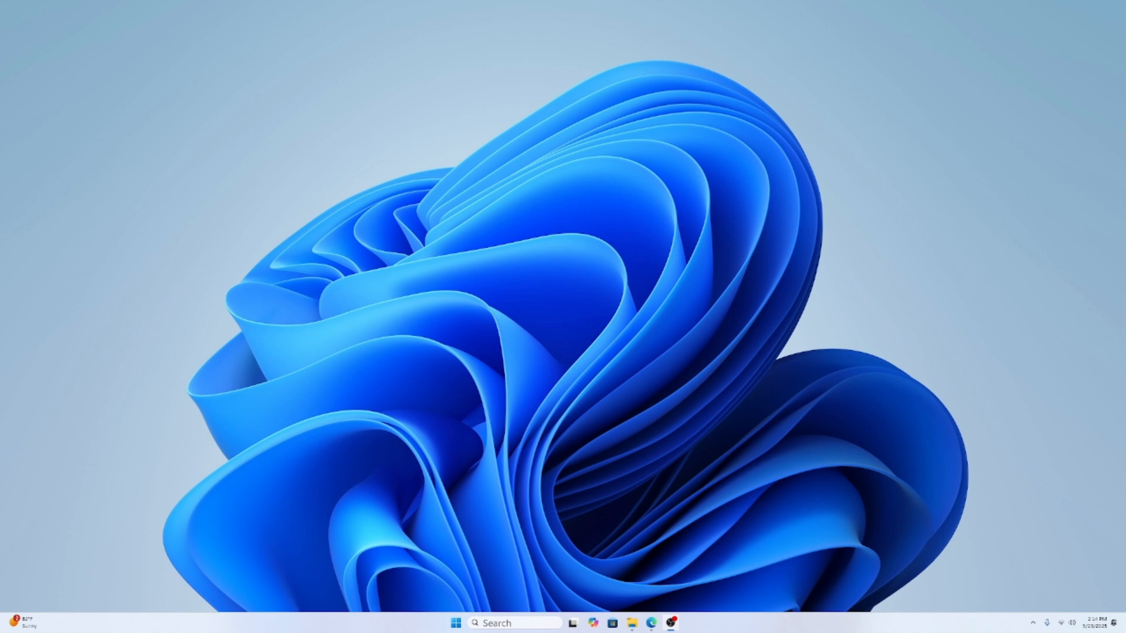
Step: Review the Microsoft Word chapter 1 skeleton notes PDF in the browser from the layout section through More Notes, and close it
{"action": "key", "text": "alt+Tab"}
{"action": "left_click_drag", "start_coordinate": [1125, 621], "coordinate": [451, 2]}
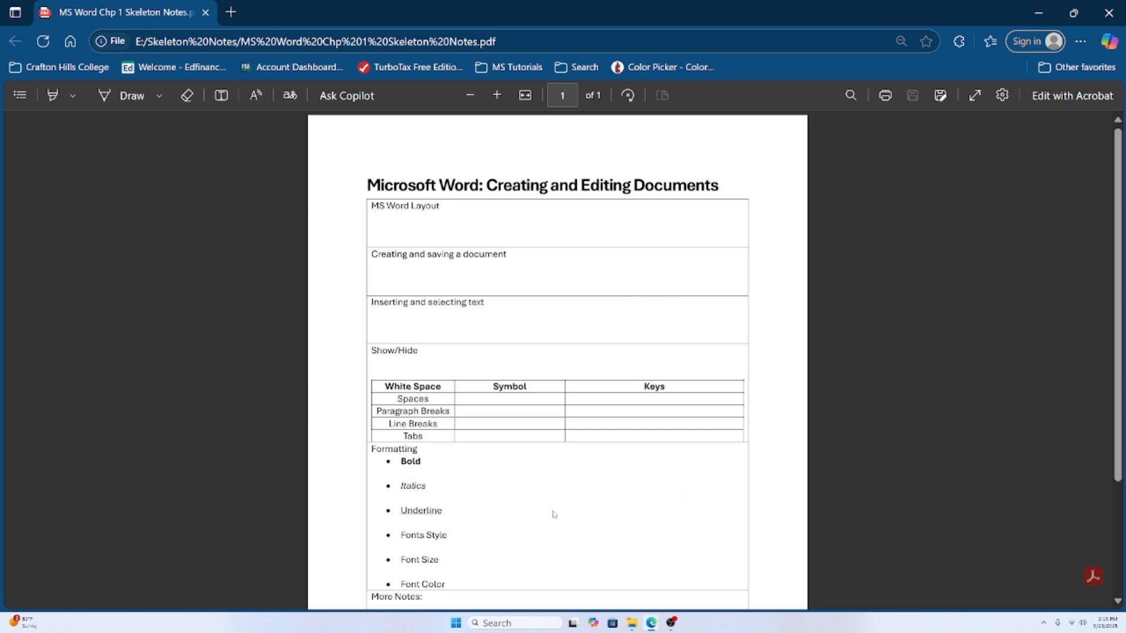
{"action": "scroll", "coordinate": [553, 513], "scroll_direction": "down", "scroll_amount": 2}
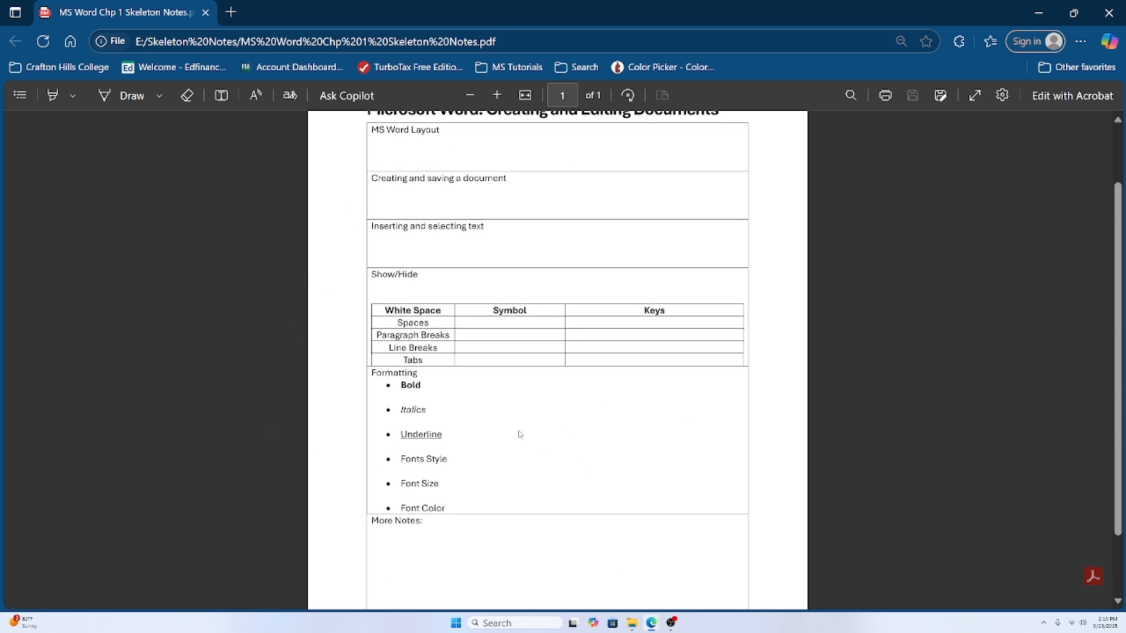
{"action": "scroll", "coordinate": [458, 446], "scroll_direction": "up", "scroll_amount": 2}
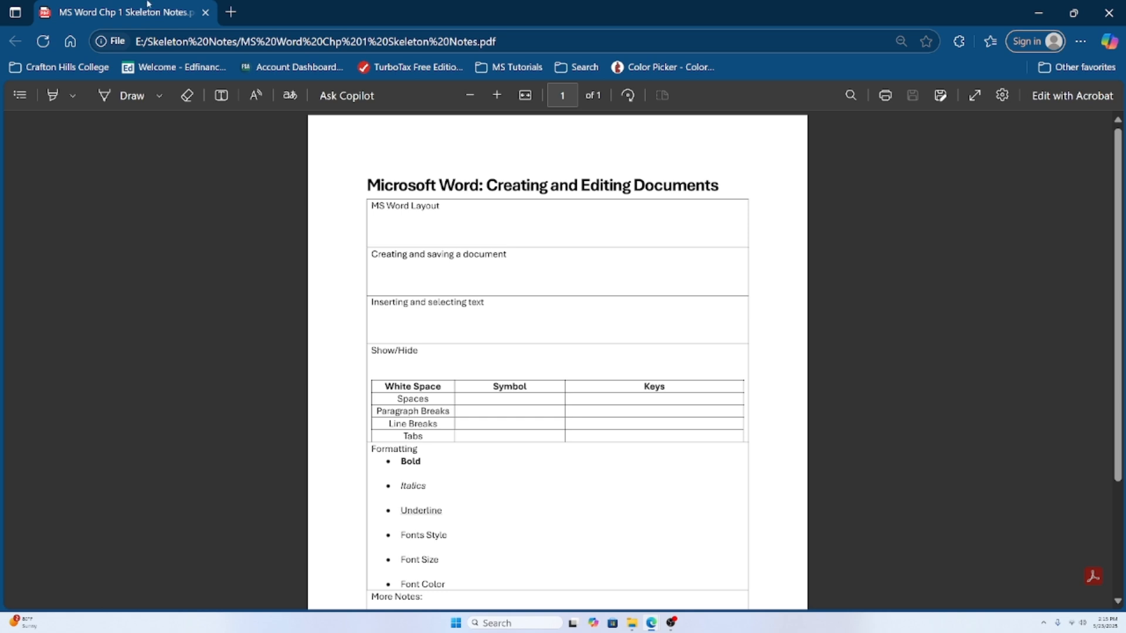
{"action": "left_click", "coordinate": [205, 12]}
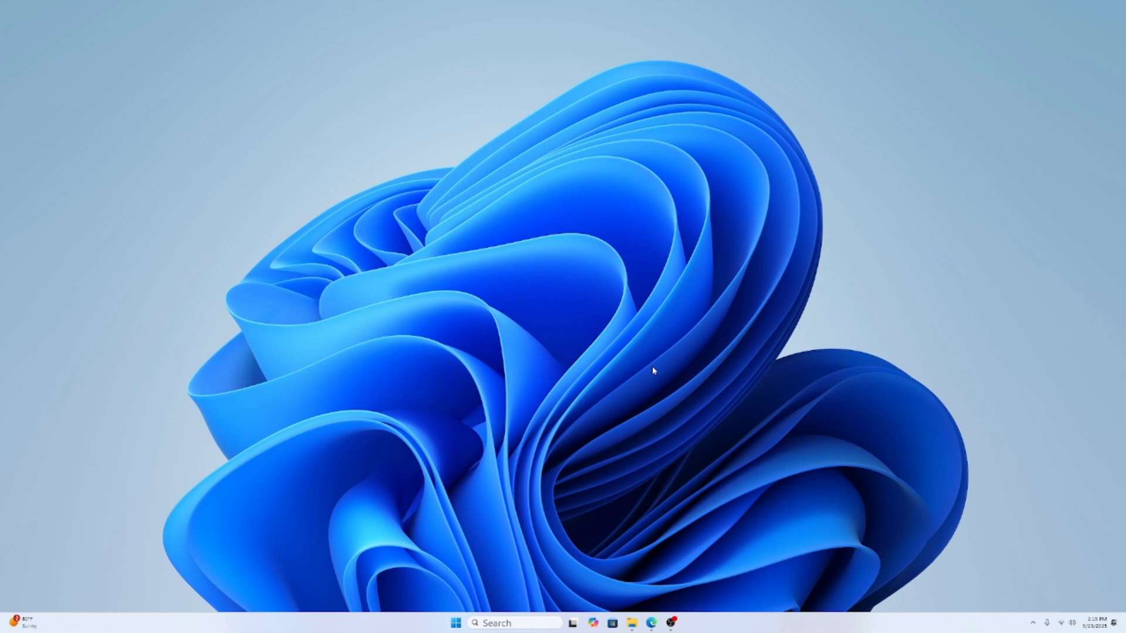
Step: View the WORD Chapter 2 Resources course page in the browser with its skeleton notes and in-class documents, and close it
{"action": "left_click", "coordinate": [651, 623]}
{"action": "left_click_drag", "start_coordinate": [800, 442], "coordinate": [486, 4]}
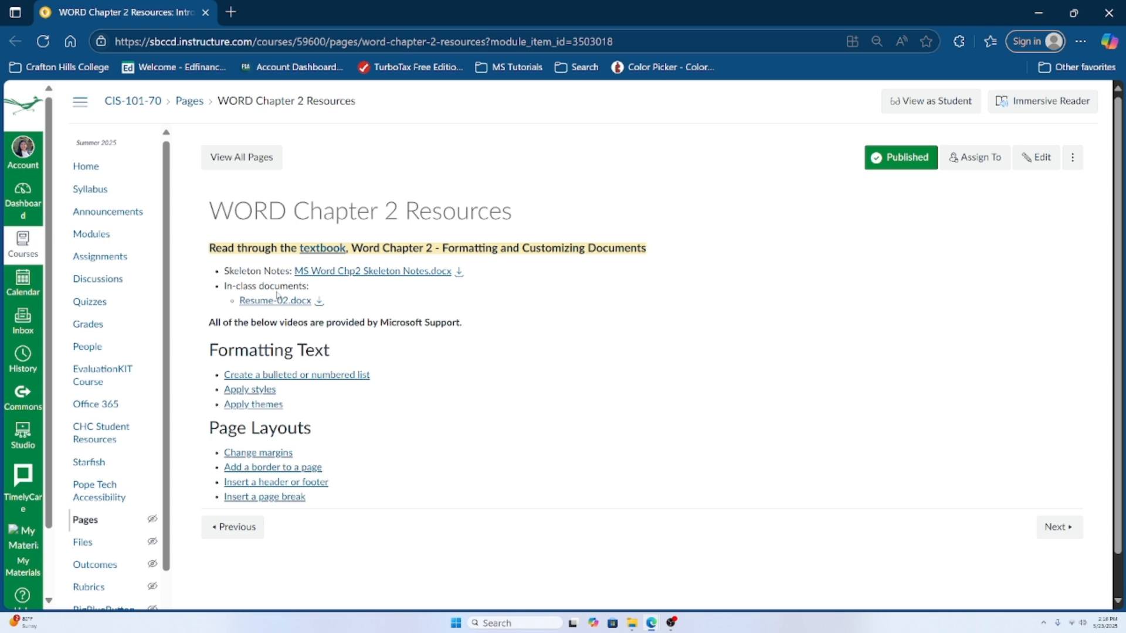
{"action": "left_click", "coordinate": [205, 12]}
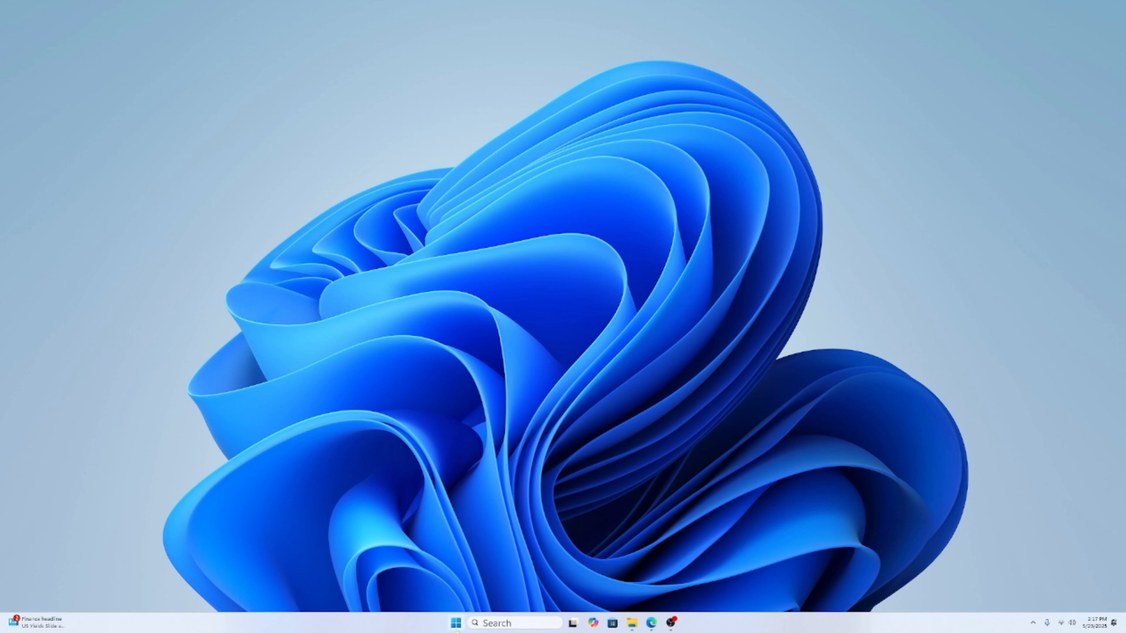
Step: Search the computer for "word", launch Microsoft Word and maximize its start window
{"action": "left_click", "coordinate": [456, 624]}
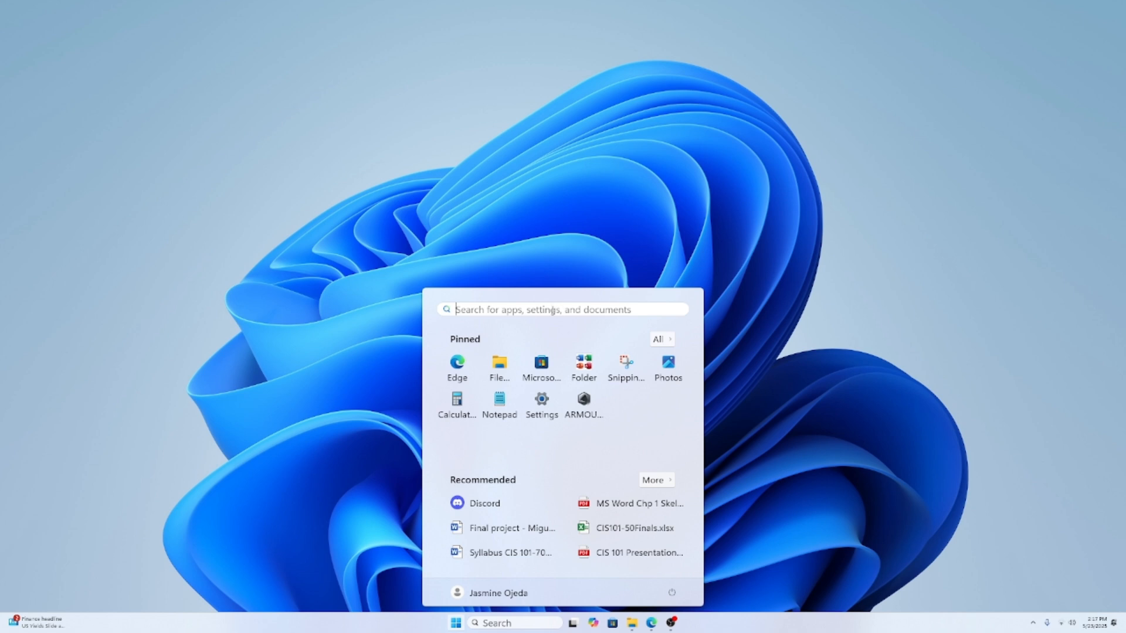
{"action": "type", "text": "word"}
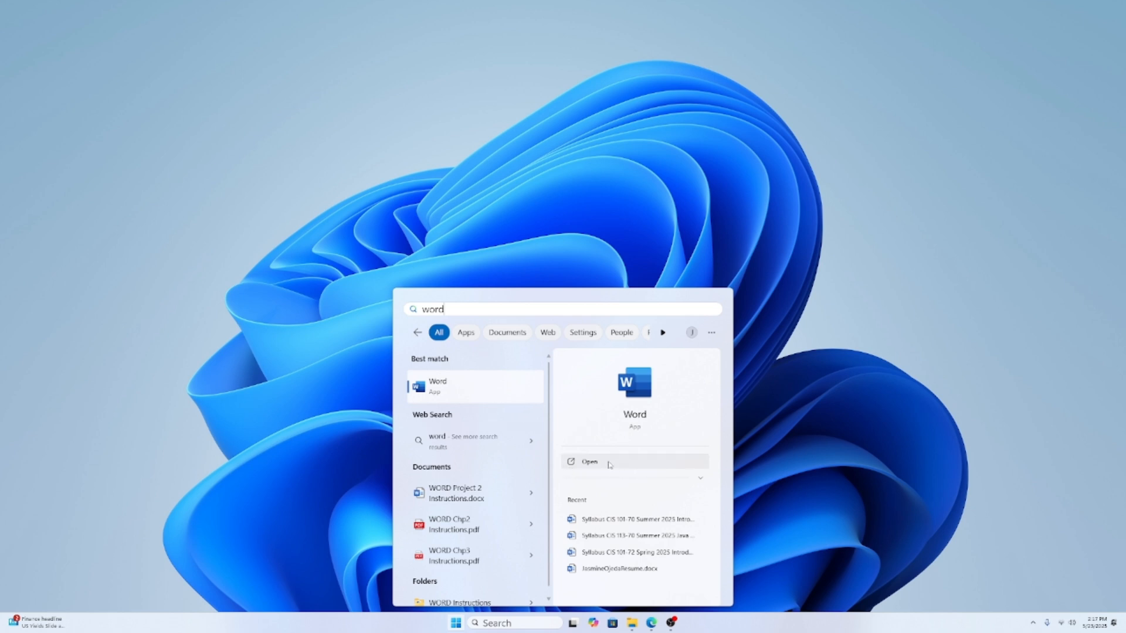
{"action": "left_click", "coordinate": [454, 383]}
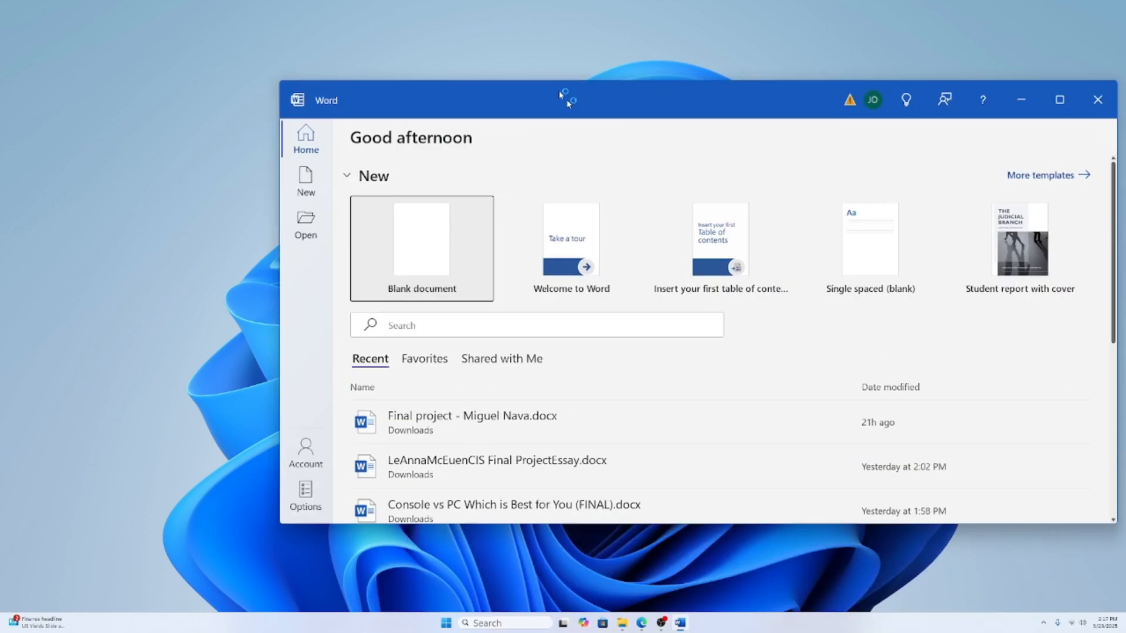
{"action": "left_click_drag", "start_coordinate": [566, 101], "coordinate": [461, 1]}
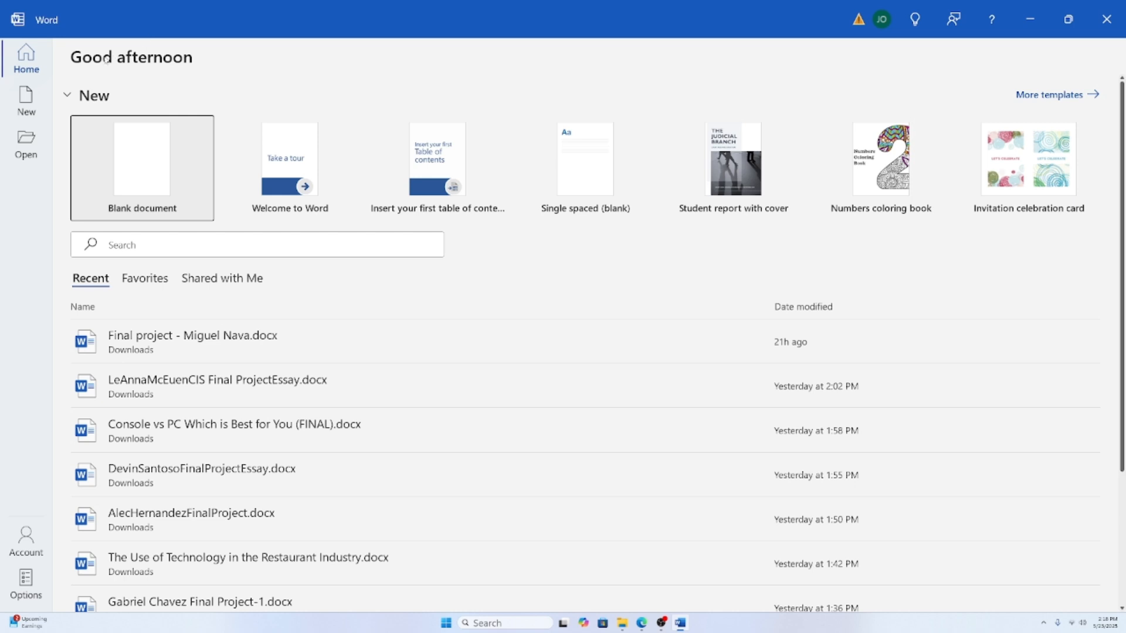
Step: Browse the Downloads folder for existing Word files to open, and dismiss the file dialog without opening anything
{"action": "left_click", "coordinate": [21, 147]}
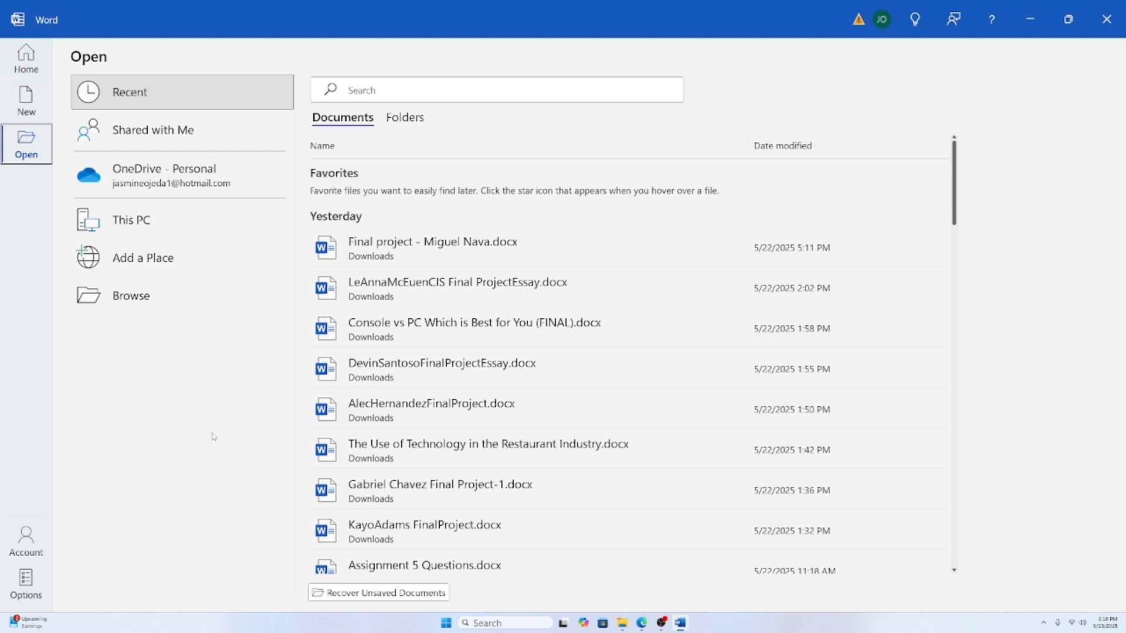
{"action": "left_click", "coordinate": [131, 297]}
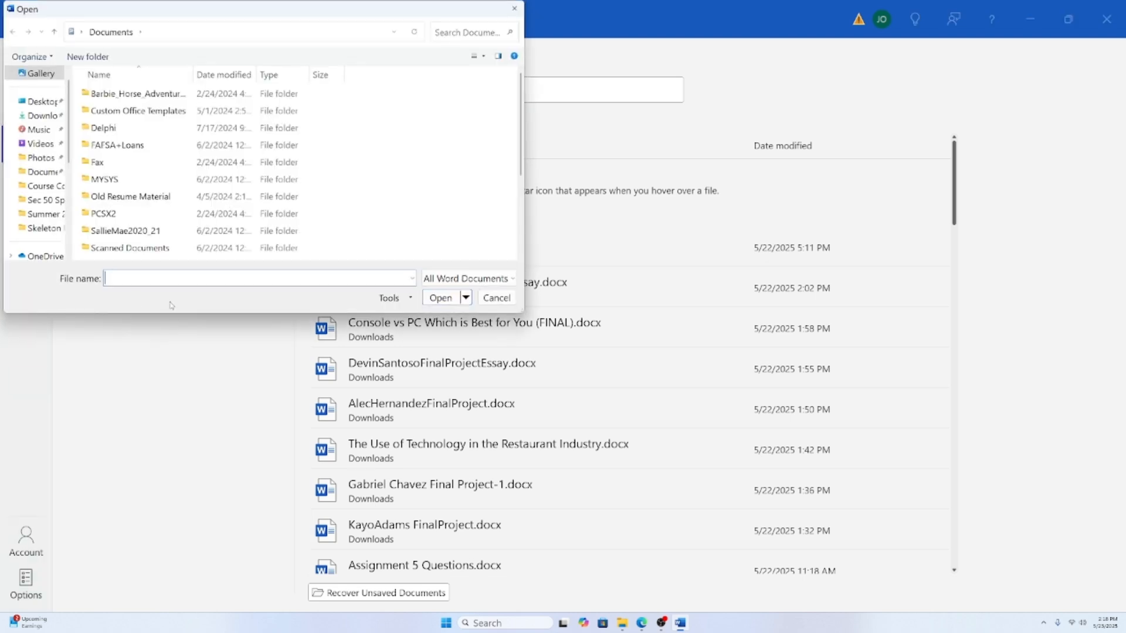
{"action": "left_click", "coordinate": [41, 115]}
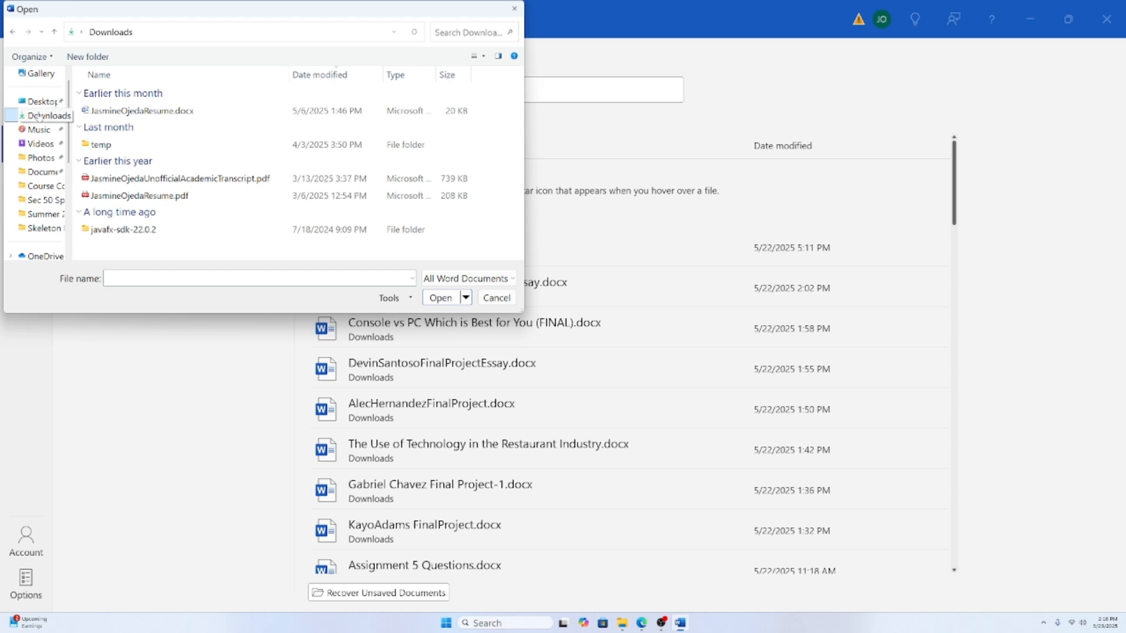
{"action": "left_click_drag", "start_coordinate": [128, 15], "coordinate": [371, 67]}
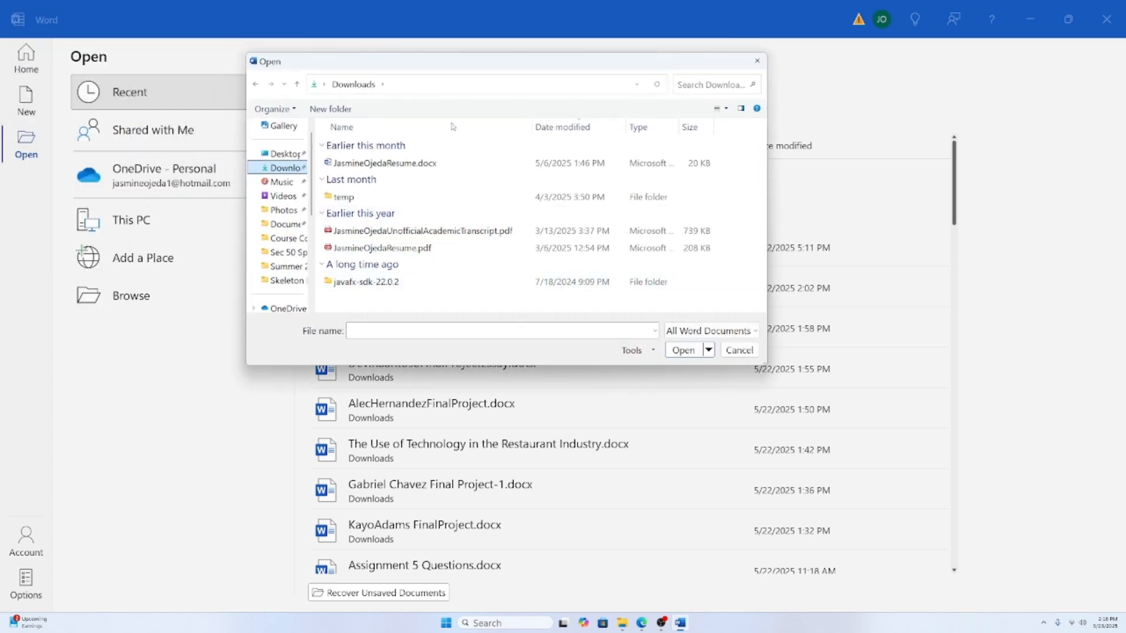
{"action": "left_click", "coordinate": [757, 61]}
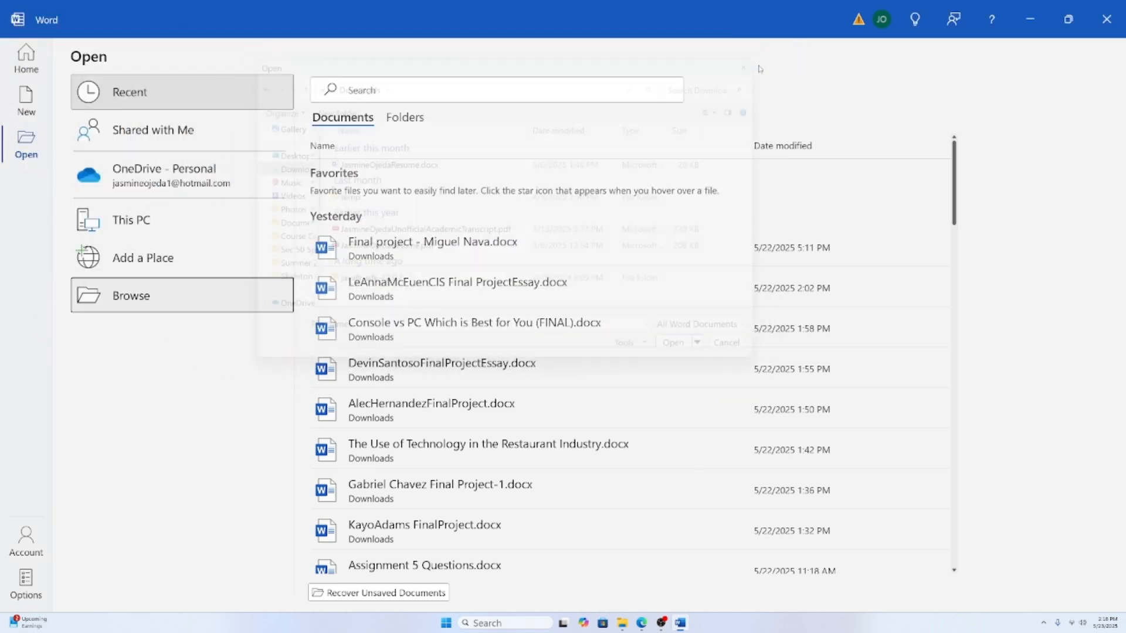
{"action": "left_click", "coordinate": [218, 403]}
Step: Look over the available document templates and create a new blank document
{"action": "left_click", "coordinate": [34, 109]}
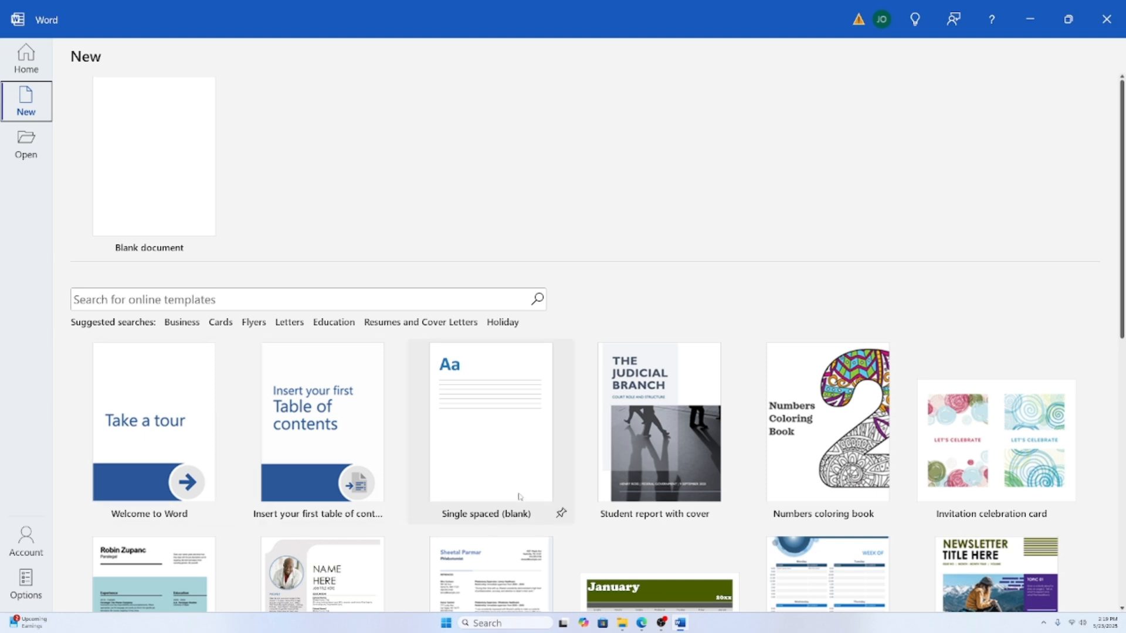
{"action": "scroll", "coordinate": [511, 498], "scroll_direction": "down", "scroll_amount": 1}
{"action": "scroll", "coordinate": [560, 476], "scroll_direction": "up", "scroll_amount": 1}
{"action": "left_click", "coordinate": [26, 57]}
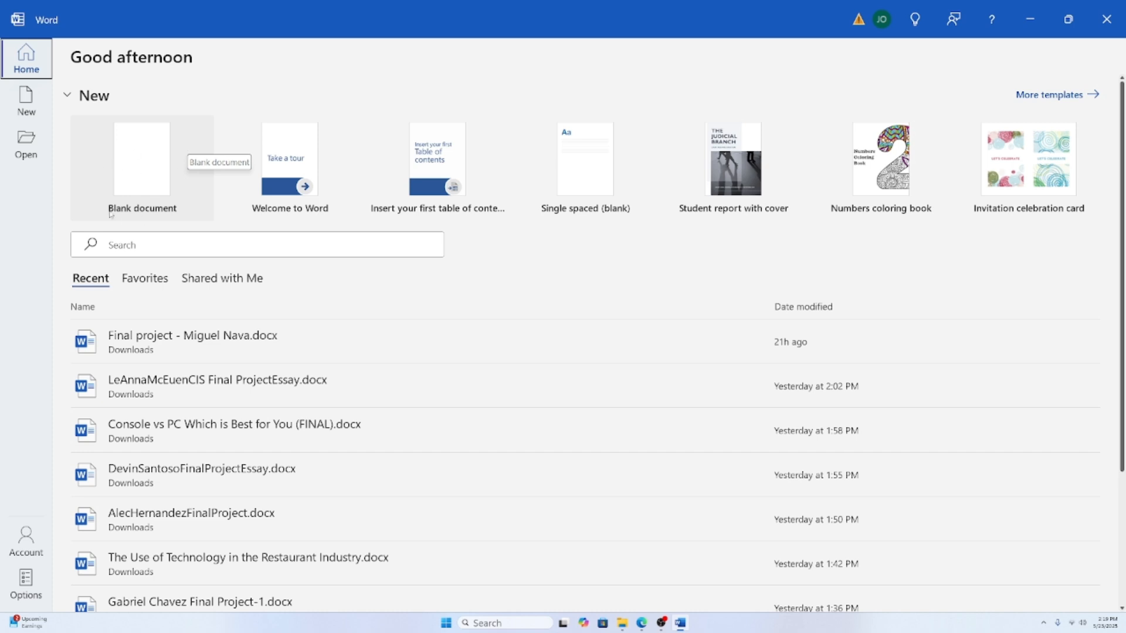
{"action": "left_click", "coordinate": [175, 181]}
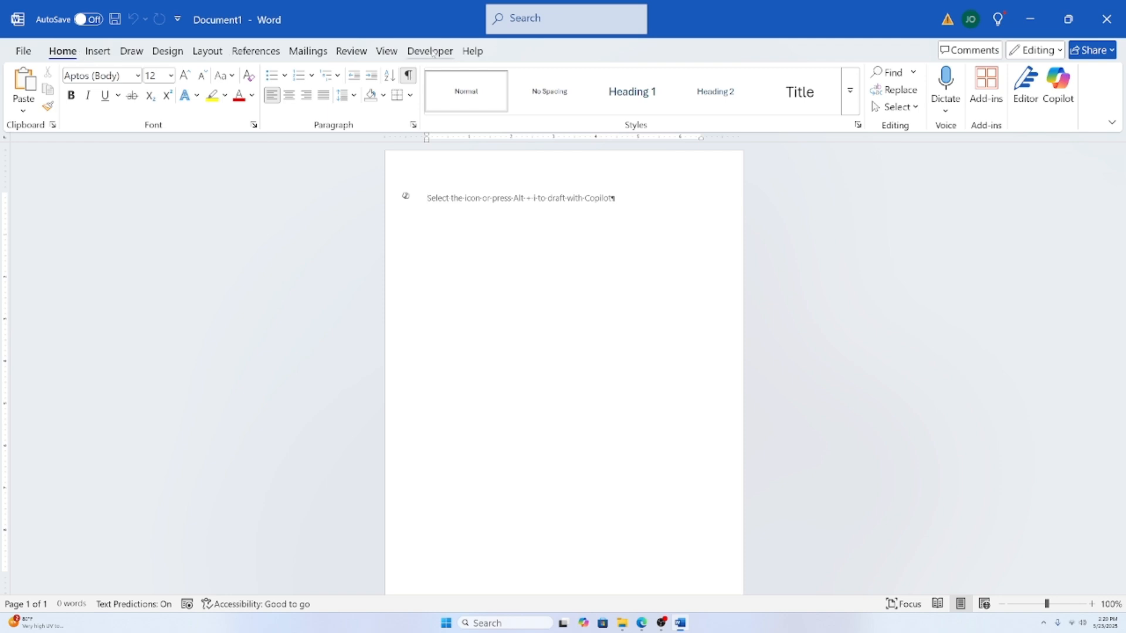
Step: Examine the ribbon command sets in order from Insert through Draw, Design, Layout, References, Mailings, Review and View to Developer
{"action": "left_click", "coordinate": [98, 52]}
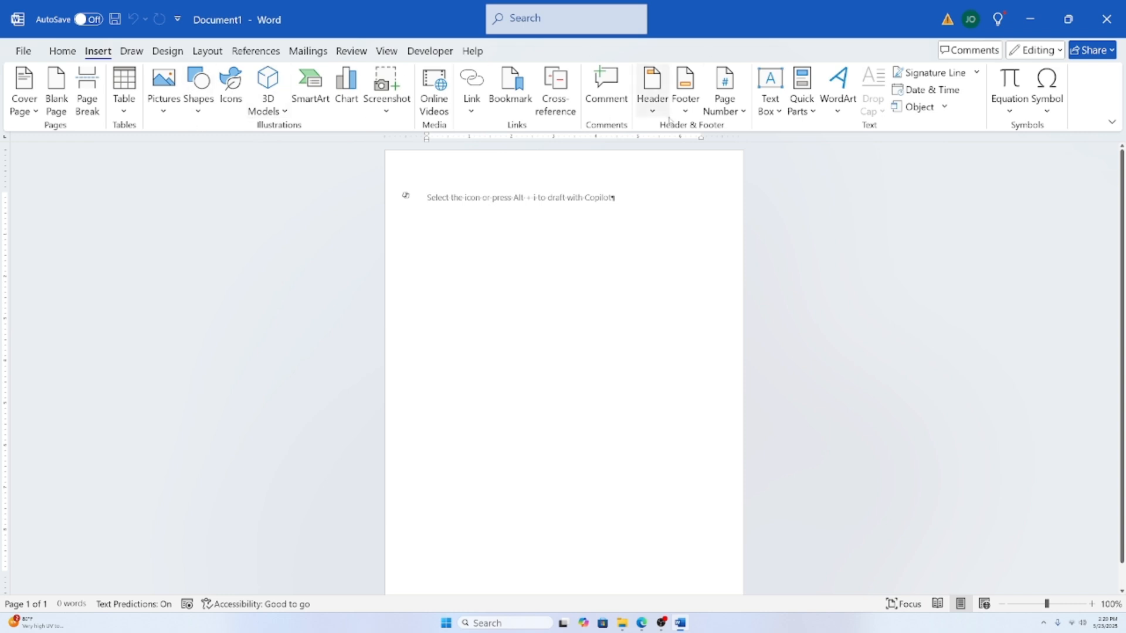
{"action": "left_click", "coordinate": [131, 51]}
{"action": "left_click", "coordinate": [168, 51]}
{"action": "left_click", "coordinate": [207, 51]}
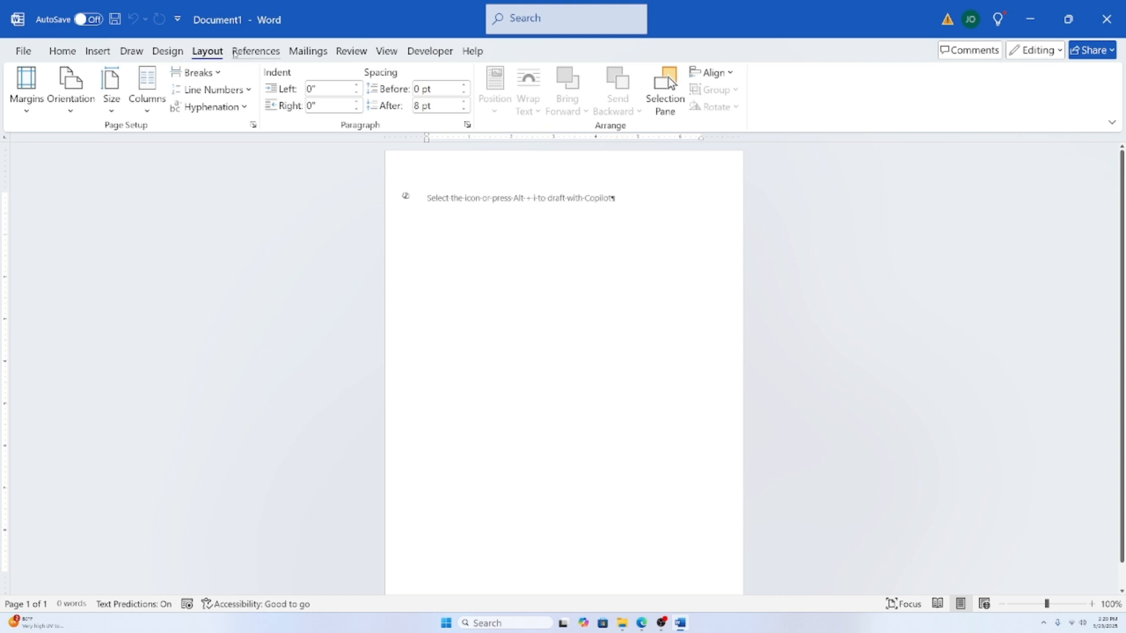
{"action": "left_click", "coordinate": [256, 51]}
{"action": "left_click", "coordinate": [308, 51]}
{"action": "left_click", "coordinate": [351, 51]}
{"action": "left_click", "coordinate": [386, 51]}
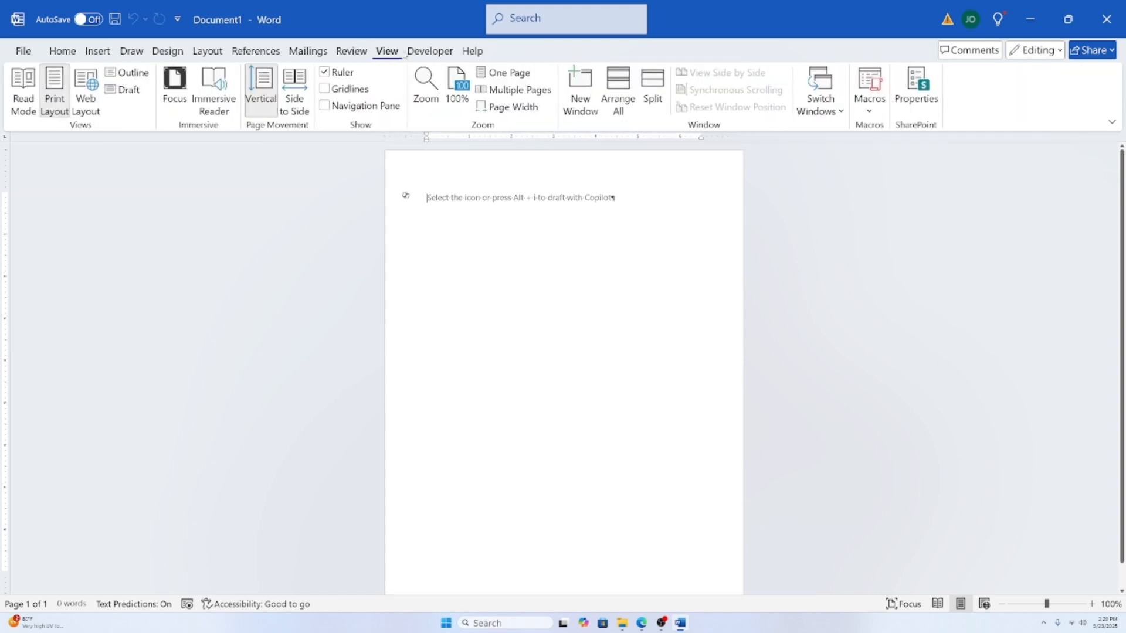
{"action": "left_click", "coordinate": [430, 51]}
Step: Go back through the ribbon command sets in reverse order from View to Insert, ending on the Home commands
{"action": "left_click", "coordinate": [387, 51]}
{"action": "left_click", "coordinate": [351, 51]}
{"action": "left_click", "coordinate": [307, 51]}
{"action": "left_click", "coordinate": [255, 52]}
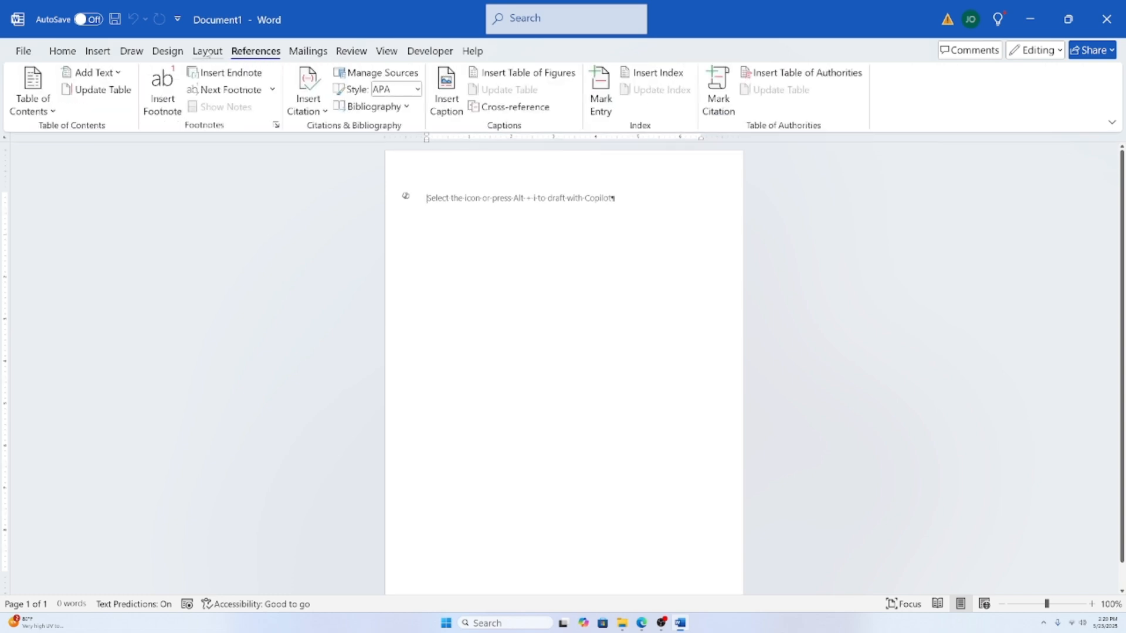
{"action": "left_click", "coordinate": [207, 51]}
{"action": "left_click", "coordinate": [168, 51]}
{"action": "left_click", "coordinate": [132, 51]}
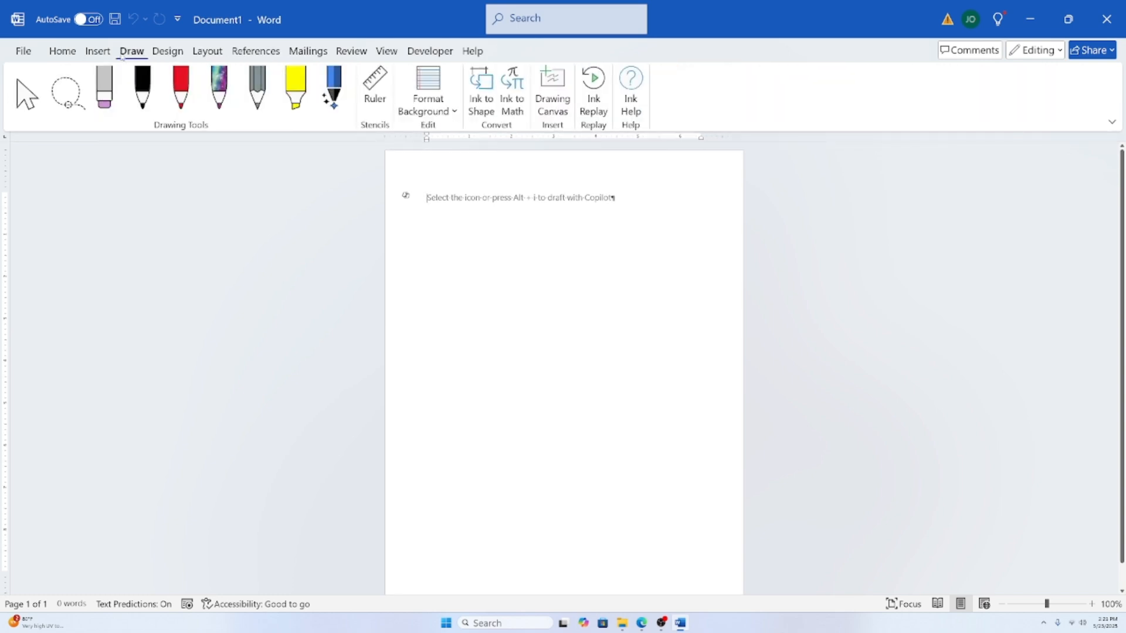
{"action": "left_click", "coordinate": [98, 51]}
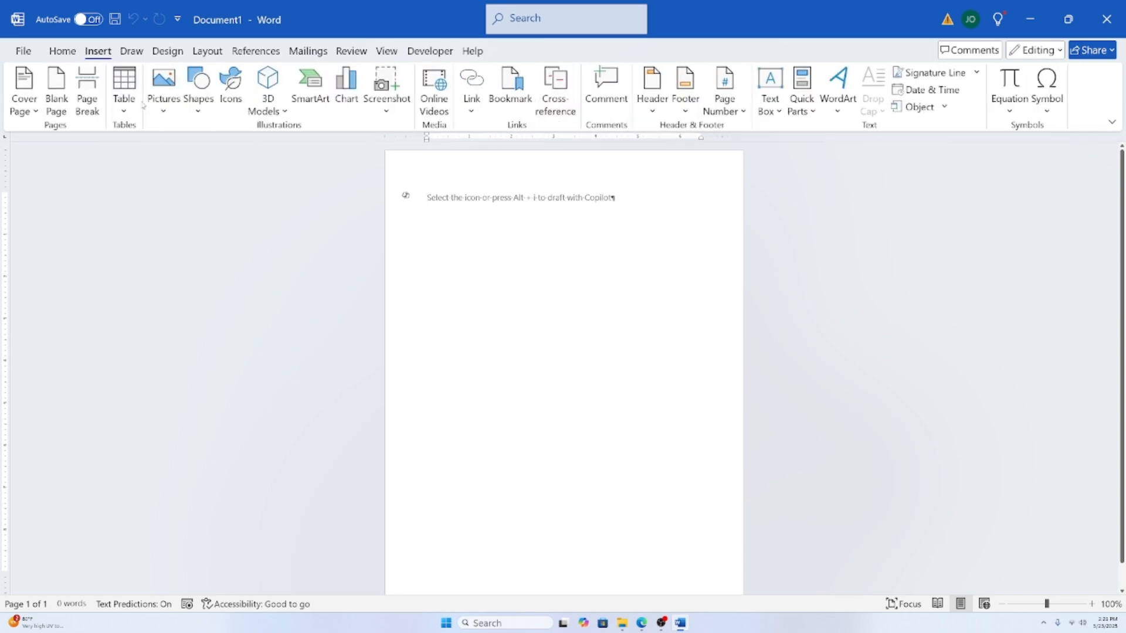
{"action": "left_click", "coordinate": [64, 51]}
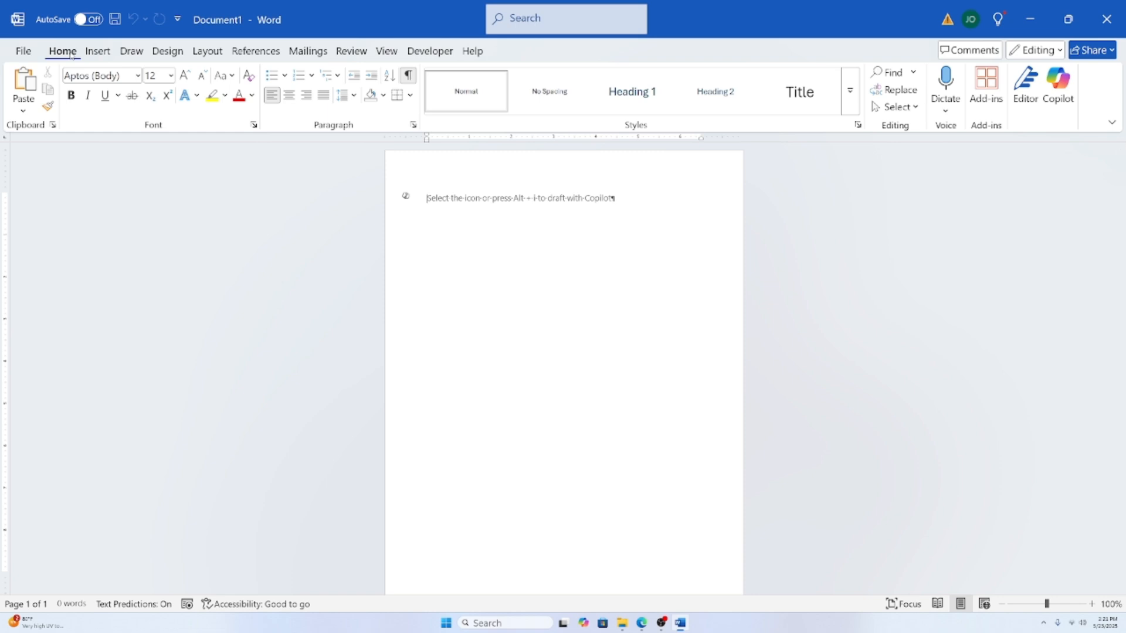
Step: Compare the Layout command groups with the Home ones, and view the bullet library options without applying a bullet
{"action": "left_click", "coordinate": [205, 53]}
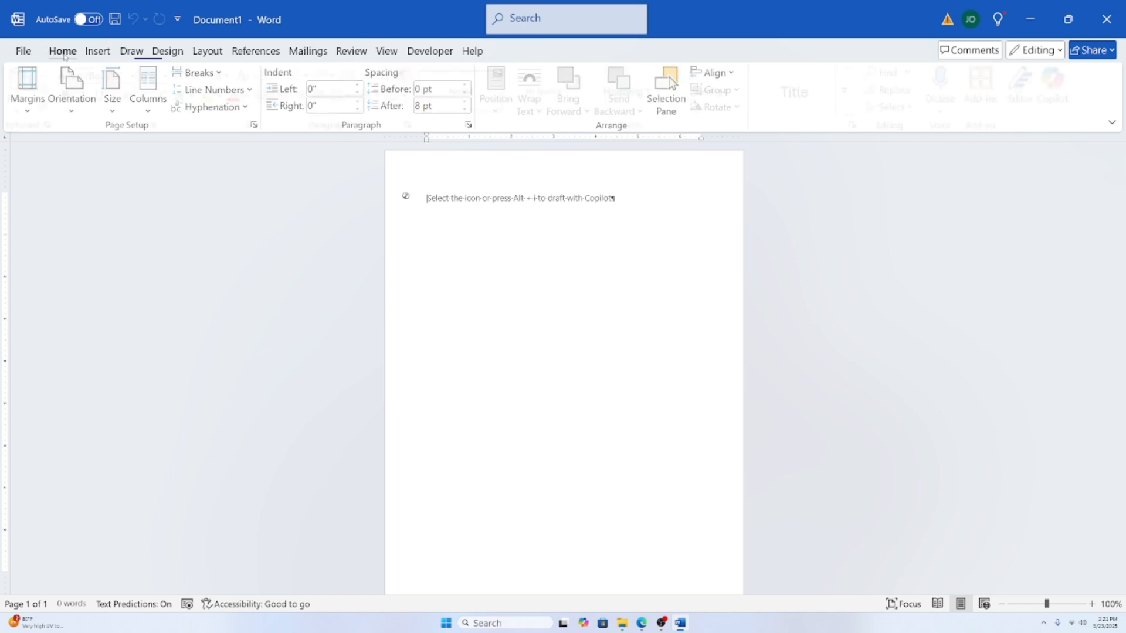
{"action": "left_click", "coordinate": [62, 52]}
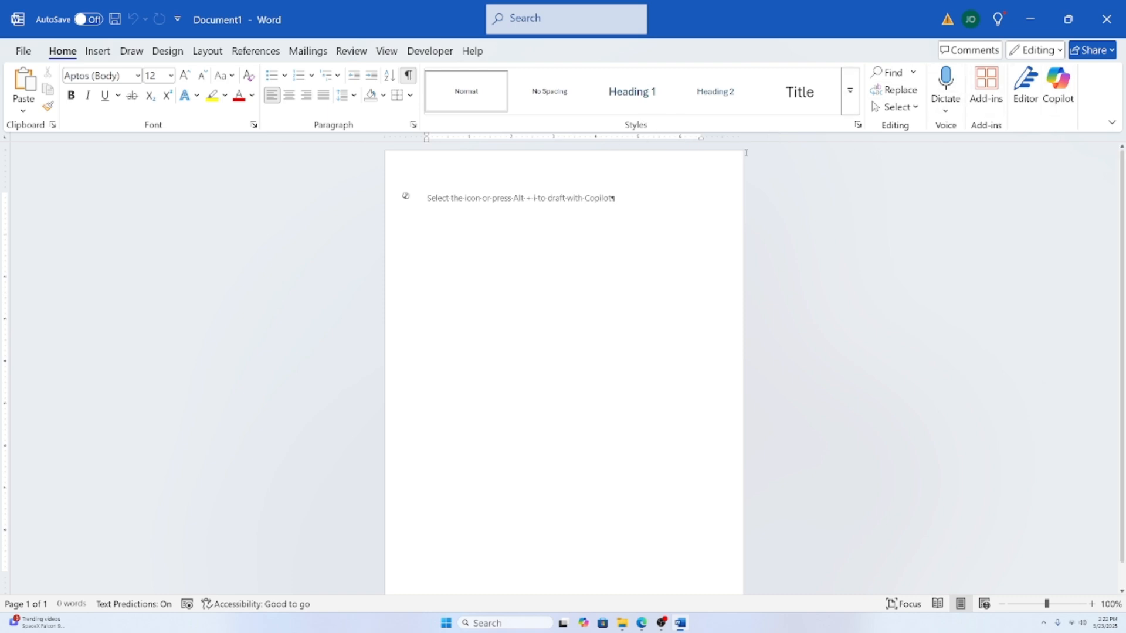
{"action": "left_click", "coordinate": [203, 53]}
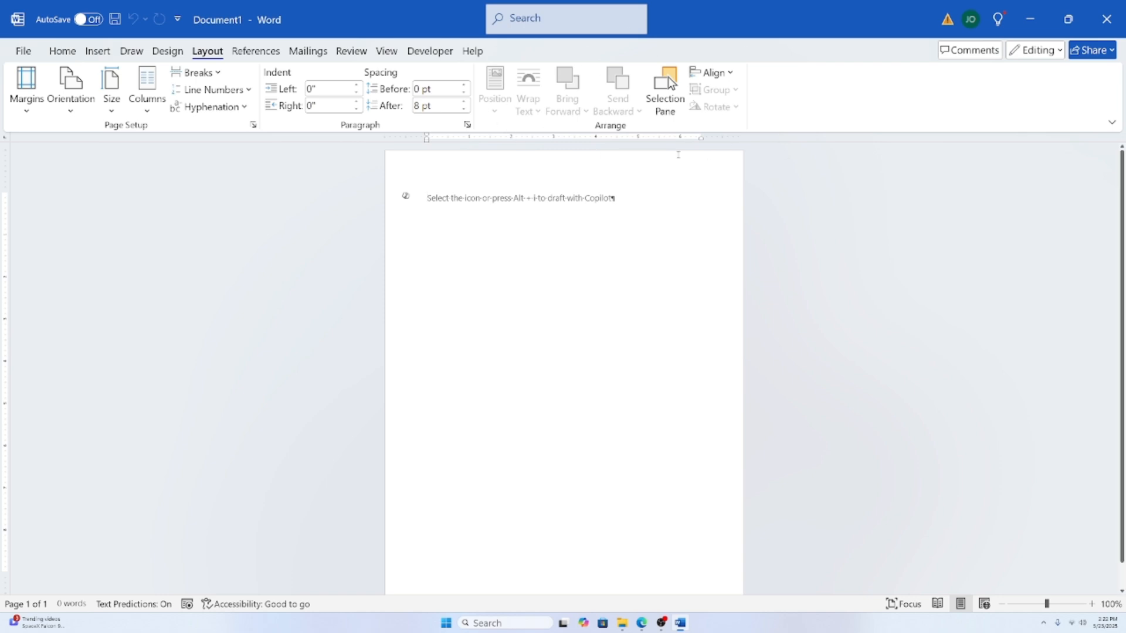
{"action": "left_click", "coordinate": [62, 51]}
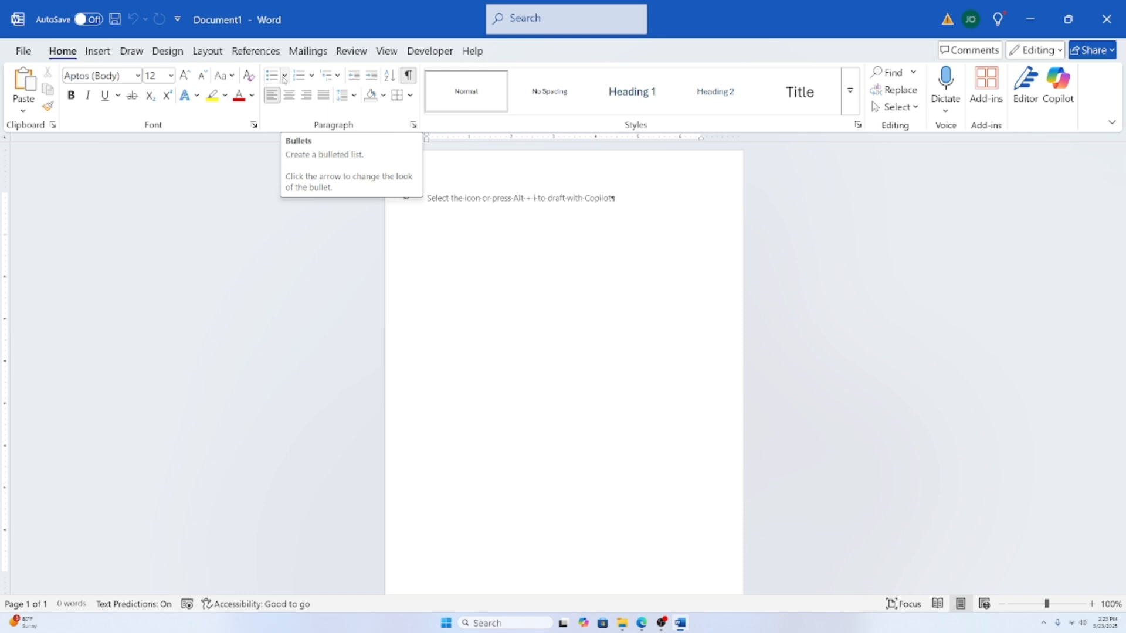
{"action": "left_click", "coordinate": [285, 77]}
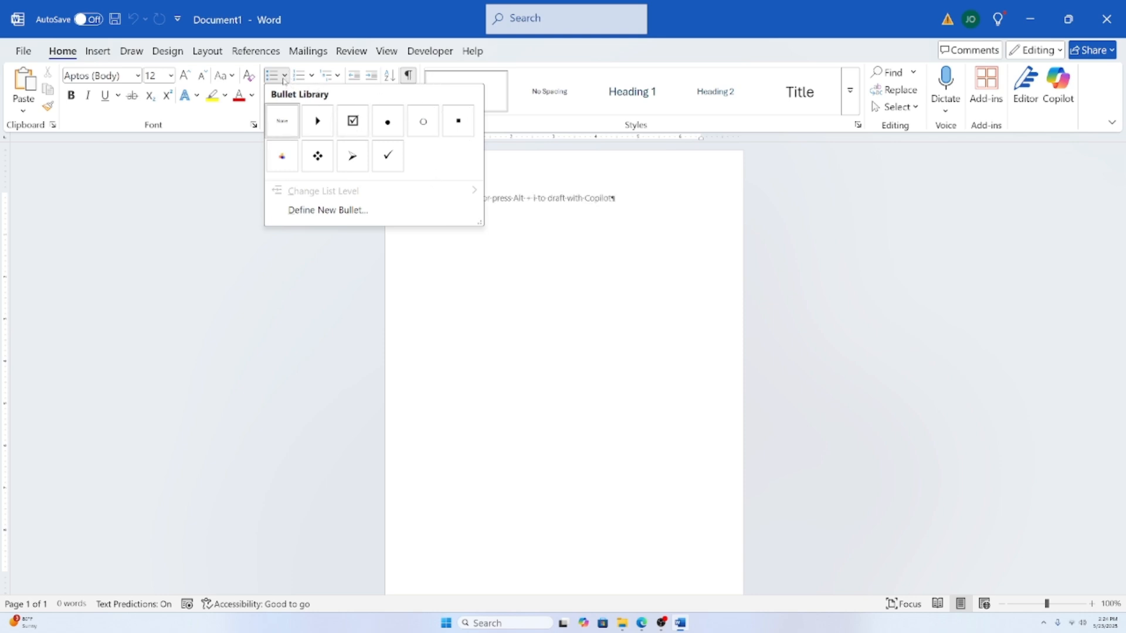
{"action": "left_click", "coordinate": [502, 55]}
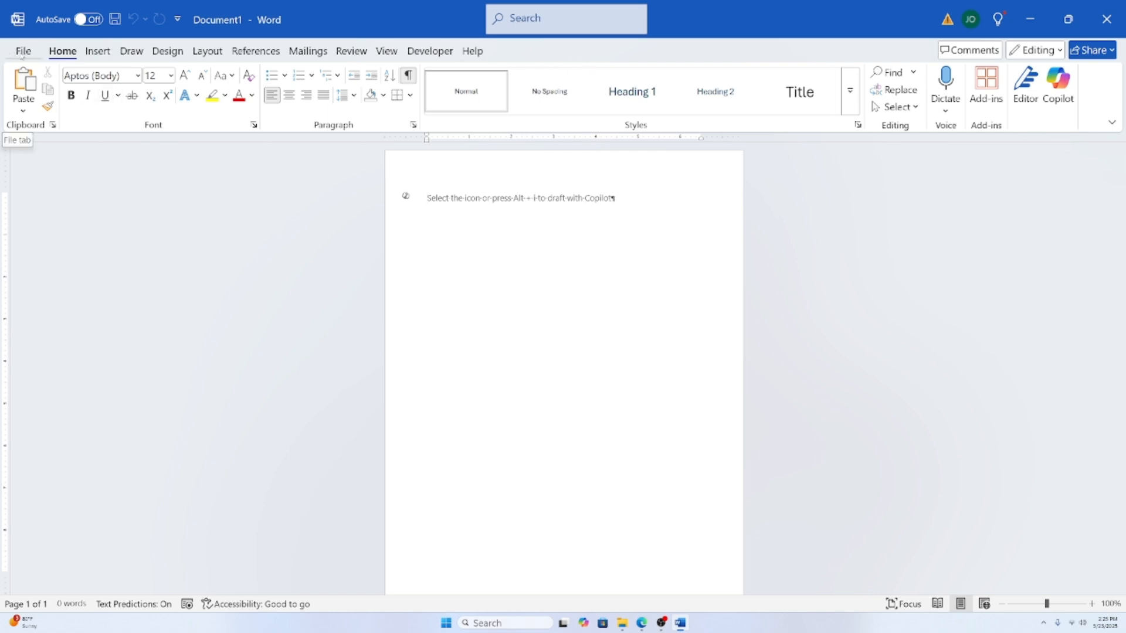
Step: Start saving the new document under a new name on this computer, choosing the Downloads folder as the location
{"action": "left_click", "coordinate": [23, 54]}
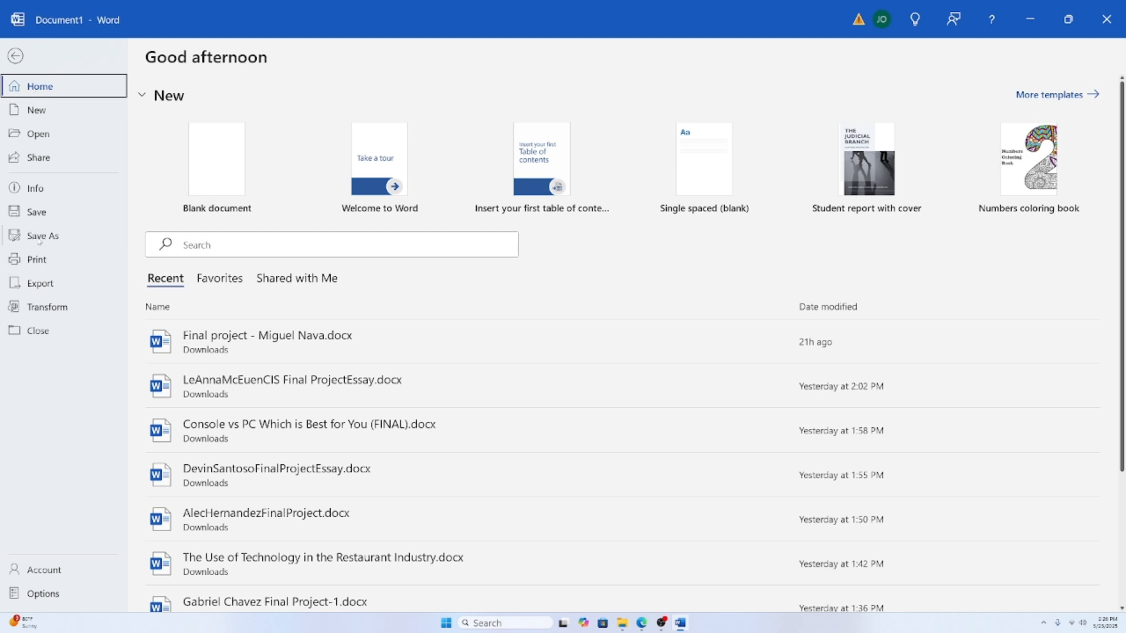
{"action": "left_click", "coordinate": [38, 238]}
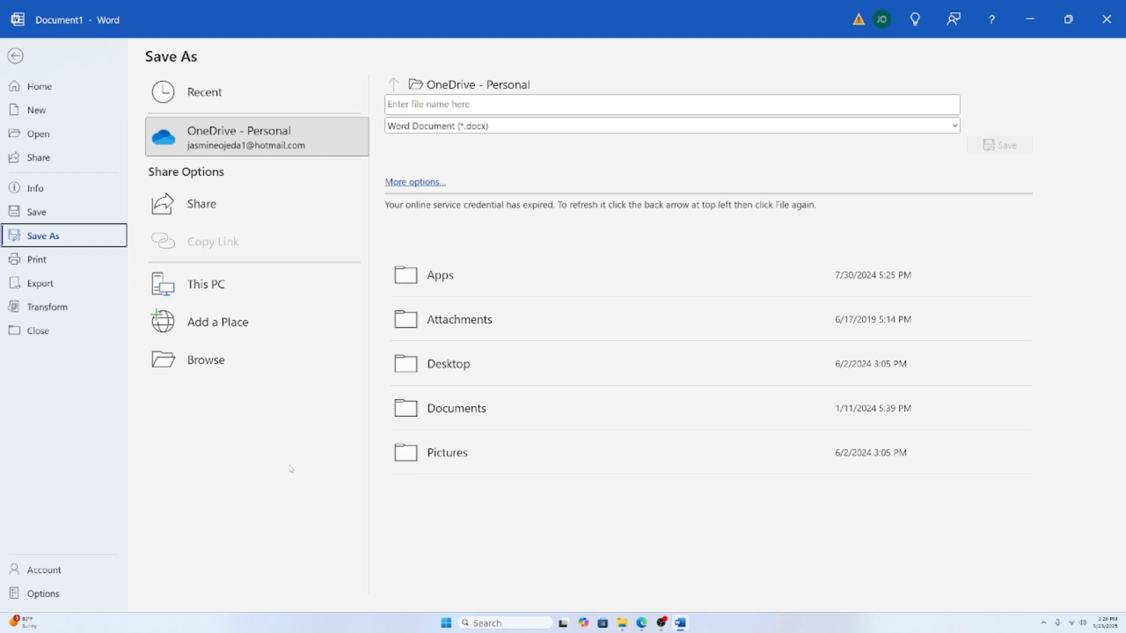
{"action": "left_click", "coordinate": [237, 365]}
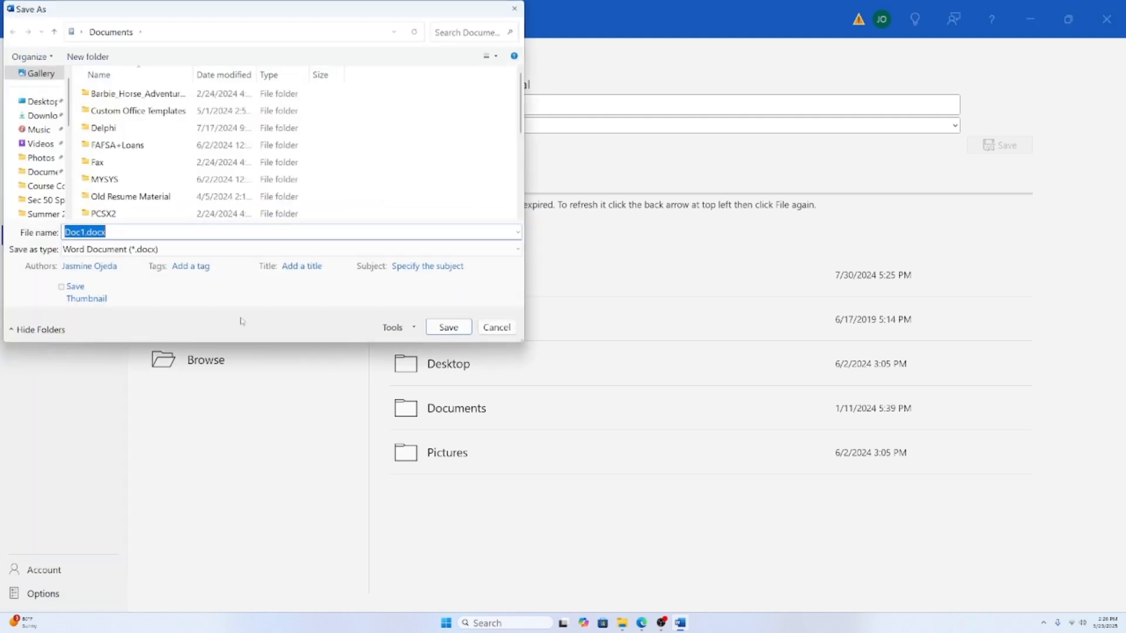
{"action": "left_click_drag", "start_coordinate": [289, 33], "coordinate": [550, 54]}
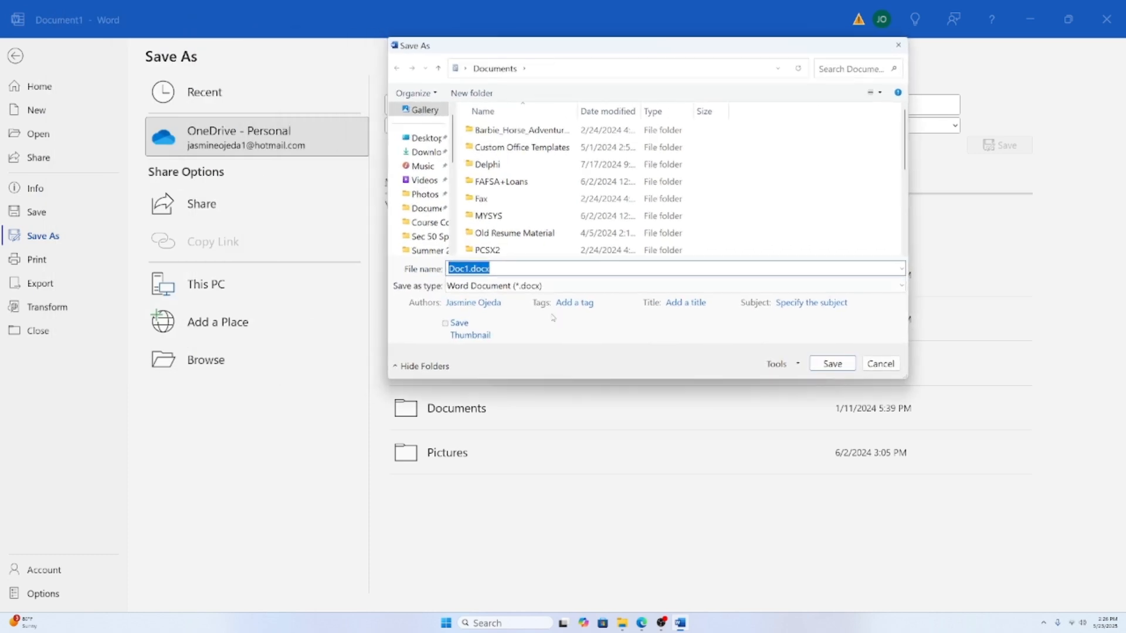
{"action": "left_click_drag", "start_coordinate": [909, 380], "coordinate": [1052, 463]}
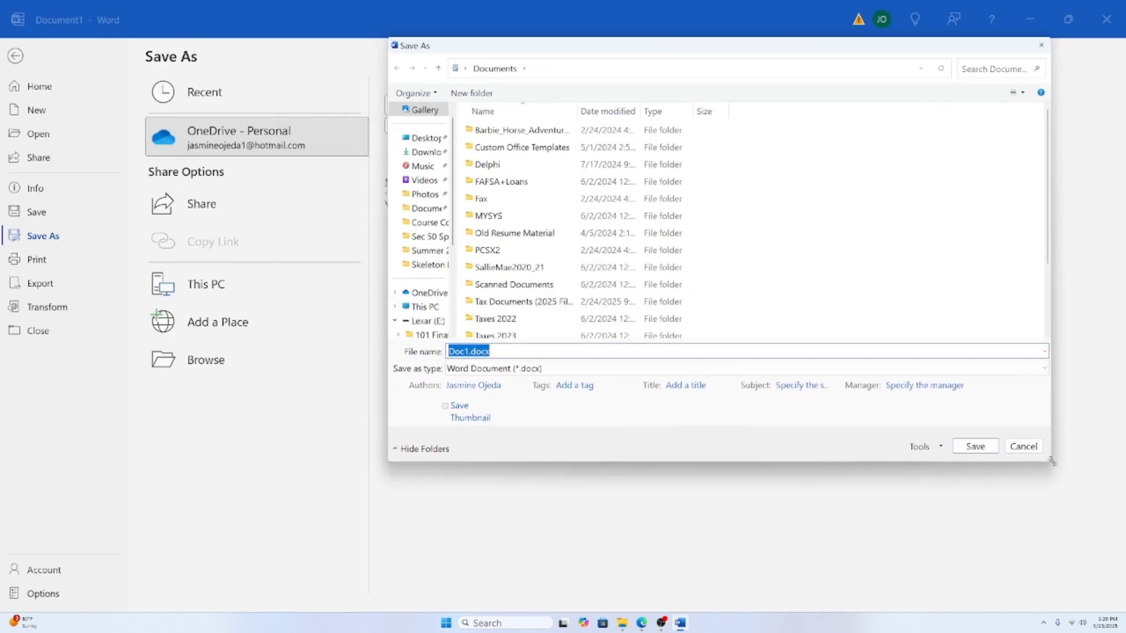
{"action": "left_click_drag", "start_coordinate": [458, 156], "coordinate": [532, 156]}
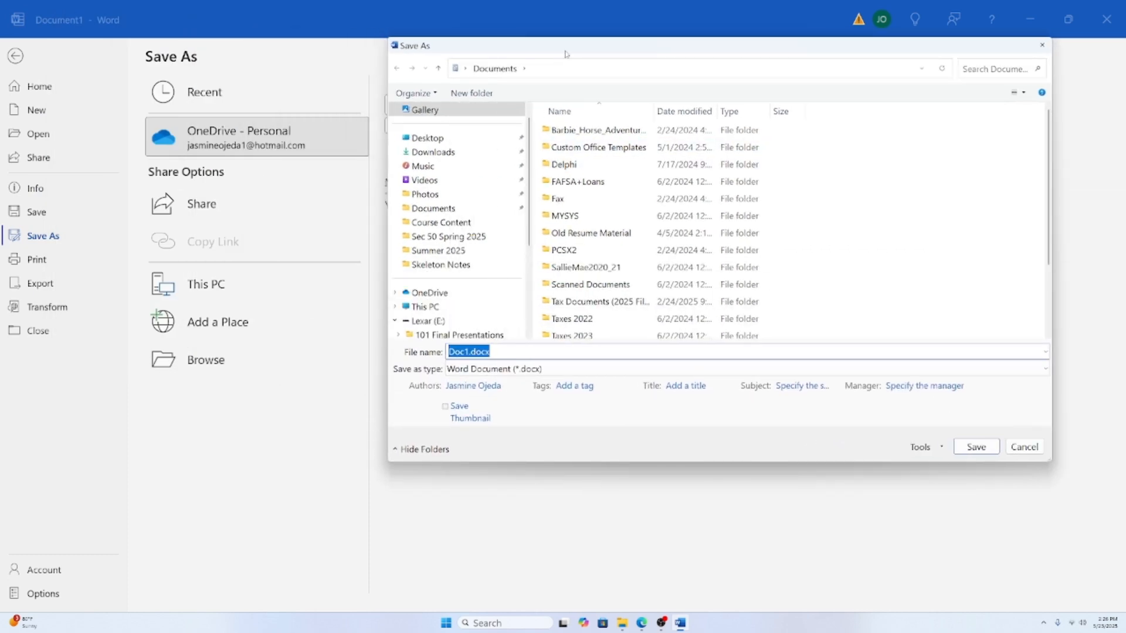
{"action": "left_click_drag", "start_coordinate": [566, 53], "coordinate": [536, 58]}
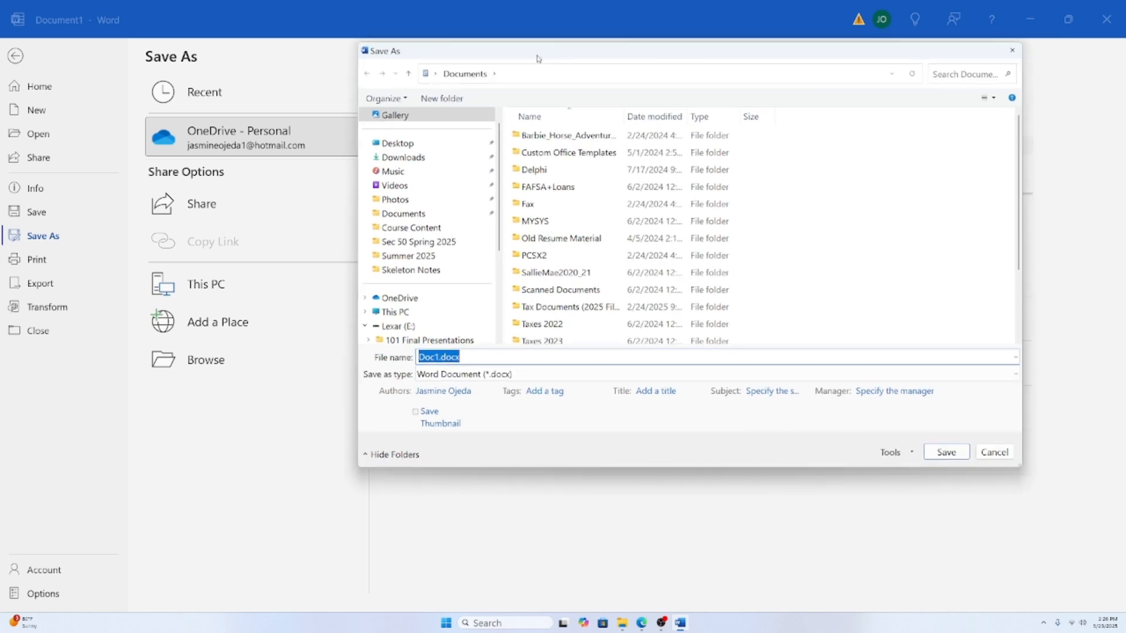
{"action": "left_click", "coordinate": [402, 159]}
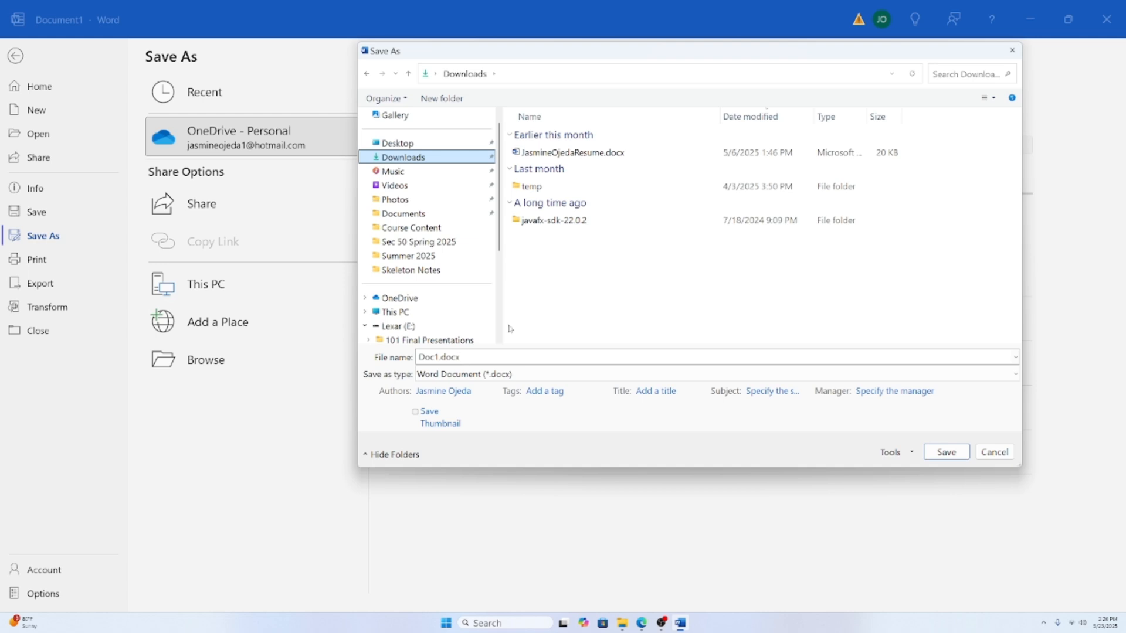
{"action": "left_click_drag", "start_coordinate": [524, 50], "coordinate": [499, 58]}
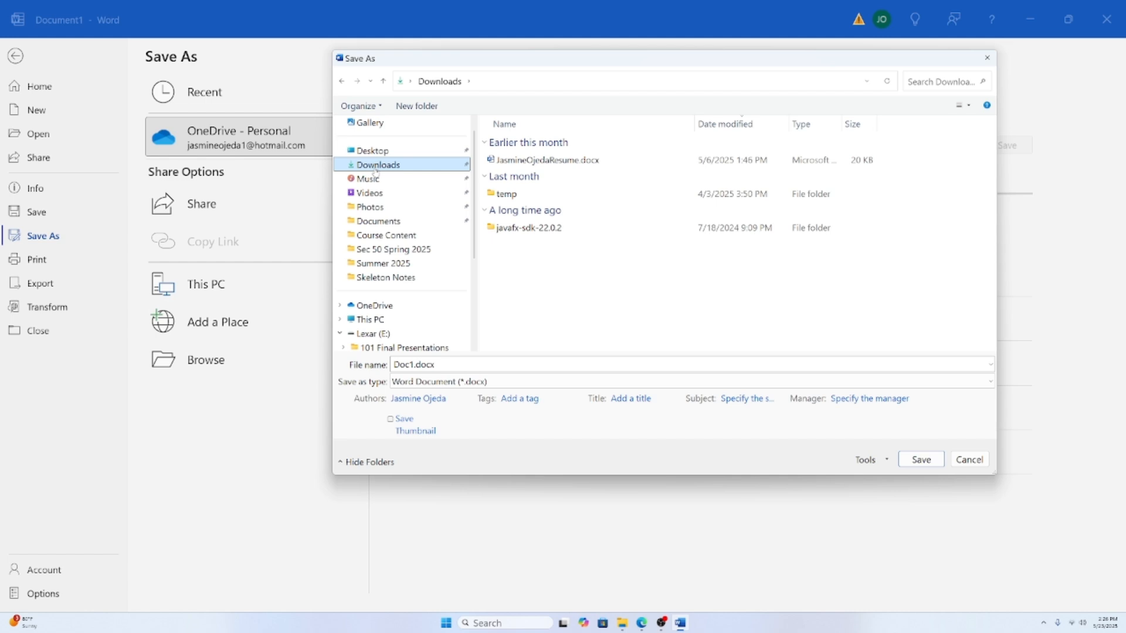
Step: Name the file with the author's full name followed by Demo1, without spaces, and save it as a Word document
{"action": "left_click", "coordinate": [473, 363]}
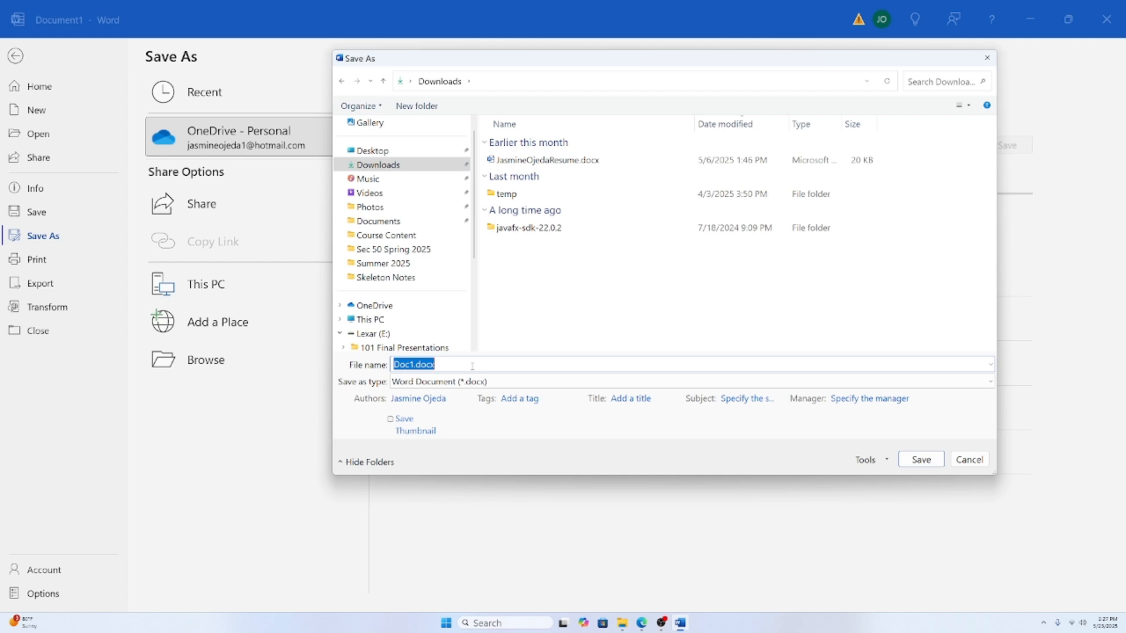
{"action": "type", "text": "JasmineO"}
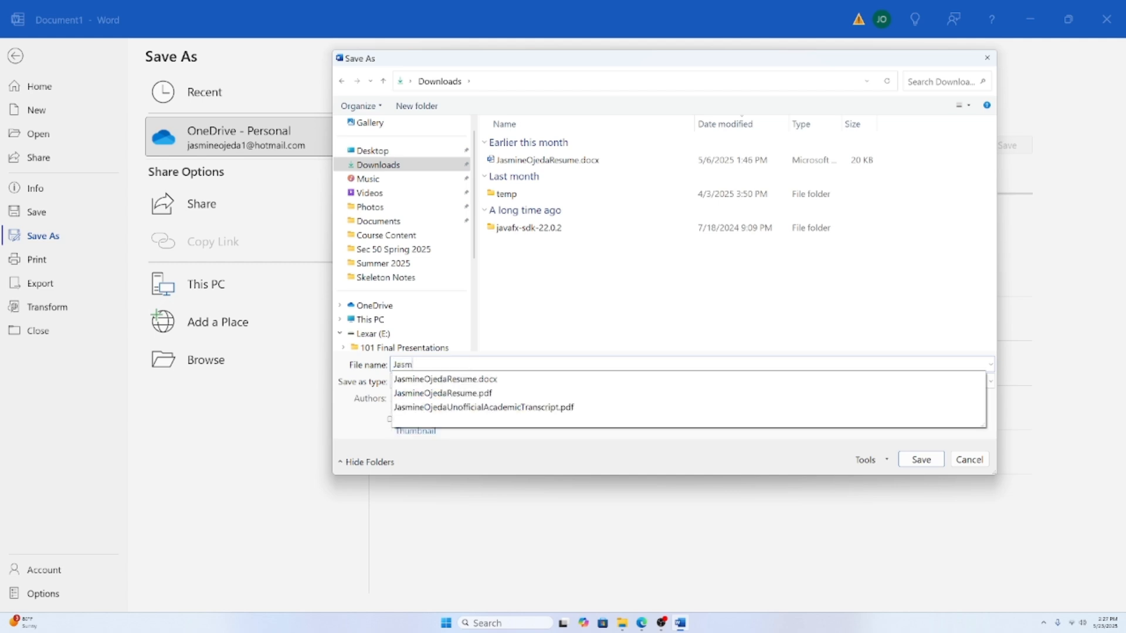
{"action": "type", "text": "daProject"}
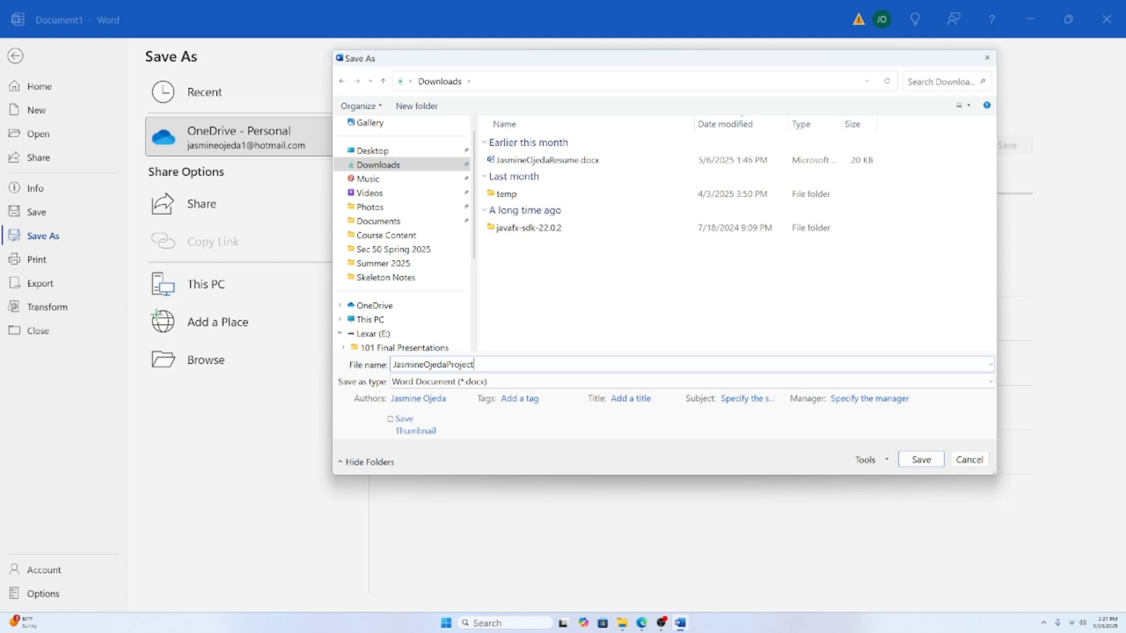
{"action": "type", "text": "1"}
{"action": "key", "text": "BackSpace"}
{"action": "key", "text": "BackSpace"}
{"action": "key", "text": "BackSpace"}
{"action": "key", "text": "BackSpace"}
{"action": "key", "text": "BackSpace"}
{"action": "key", "text": "BackSpace"}
{"action": "key", "text": "BackSpace"}
{"action": "key", "text": "BackSpace"}
{"action": "type", "text": "Demo1"}
{"action": "left_click", "coordinate": [922, 461]}
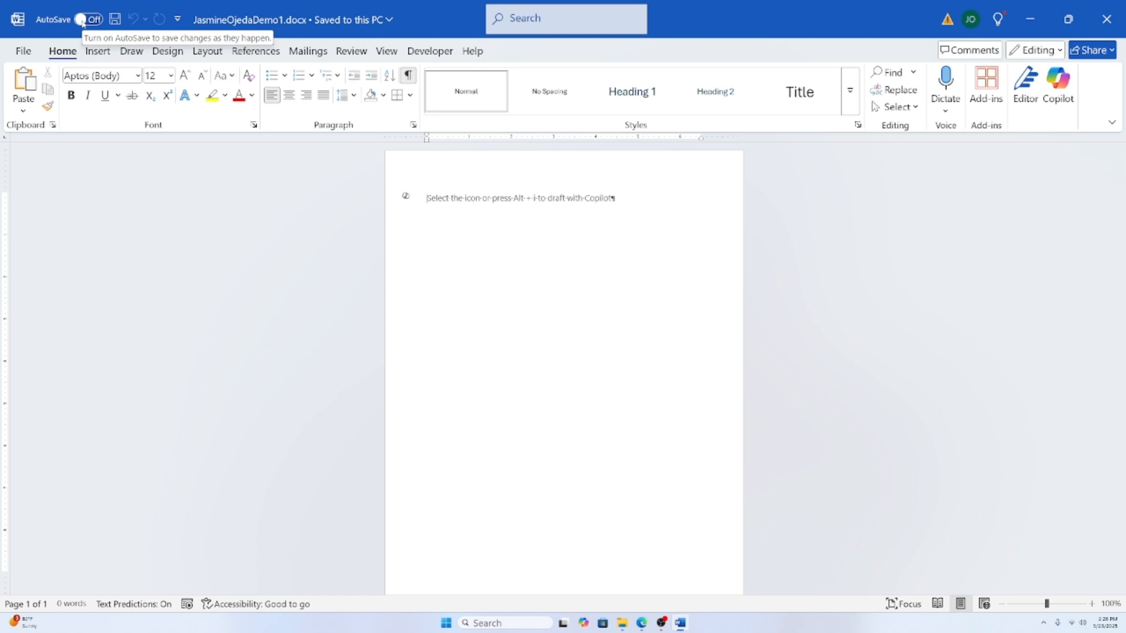
{"action": "left_click", "coordinate": [115, 21]}
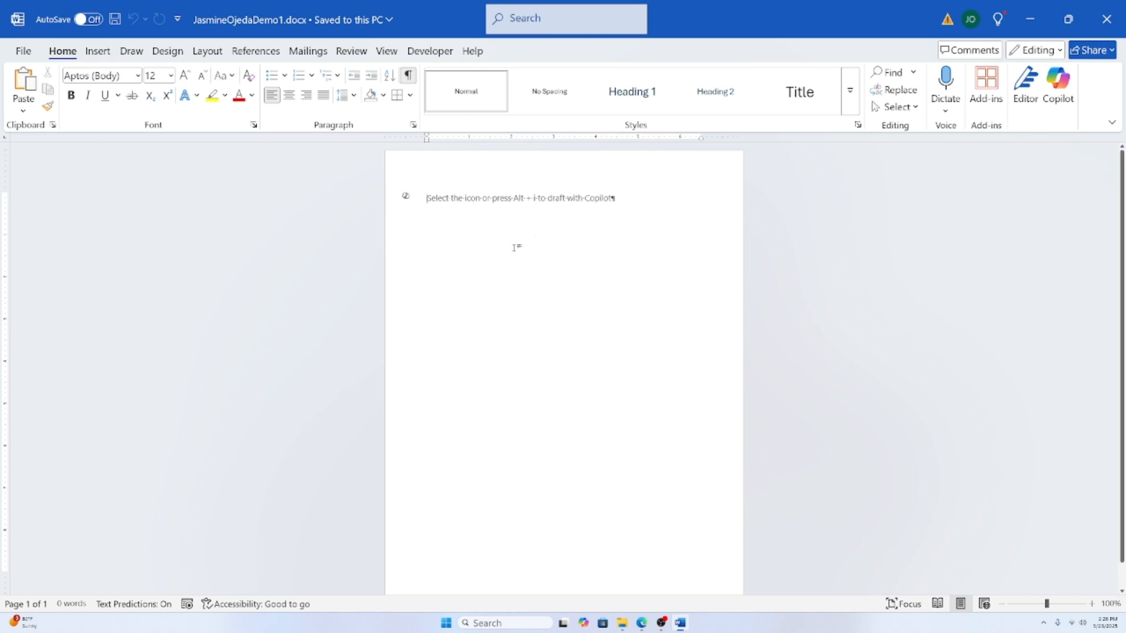
Step: Compare the page at different zoom levels between 100% and 232%, dismissing the zoom tip
{"action": "scroll", "coordinate": [482, 253], "scroll_direction": "up", "scroll_amount": 8}
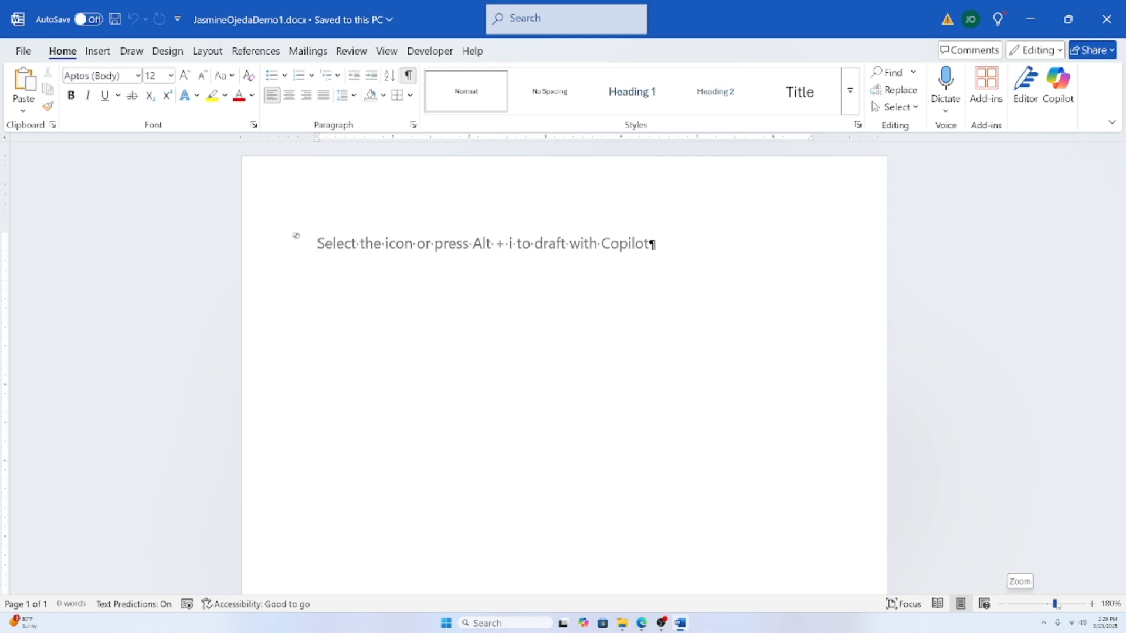
{"action": "left_click_drag", "start_coordinate": [1057, 604], "coordinate": [1048, 605]}
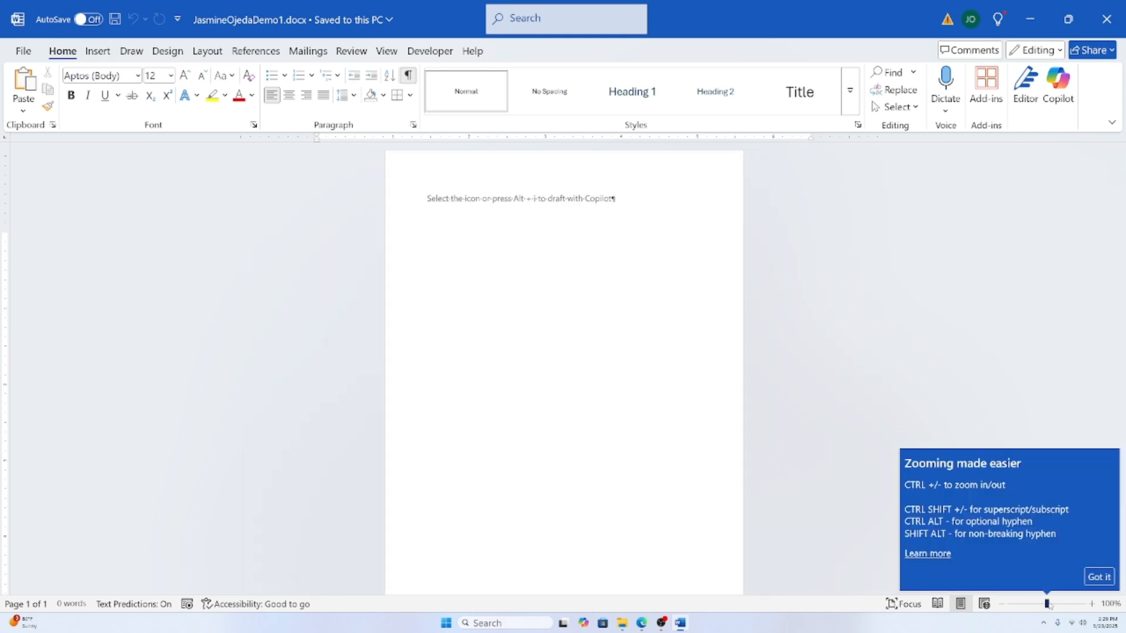
{"action": "left_click", "coordinate": [1100, 578]}
{"action": "left_click_drag", "start_coordinate": [1047, 604], "coordinate": [1059, 605]}
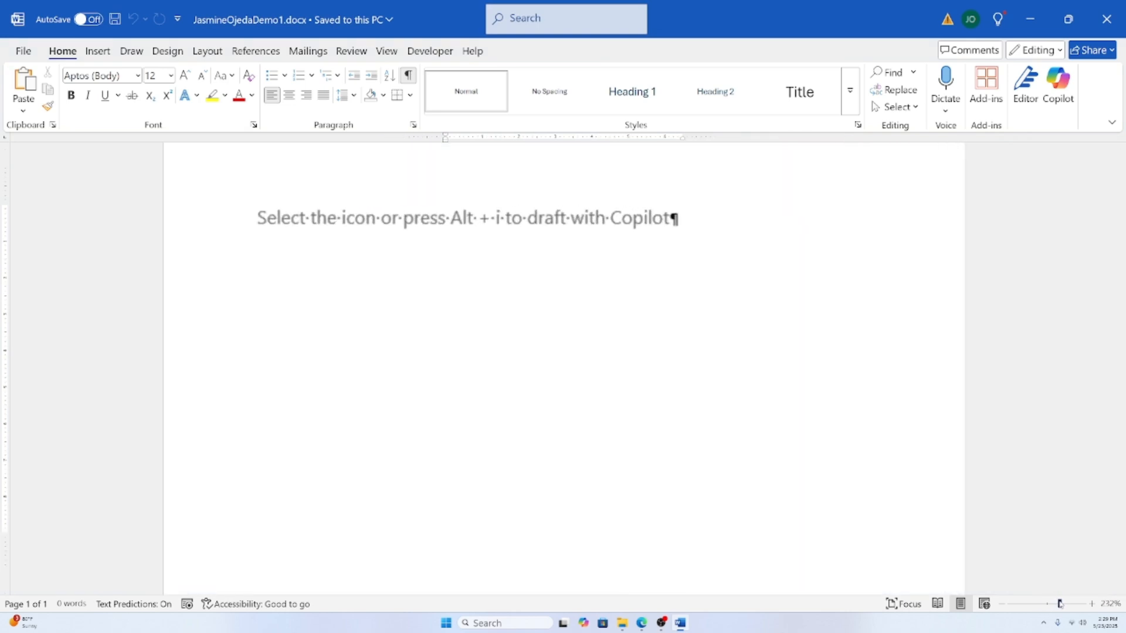
{"action": "scroll", "coordinate": [516, 378], "scroll_direction": "up", "scroll_amount": 2}
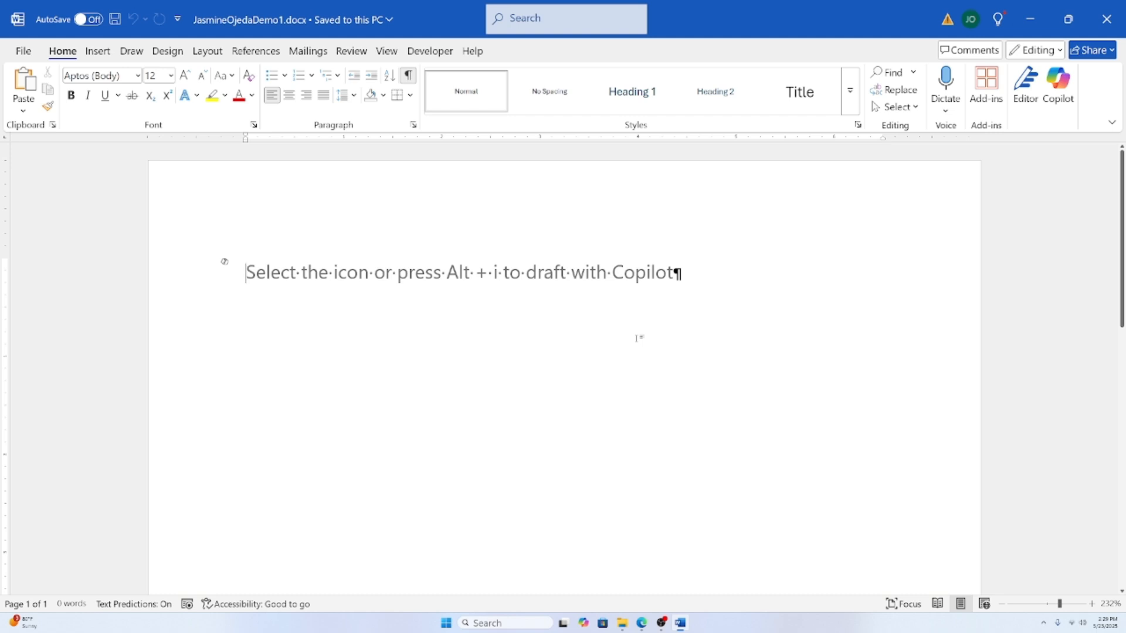
{"action": "scroll", "coordinate": [639, 339], "scroll_direction": "down", "scroll_amount": 10, "text": "ctrl"}
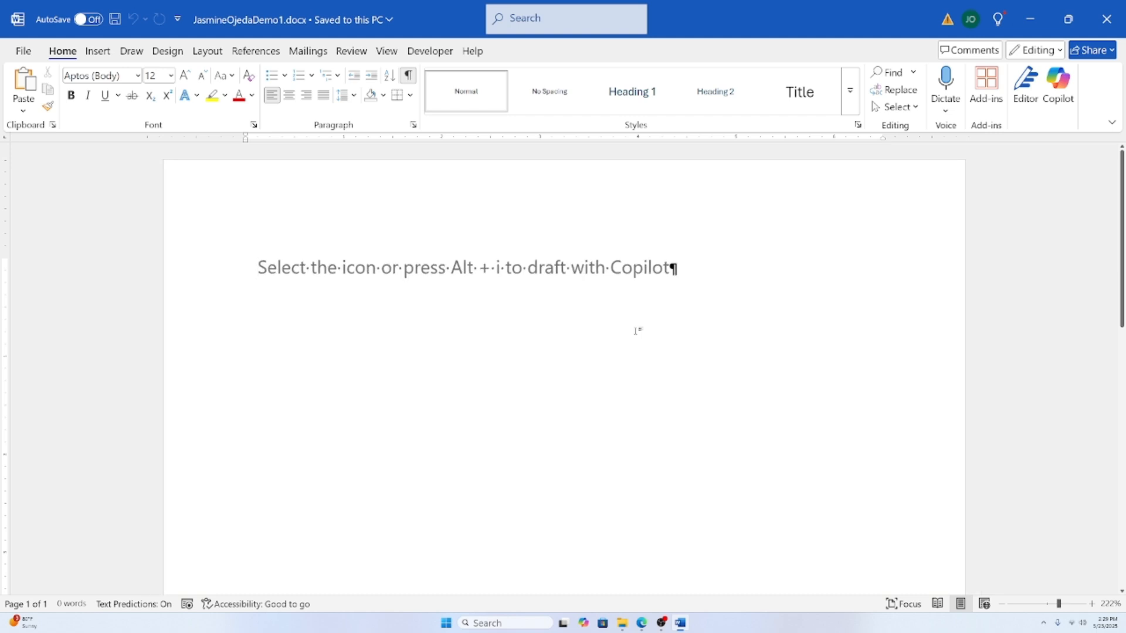
{"action": "scroll", "coordinate": [638, 330], "scroll_direction": "down", "scroll_amount": 2, "text": "ctrl"}
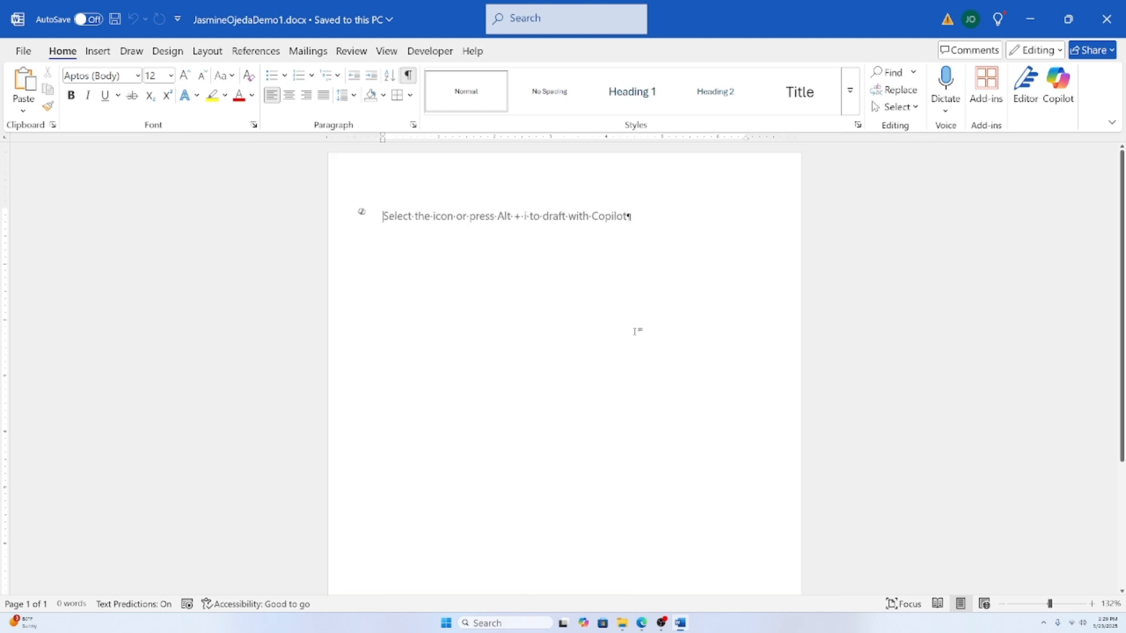
{"action": "scroll", "coordinate": [620, 343], "scroll_direction": "up", "scroll_amount": 11, "text": "ctrl"}
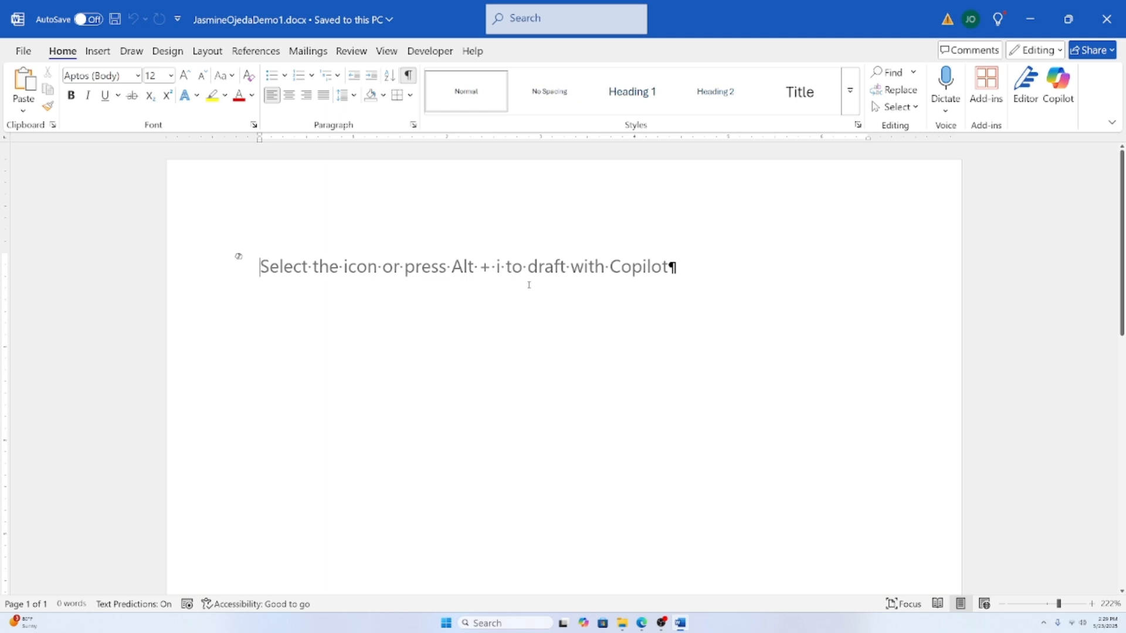
{"action": "scroll", "coordinate": [528, 285], "scroll_direction": "down", "scroll_amount": 8, "text": "ctrl"}
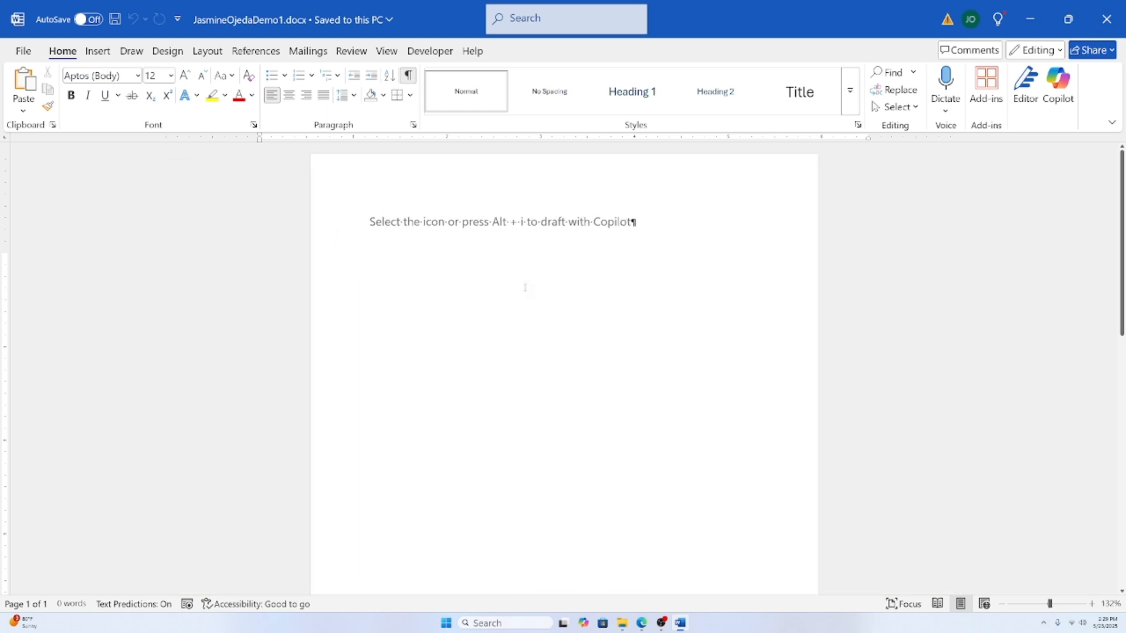
{"action": "scroll", "coordinate": [527, 285], "scroll_direction": "up", "scroll_amount": 4, "text": "ctrl"}
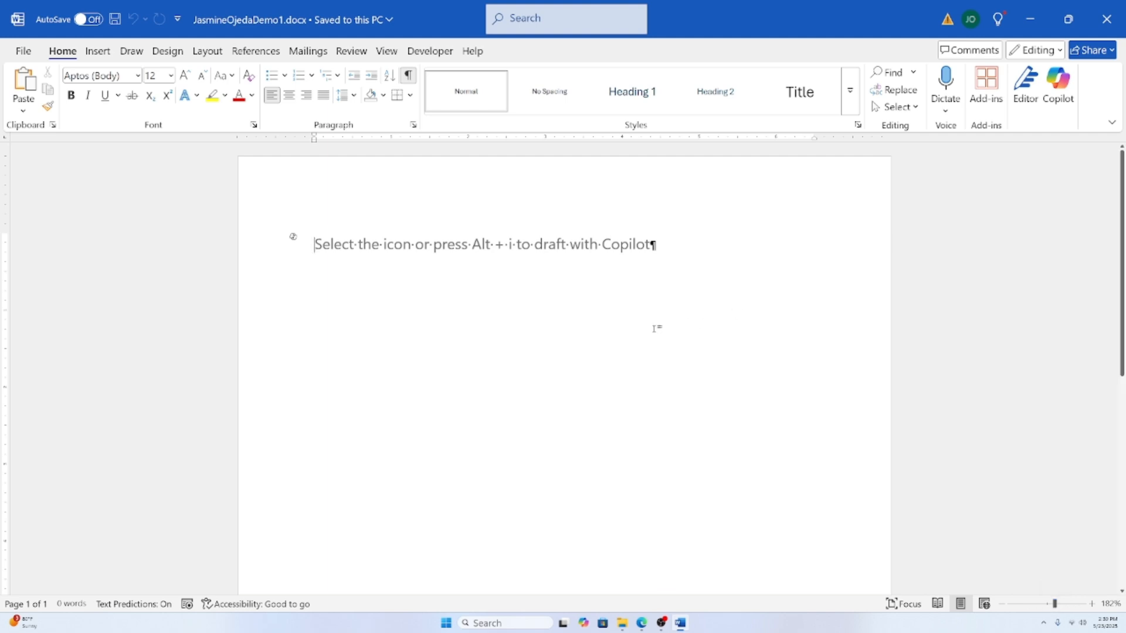
Step: Hide the paragraph marks and other formatting symbols in the document
{"action": "left_click", "coordinate": [408, 75]}
{"action": "left_click", "coordinate": [259, 283]}
{"action": "left_click", "coordinate": [374, 345]}
Step: Write the first line as "Hello world! My name is" followed by the author's full name and a period
{"action": "scroll", "coordinate": [563, 352], "scroll_direction": "up", "scroll_amount": 5, "text": "ctrl"}
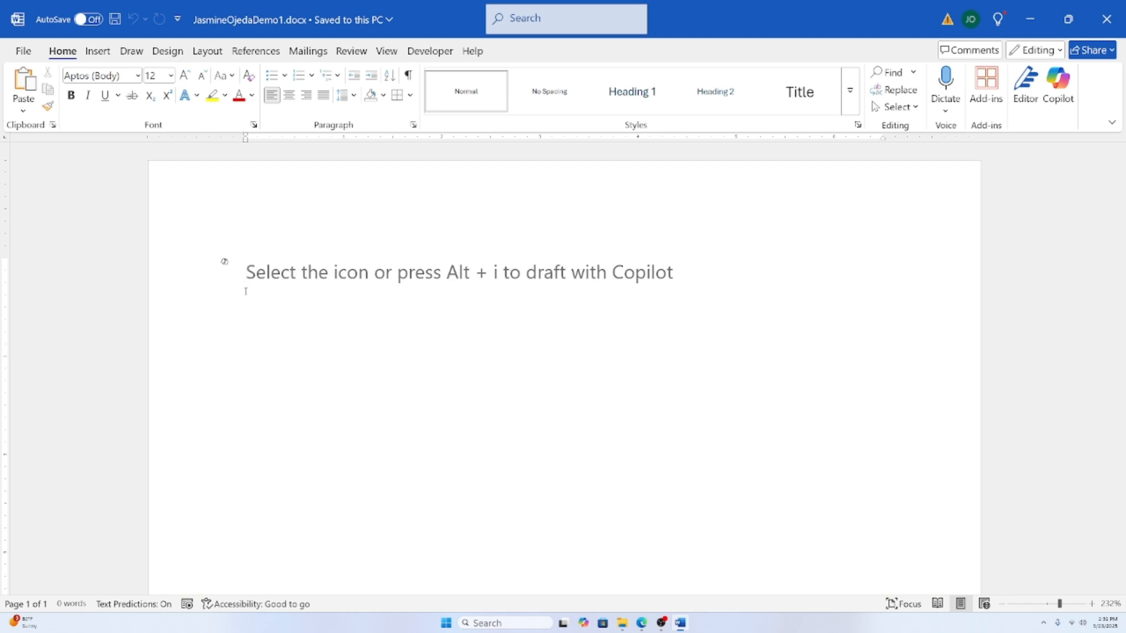
{"action": "type", "text": "Hello wor"}
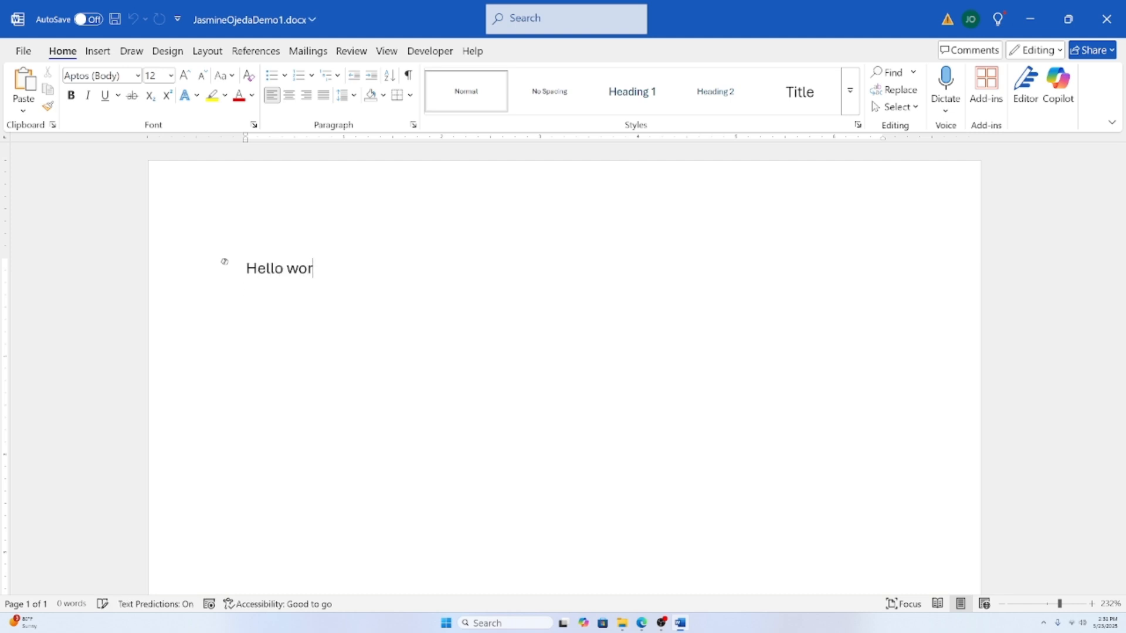
{"action": "type", "text": "ld!"}
{"action": "scroll", "coordinate": [364, 281], "scroll_direction": "up", "scroll_amount": 2}
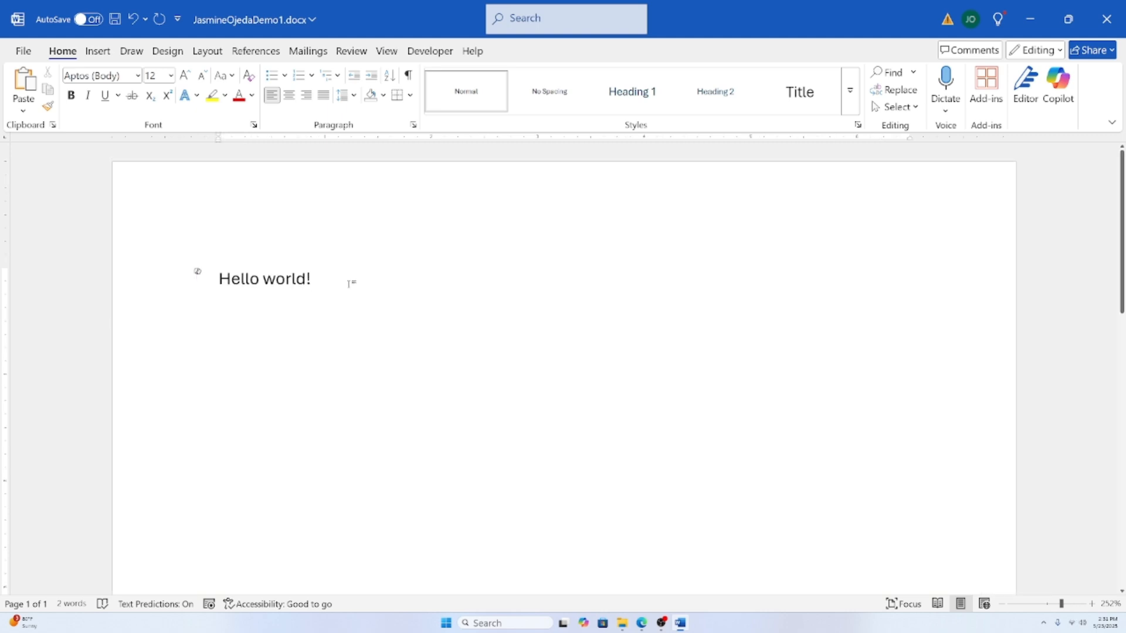
{"action": "type", "text": "My "}
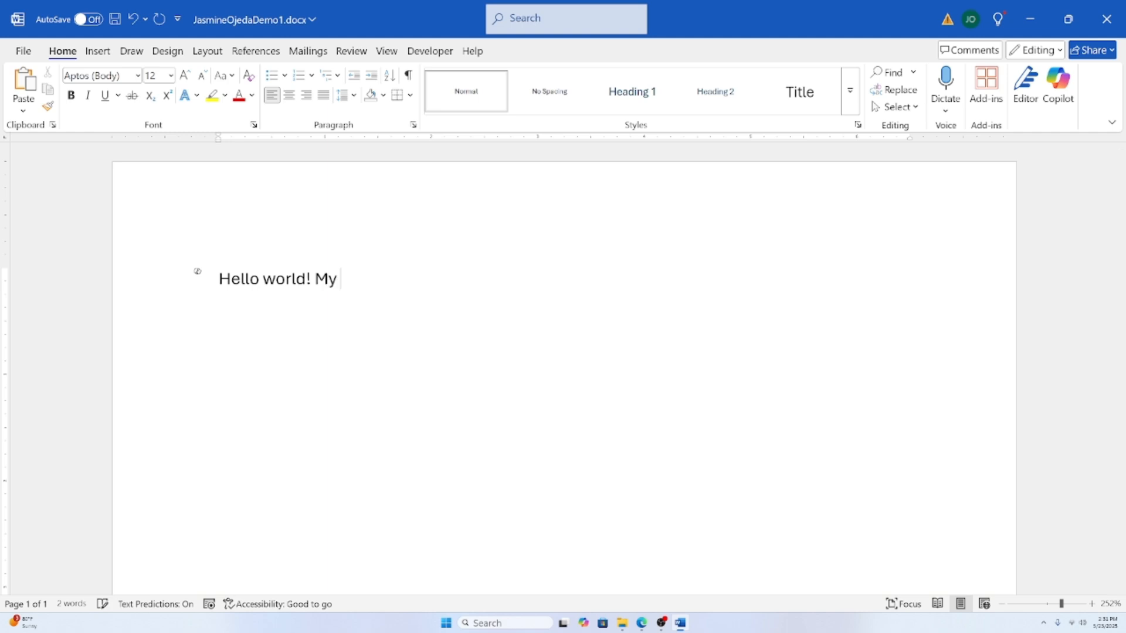
{"action": "type", "text": "name is Jasmine"}
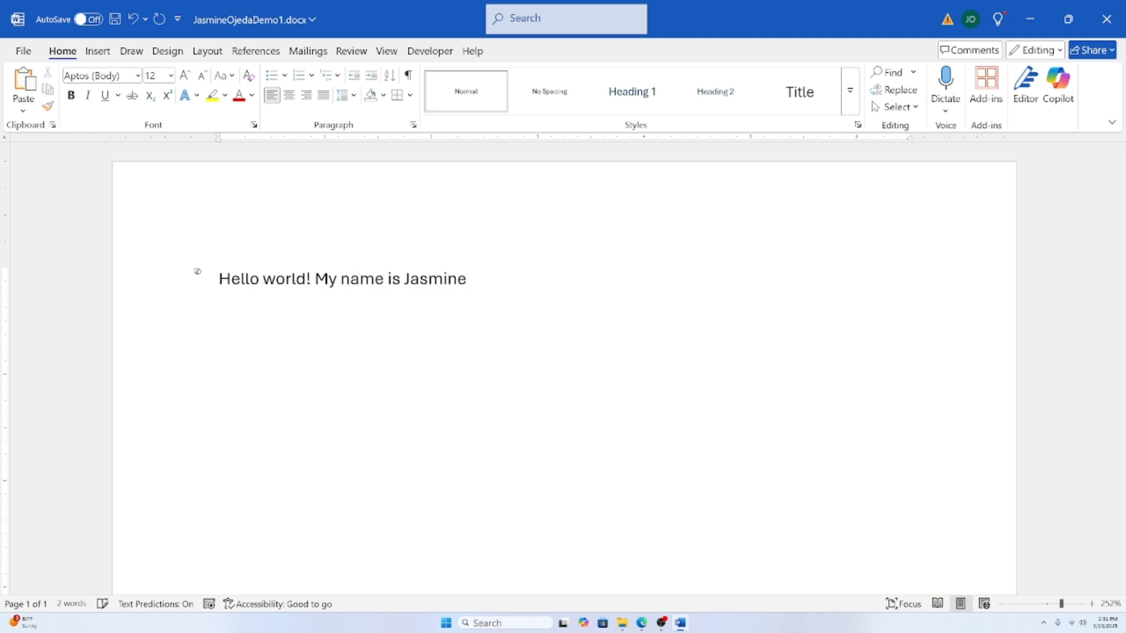
{"action": "type", "text": " Ojeda."}
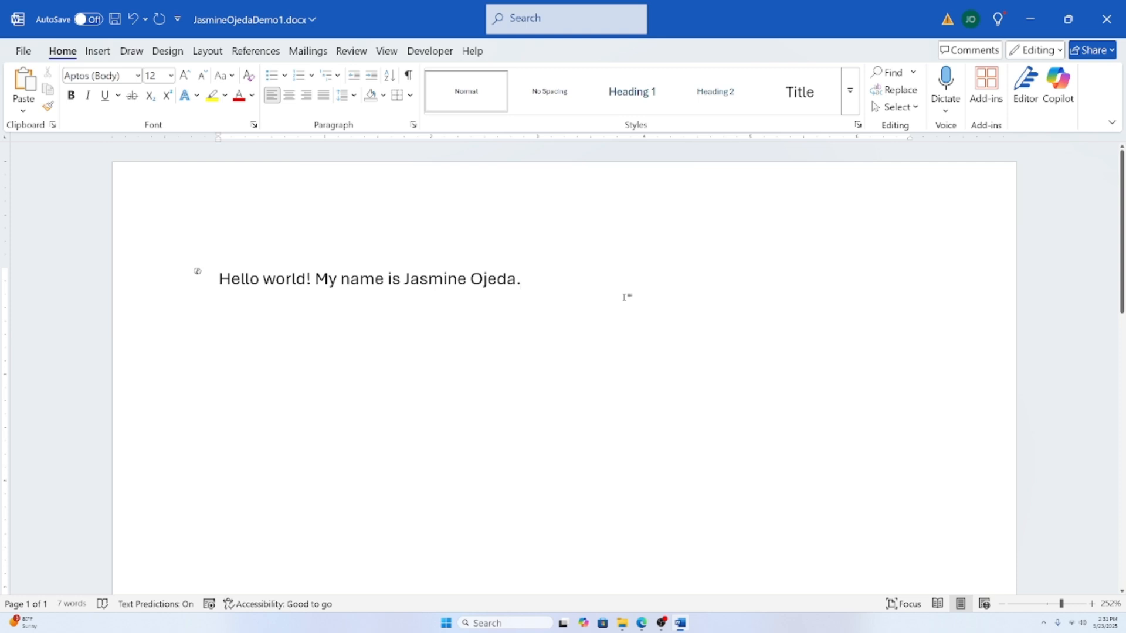
Step: Add a second paragraph reading "My favorite color is blue!"
{"action": "key", "text": "Return"}
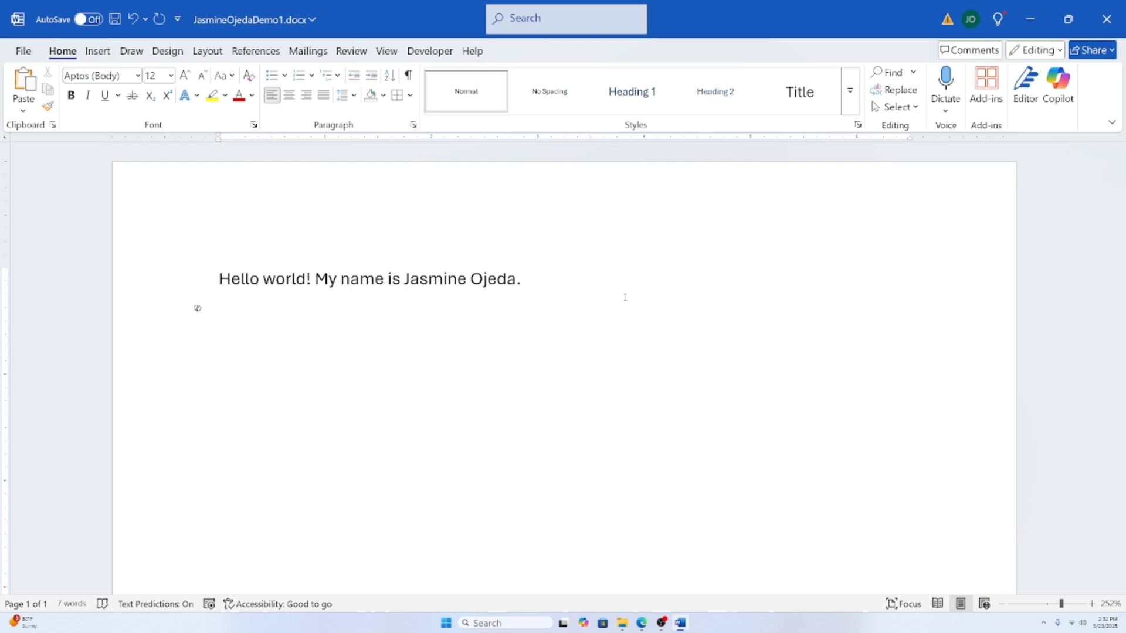
{"action": "type", "text": "My favorite"}
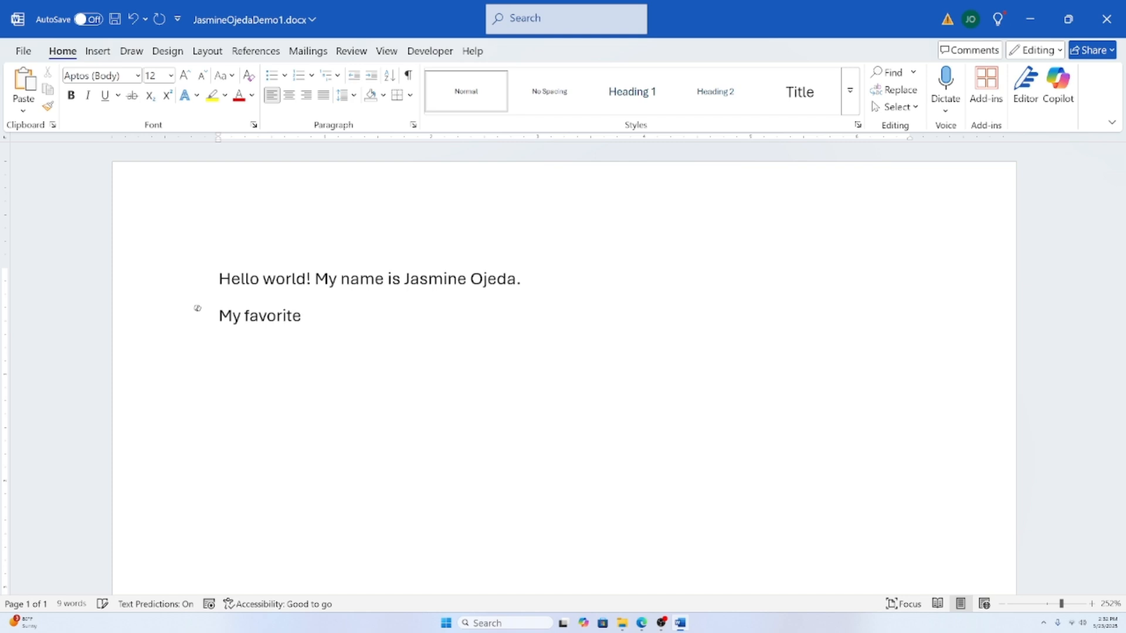
{"action": "type", "text": " color is blue"}
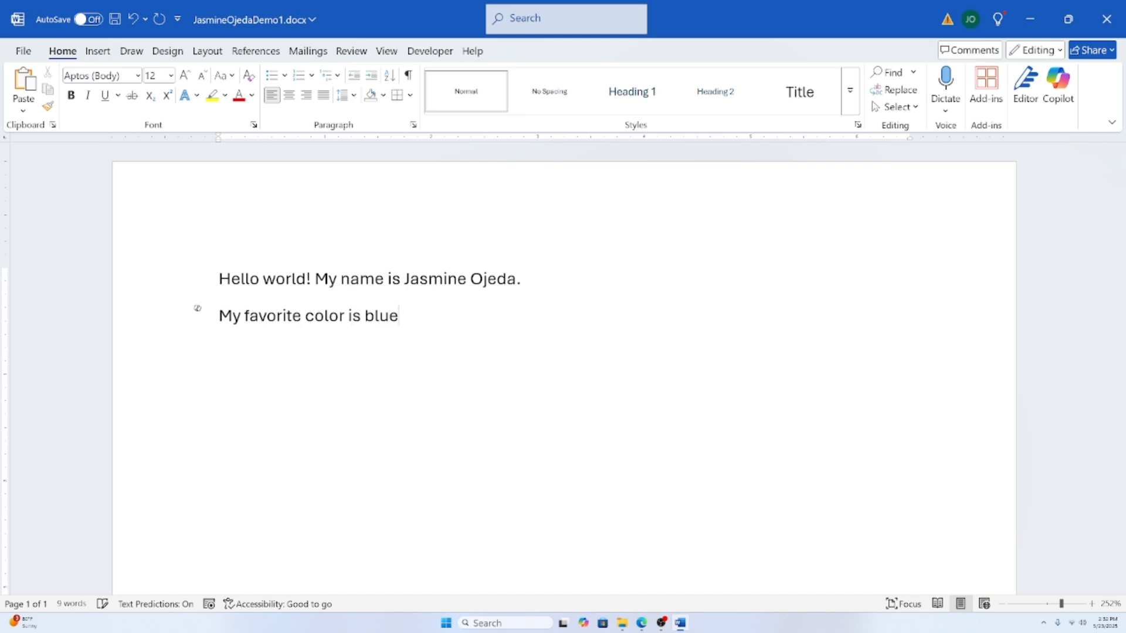
{"action": "type", "text": "!"}
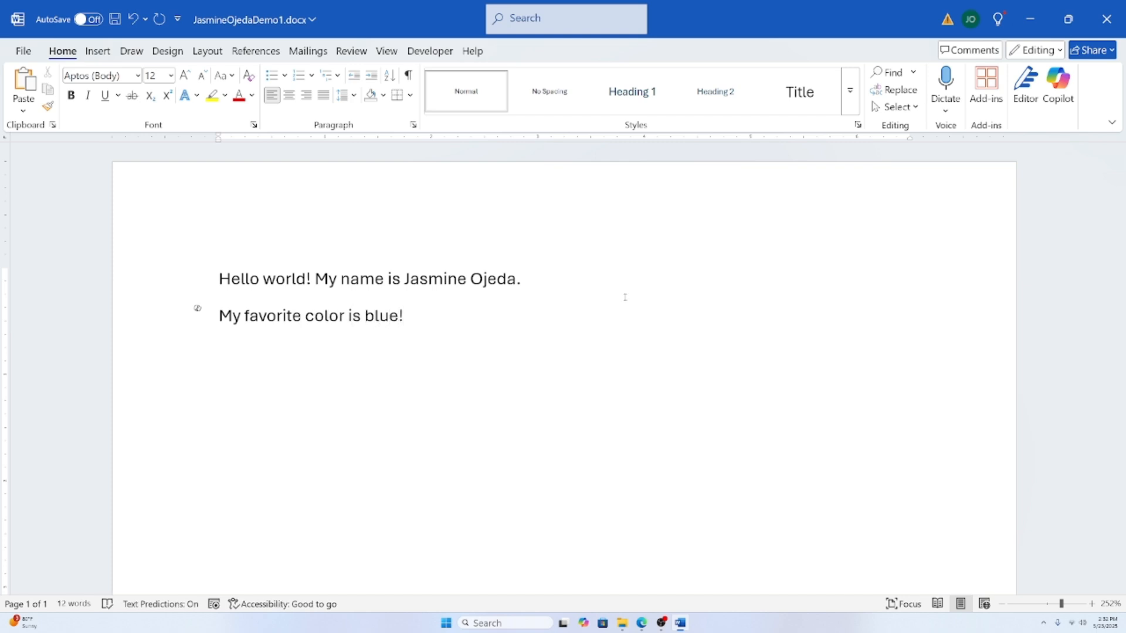
Step: Start a third paragraph with the sentence "My favorite fruits are oranges and watermelons."
{"action": "key", "text": "Return"}
{"action": "type", "text": "My f"}
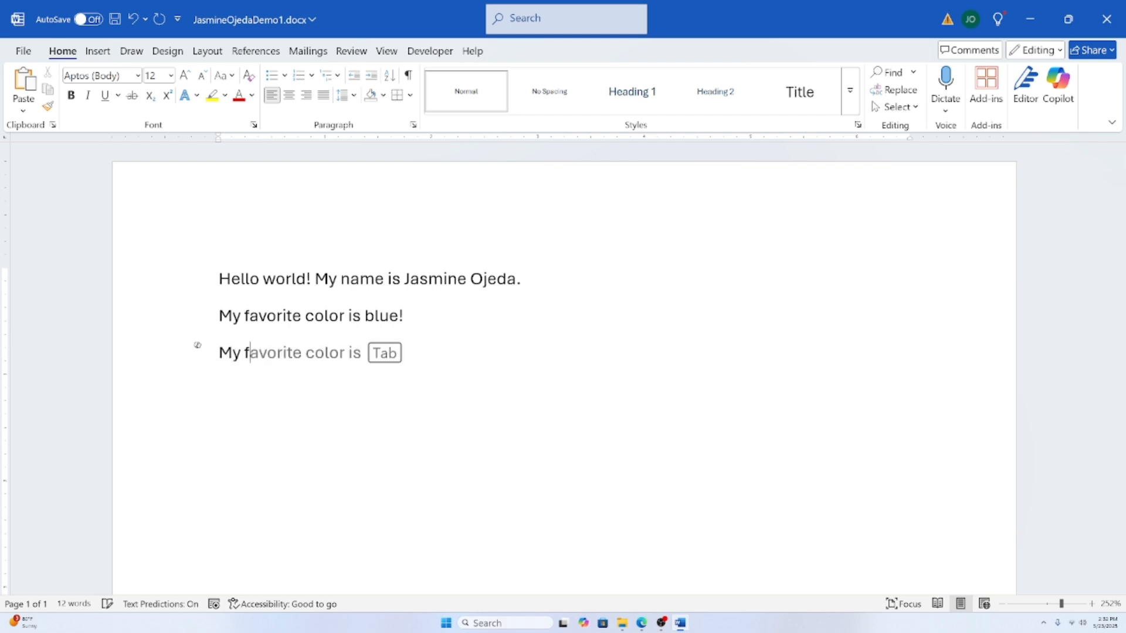
{"action": "type", "text": "avorite fruits"}
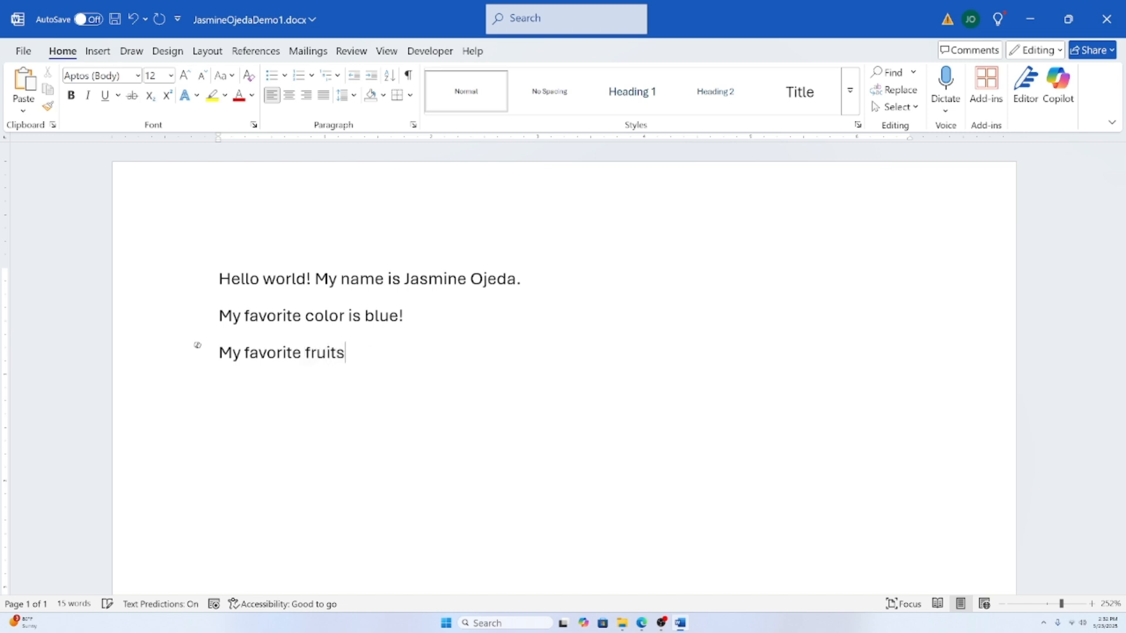
{"action": "type", "text": " are oramg"}
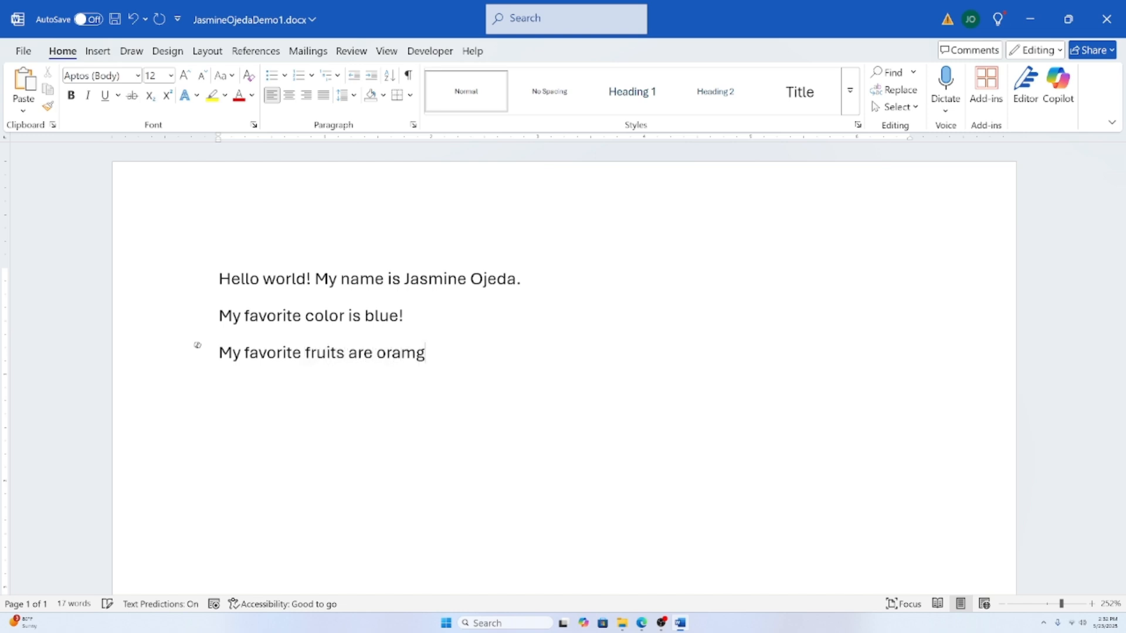
{"action": "key", "text": "BackSpace"}
{"action": "key", "text": "BackSpace"}
{"action": "type", "text": "nges and watermel"}
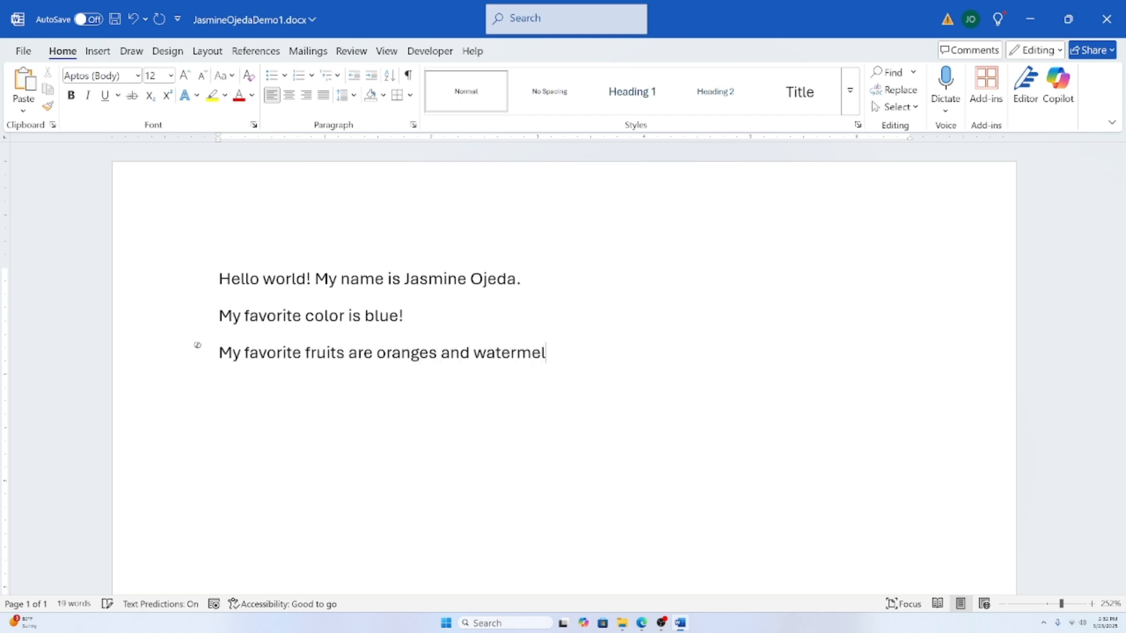
{"action": "type", "text": "ons."}
Step: Continue the third paragraph with "Unicorns are cool, and I like cats and dogs."
{"action": "type", "text": "Unicorns are cool,"}
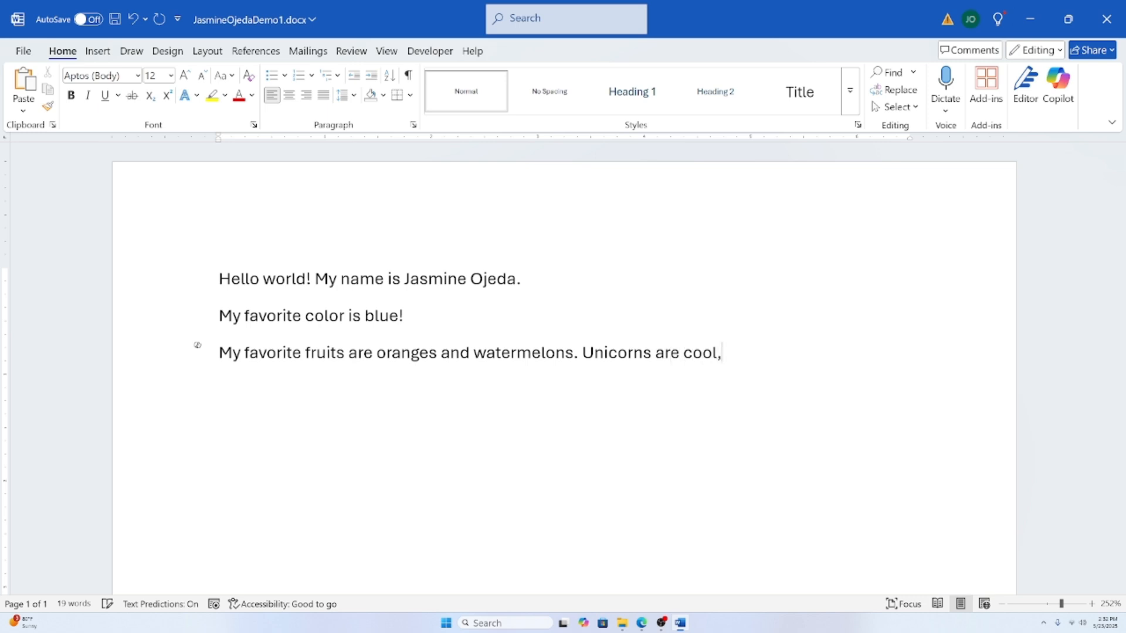
{"action": "type", "text": " and I like cat"}
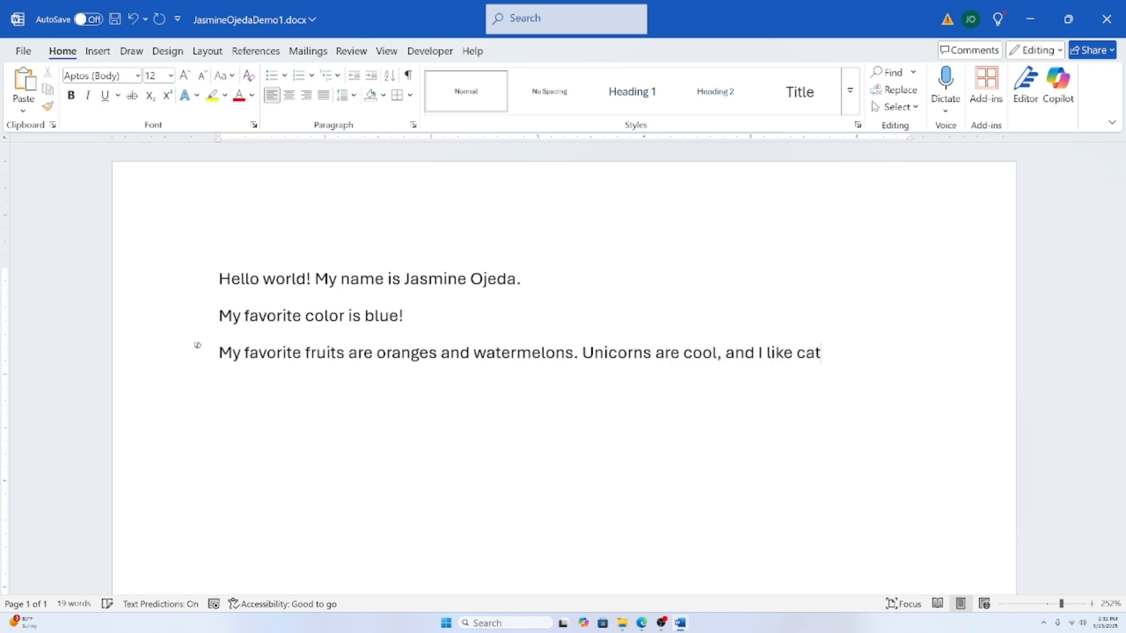
{"action": "type", "text": "s and dogs."}
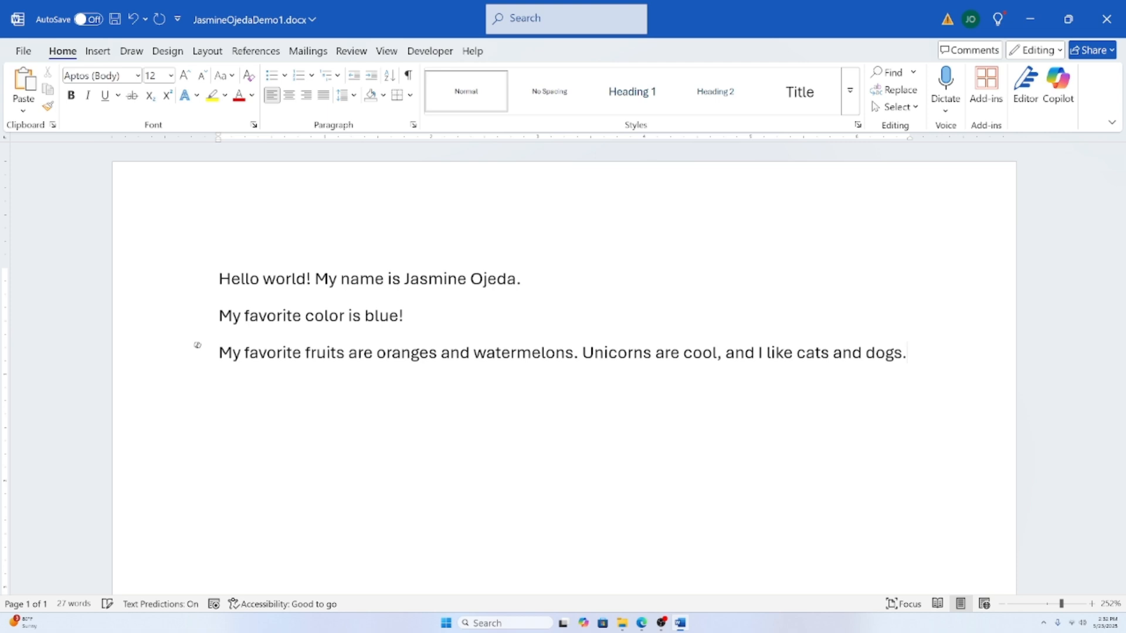
Step: Finish the third paragraph with the sentence "I like to paint and write stories."
{"action": "type", "text": " I like to"}
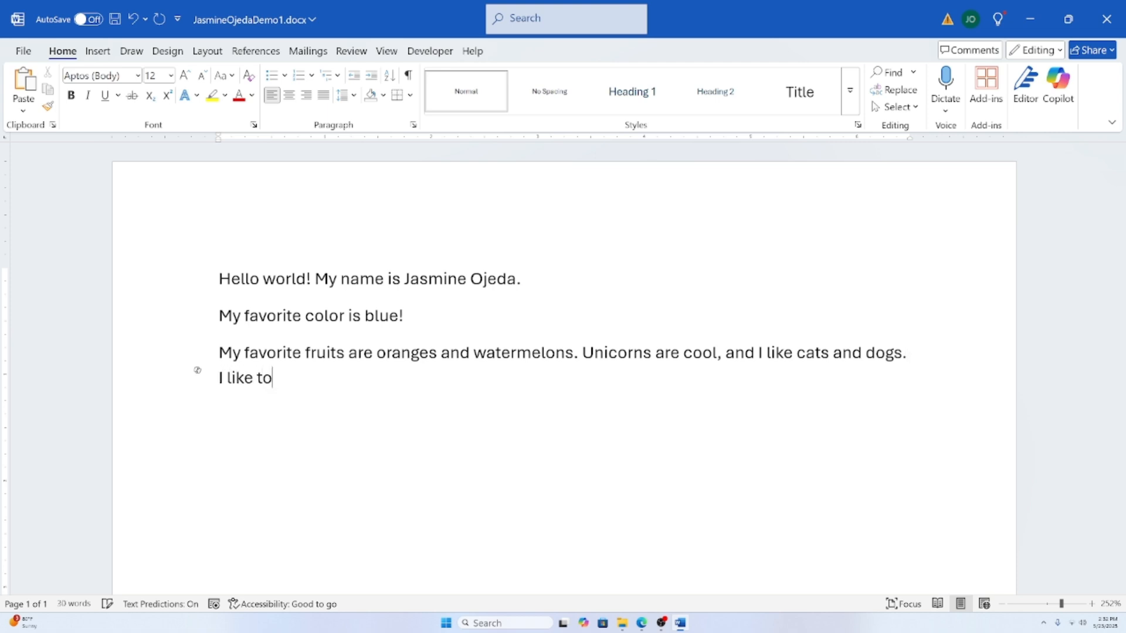
{"action": "type", "text": " paint and make"}
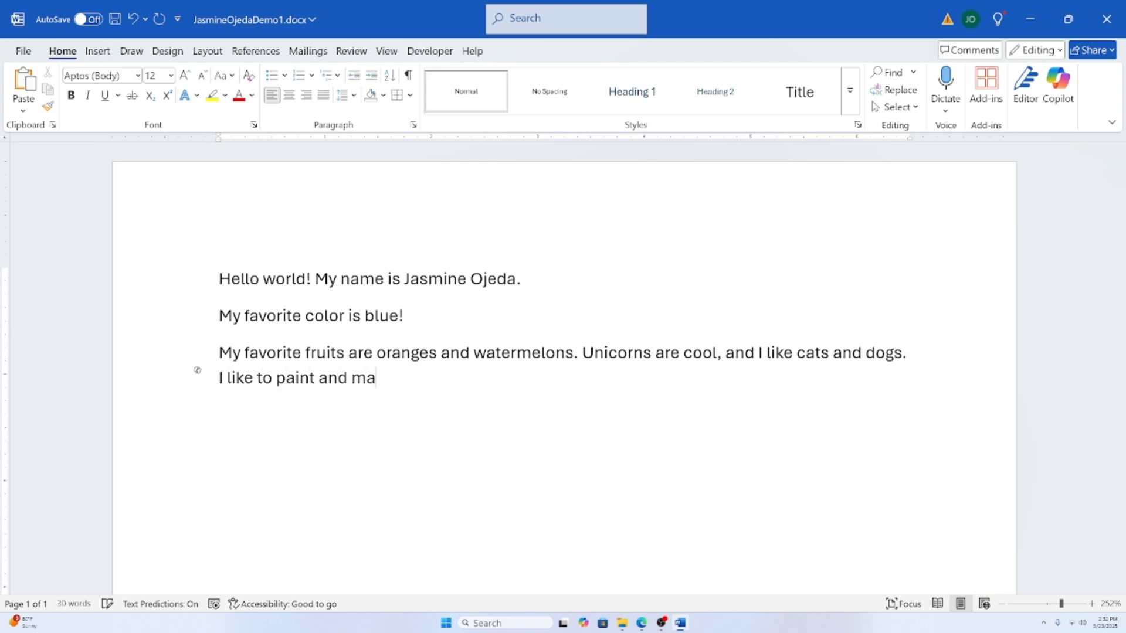
{"action": "key", "text": "BackSpace"}
{"action": "key", "text": "BackSpace"}
{"action": "key", "text": "BackSpace"}
{"action": "key", "text": "BackSpace"}
{"action": "key", "text": "BackSpace"}
{"action": "type", "text": "write stories."}
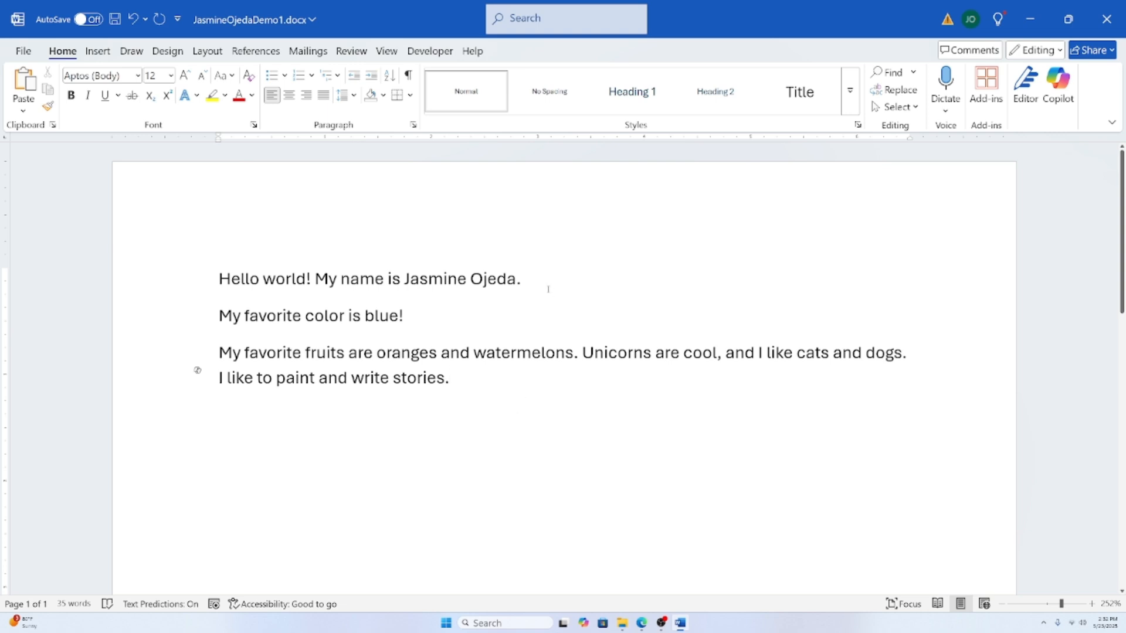
Step: Select each of the three paragraphs in turn to tell them apart, ending with the insertion point after "stories."
{"action": "left_click", "coordinate": [536, 273]}
{"action": "triple_click", "coordinate": [222, 280]}
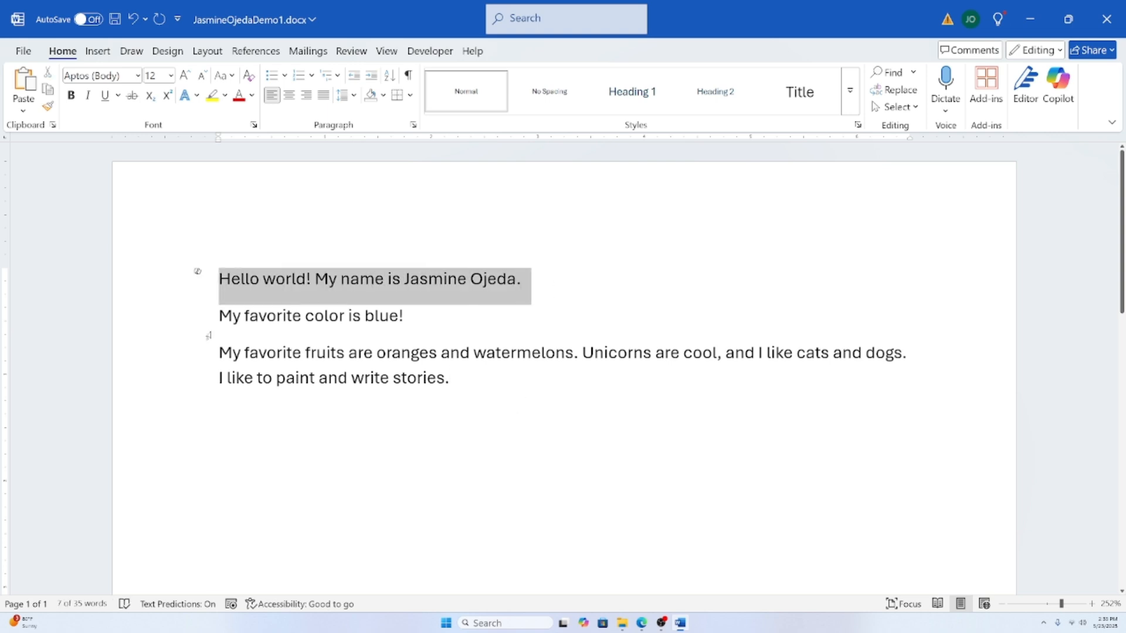
{"action": "left_click", "coordinate": [220, 317]}
{"action": "triple_click", "coordinate": [221, 316]}
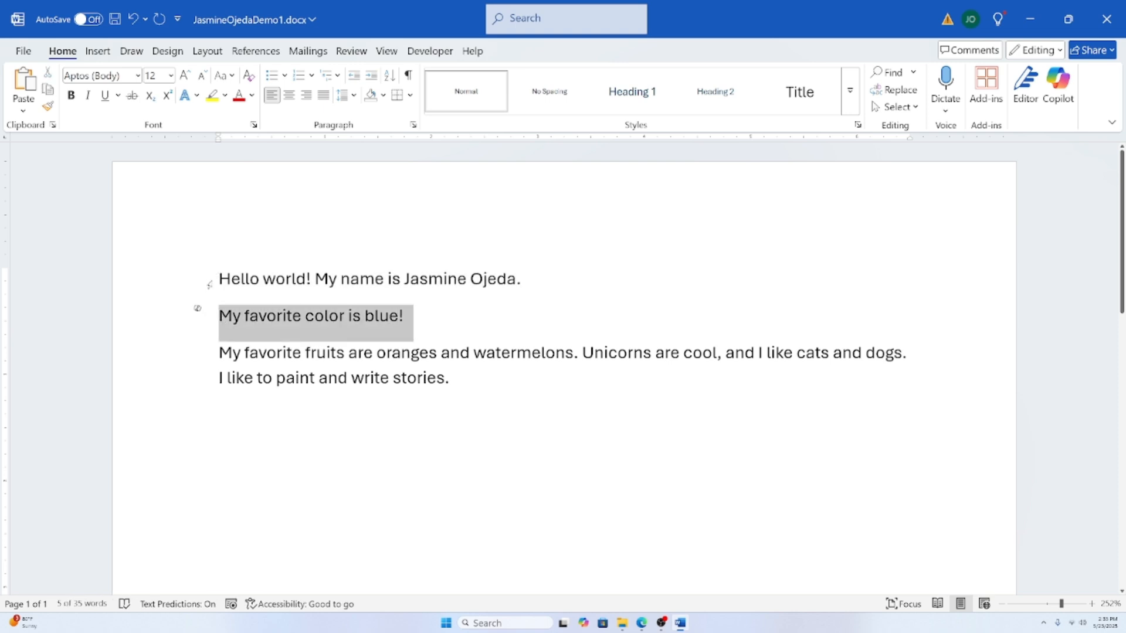
{"action": "left_click_drag", "start_coordinate": [218, 281], "coordinate": [528, 289]}
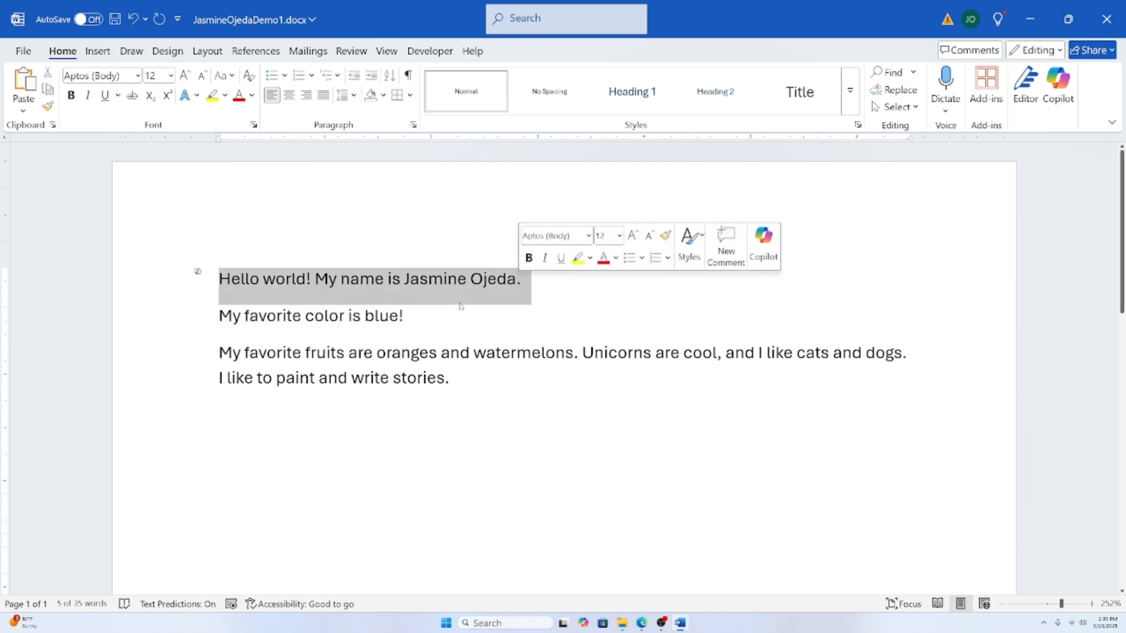
{"action": "left_click_drag", "start_coordinate": [215, 322], "coordinate": [487, 330]}
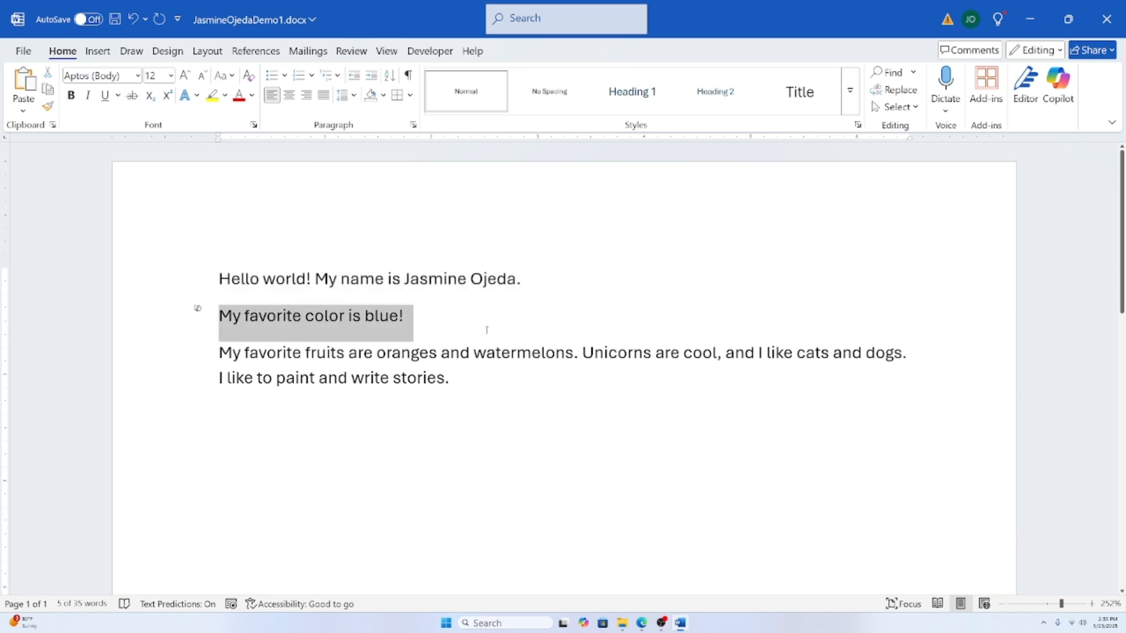
{"action": "left_click_drag", "start_coordinate": [219, 353], "coordinate": [515, 391]}
{"action": "left_click", "coordinate": [918, 359]}
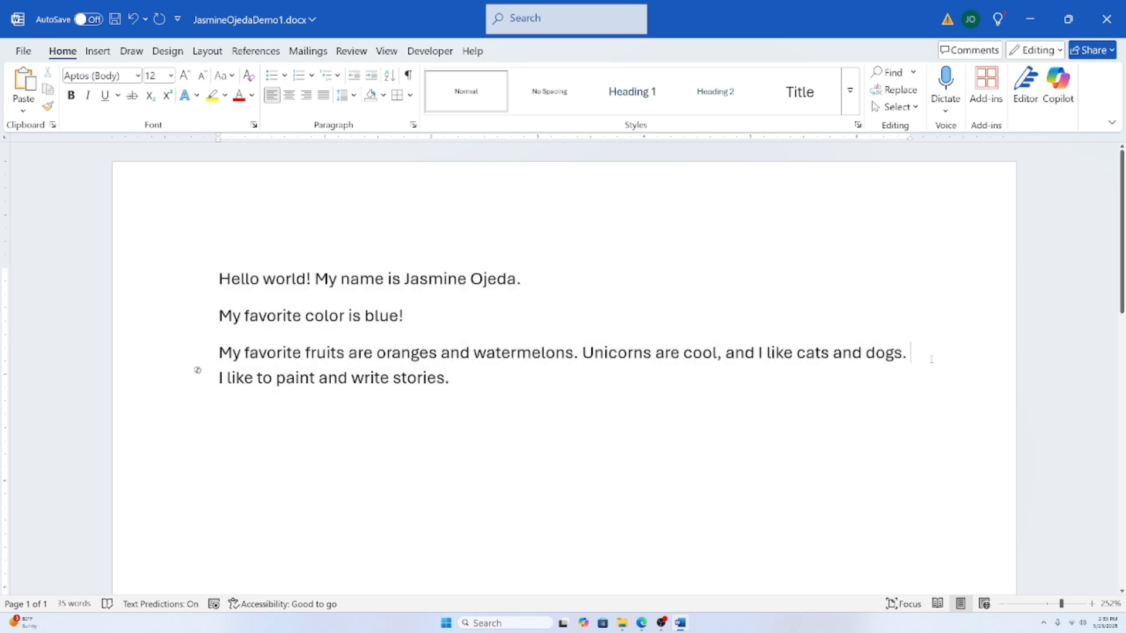
{"action": "left_click_drag", "start_coordinate": [217, 356], "coordinate": [459, 388]}
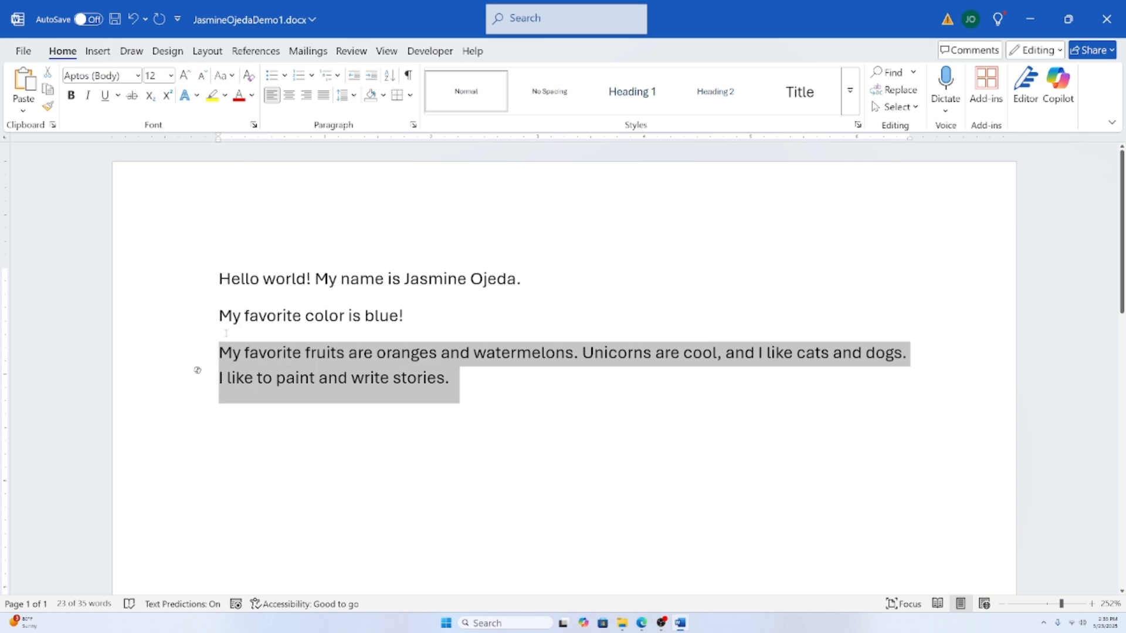
{"action": "left_click", "coordinate": [198, 308]}
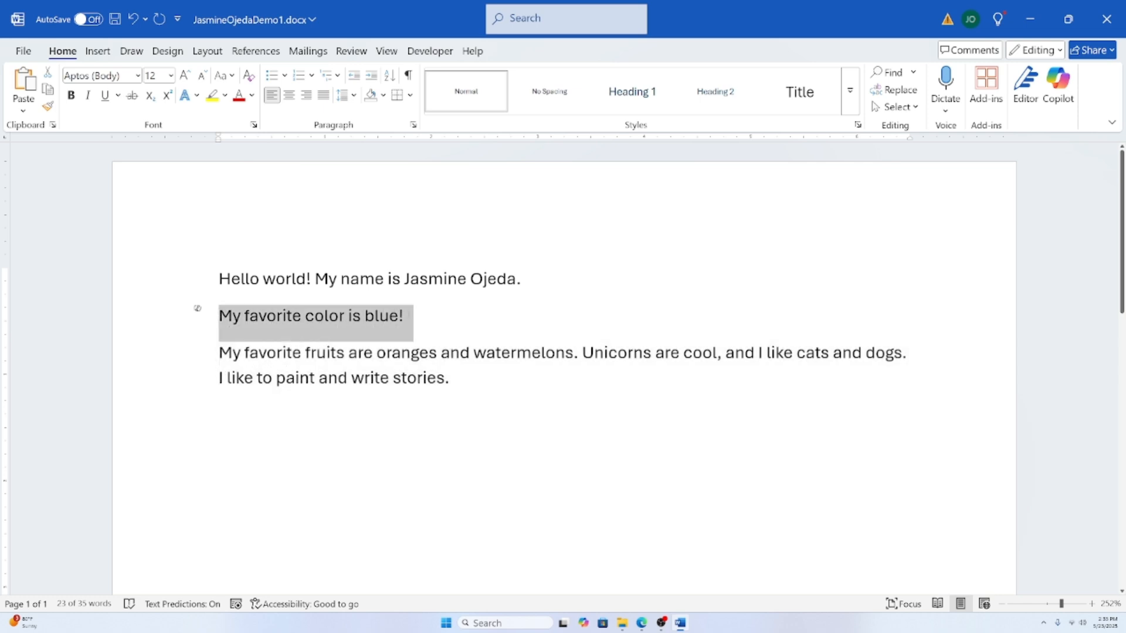
{"action": "left_click_drag", "start_coordinate": [219, 355], "coordinate": [456, 382]}
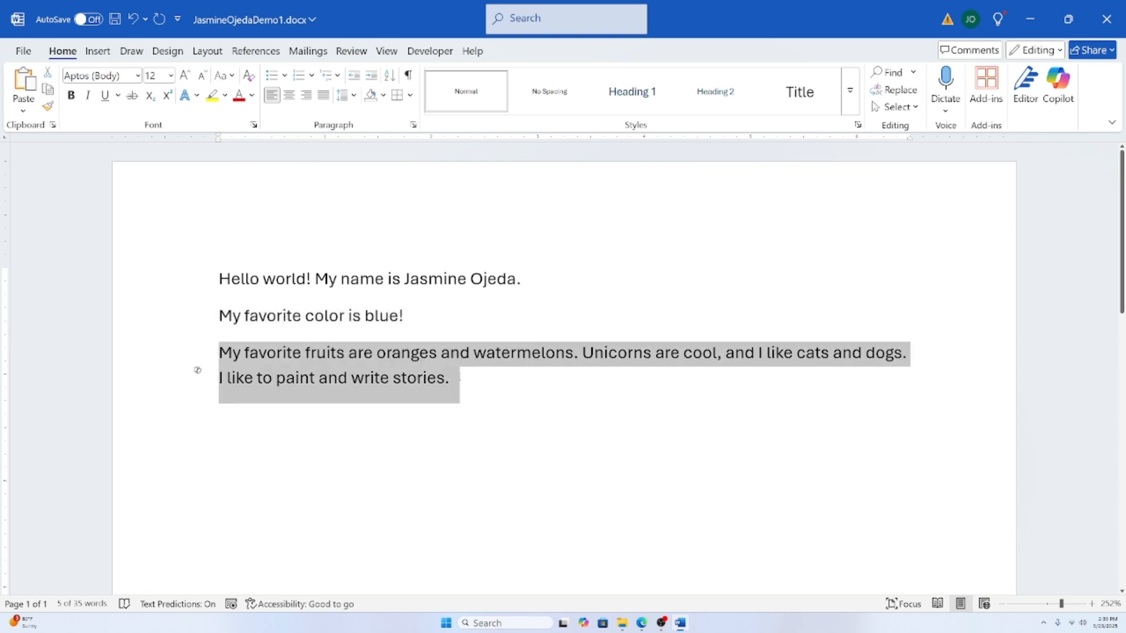
{"action": "left_click", "coordinate": [456, 385]}
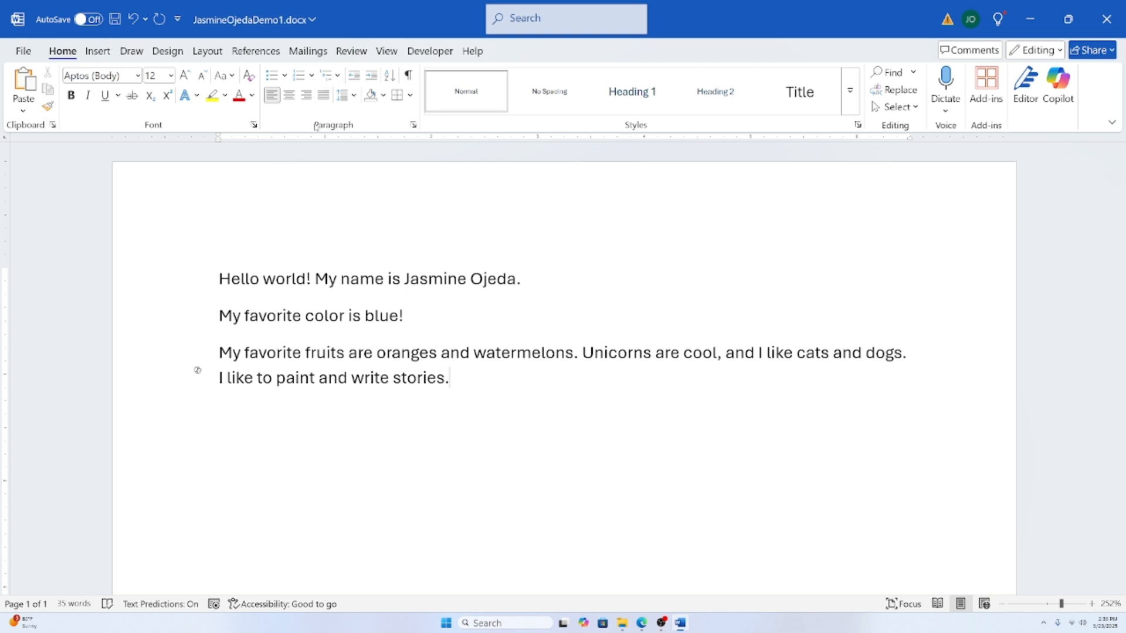
Step: Show the formatting symbols and examine the space marks between the words of the first paragraph
{"action": "left_click", "coordinate": [409, 77]}
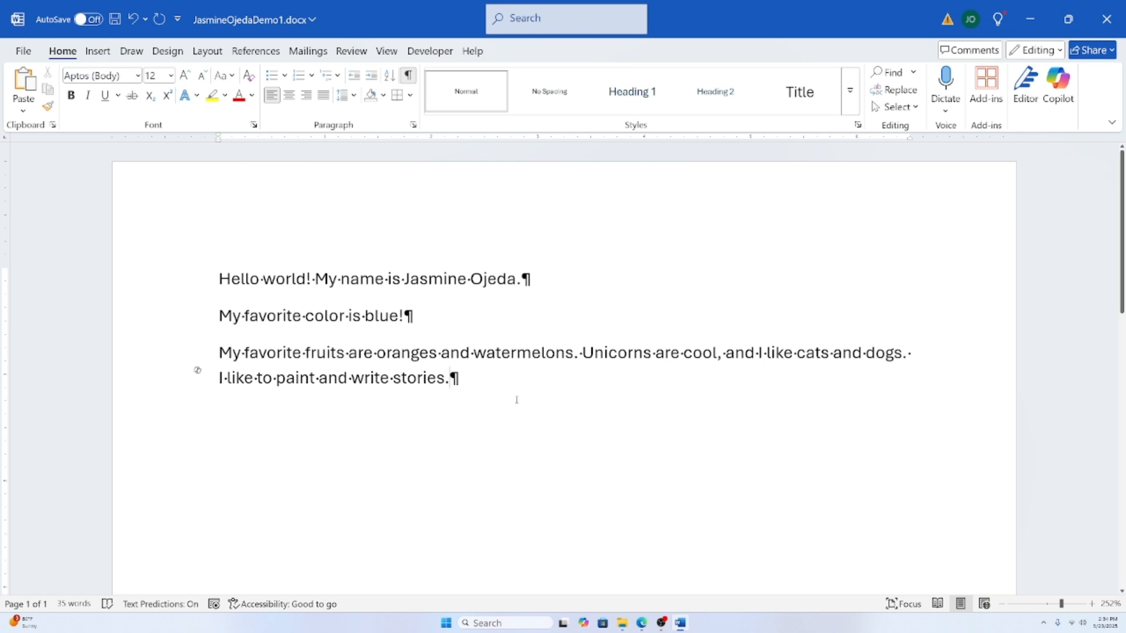
{"action": "left_click", "coordinate": [260, 282]}
{"action": "left_click", "coordinate": [537, 326]}
{"action": "left_click", "coordinate": [479, 389]}
{"action": "left_click", "coordinate": [261, 279]}
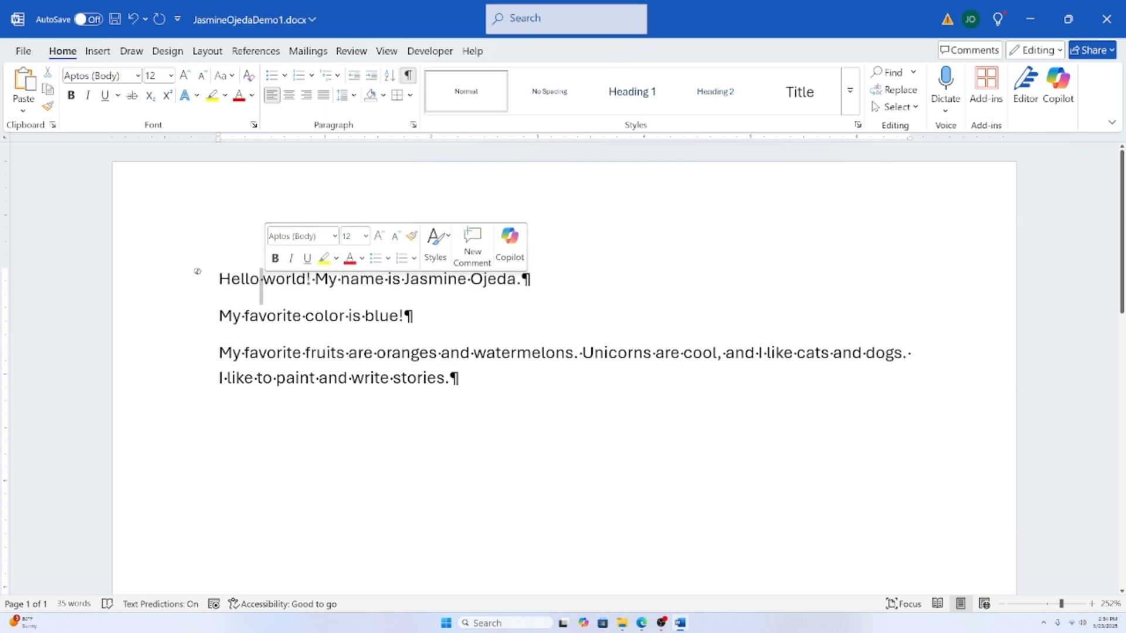
{"action": "left_click", "coordinate": [312, 280]}
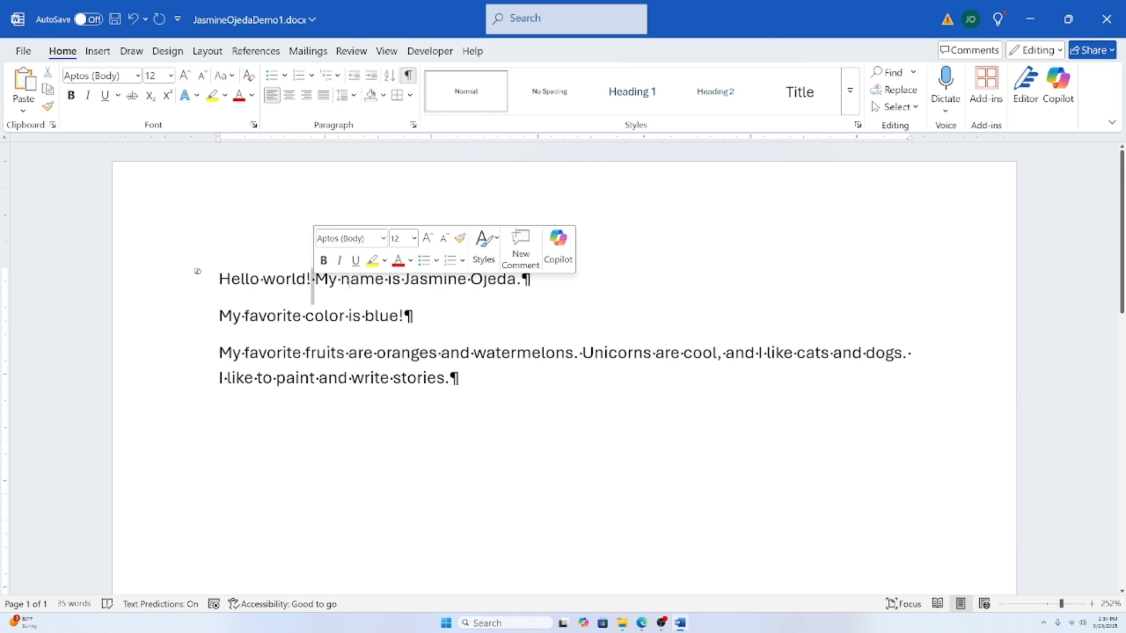
{"action": "left_click", "coordinate": [338, 280]}
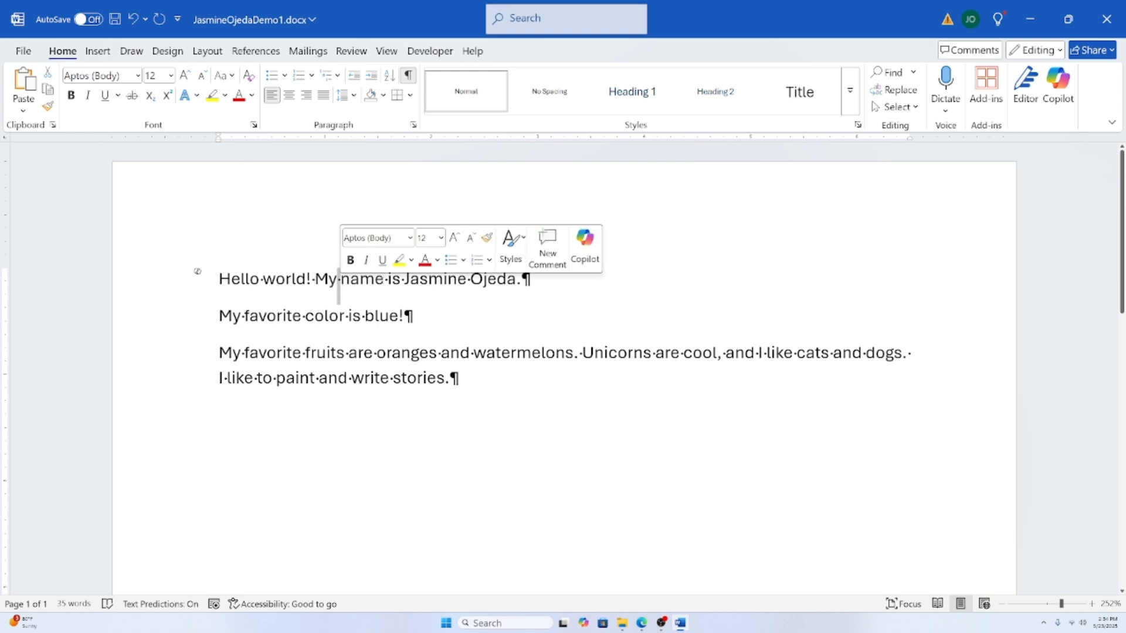
{"action": "left_click", "coordinate": [385, 279]}
{"action": "left_click", "coordinate": [433, 317]}
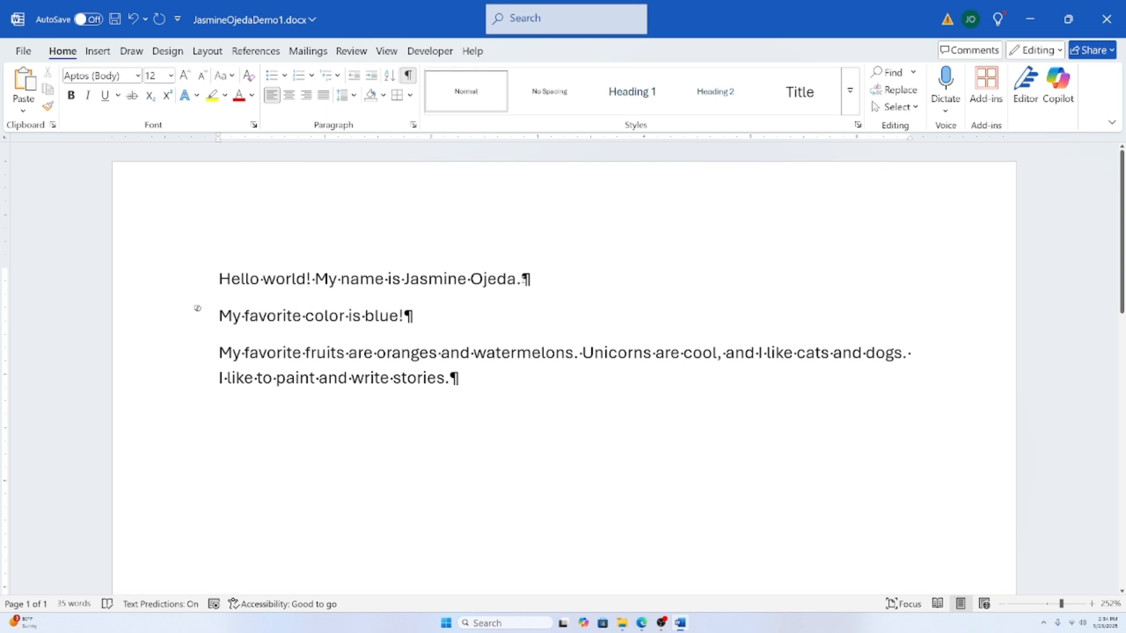
Step: Select the paragraph mark at the end of the first paragraph to examine it, and clear the selection
{"action": "double_click", "coordinate": [526, 280]}
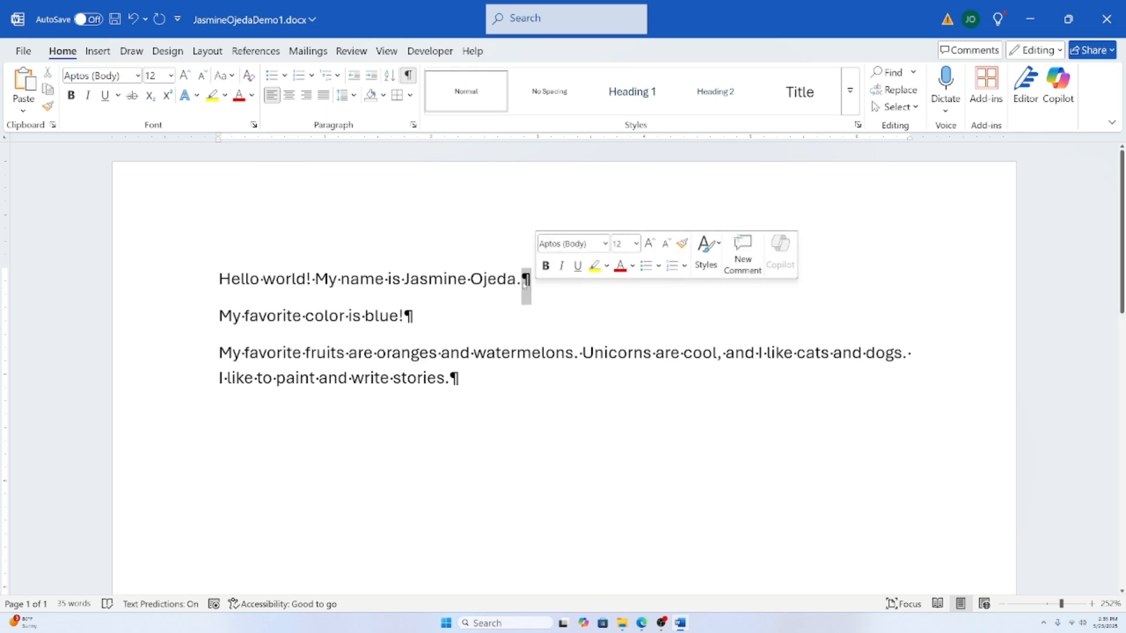
{"action": "left_click", "coordinate": [498, 377]}
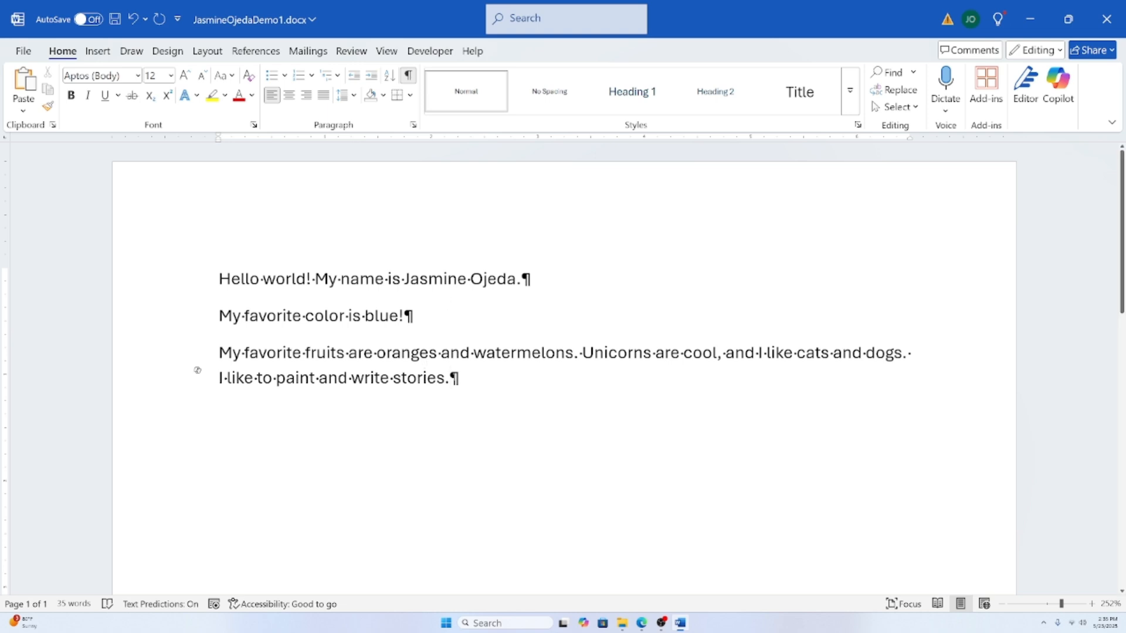
{"action": "left_click_drag", "start_coordinate": [520, 280], "coordinate": [532, 281]}
{"action": "left_click", "coordinate": [426, 324]}
Step: Join the third paragraph to the second by removing the break between them, and split them apart again
{"action": "left_click", "coordinate": [220, 353]}
{"action": "key", "text": "BackSpace"}
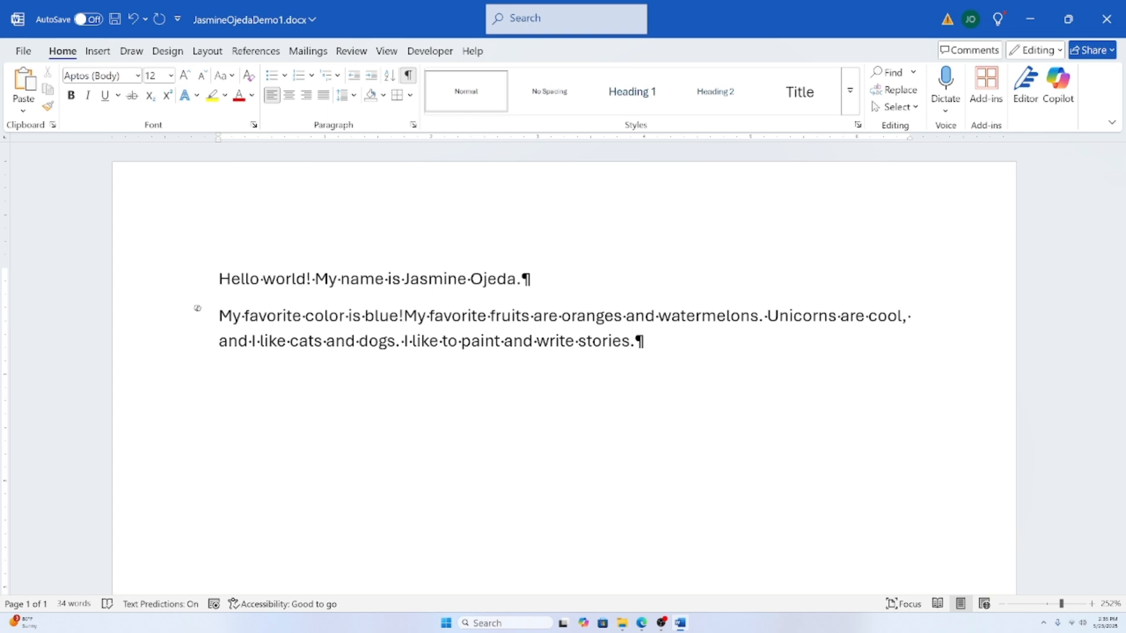
{"action": "key", "text": "Return"}
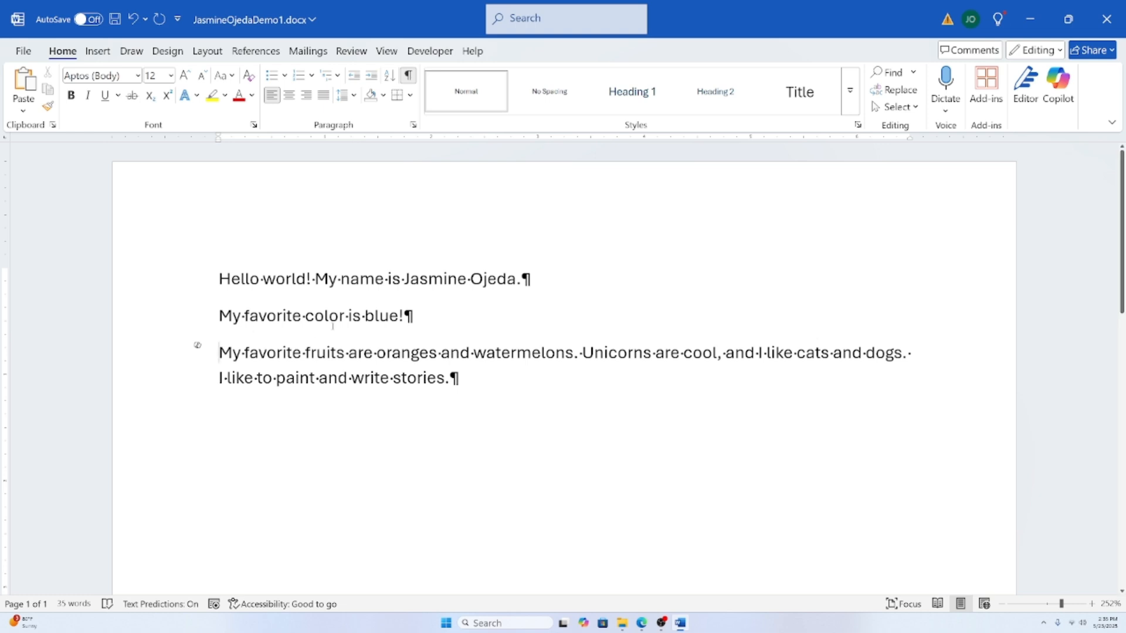
{"action": "key", "text": "Left"}
Step: Select the whole first paragraph including its paragraph mark, first in one sweep and again character by character, and clear the selection
{"action": "left_click_drag", "start_coordinate": [219, 276], "coordinate": [545, 273]}
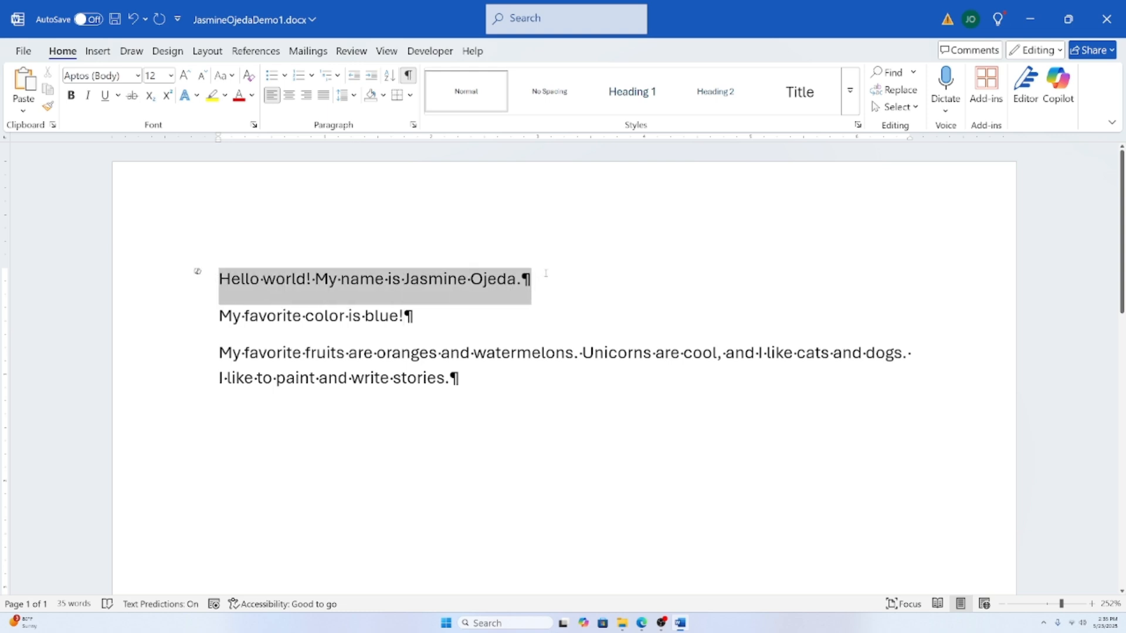
{"action": "left_click", "coordinate": [249, 274]}
{"action": "left_click", "coordinate": [217, 274]}
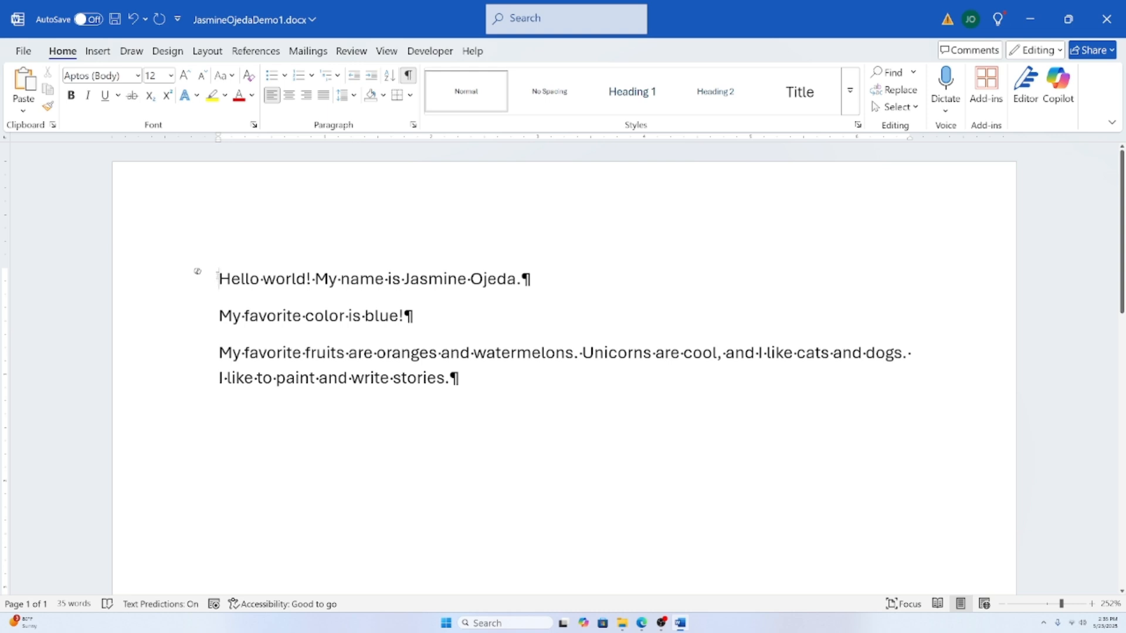
{"action": "key", "text": "shift+Right"}
{"action": "key", "text": "shift+Right"}
{"action": "key", "text": "shift+Right"}
{"action": "key", "text": "shift+Right"}
{"action": "key", "text": "shift+Right"}
{"action": "key", "text": "shift+Right"}
{"action": "key", "text": "shift+Right"}
{"action": "key", "text": "shift+Right"}
{"action": "key", "text": "shift+Right"}
{"action": "key", "text": "shift+Right"}
{"action": "key", "text": "shift+Right"}
{"action": "key", "text": "shift+Right"}
{"action": "key", "text": "shift+Right"}
{"action": "key", "text": "shift+Right"}
{"action": "key", "text": "shift+Right"}
{"action": "key", "text": "shift+Right"}
{"action": "key", "text": "shift+Right"}
{"action": "key", "text": "shift+Right"}
{"action": "key", "text": "shift+Right"}
{"action": "key", "text": "shift+Right"}
{"action": "key", "text": "shift+Right"}
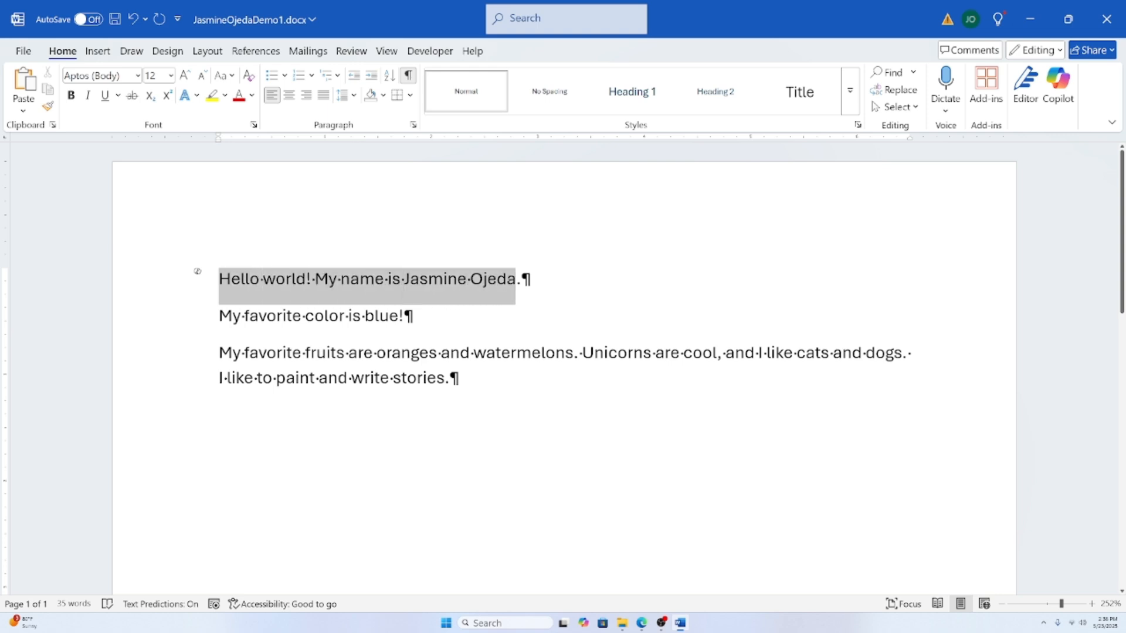
{"action": "key", "text": "shift+Right"}
{"action": "key", "text": "shift+Right"}
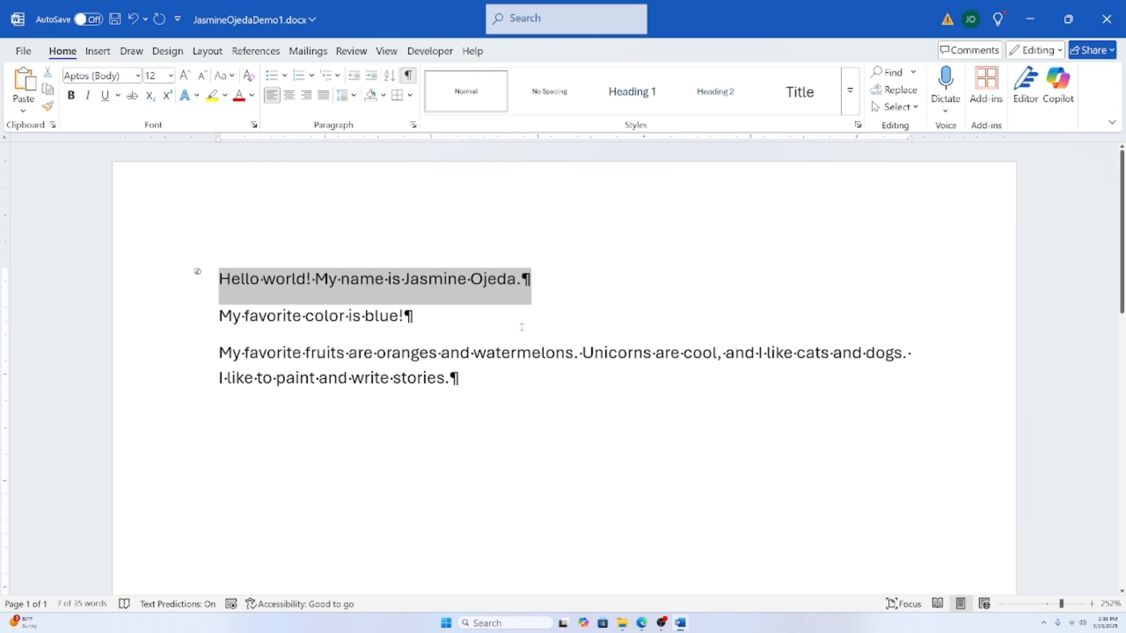
{"action": "key", "text": "Down"}
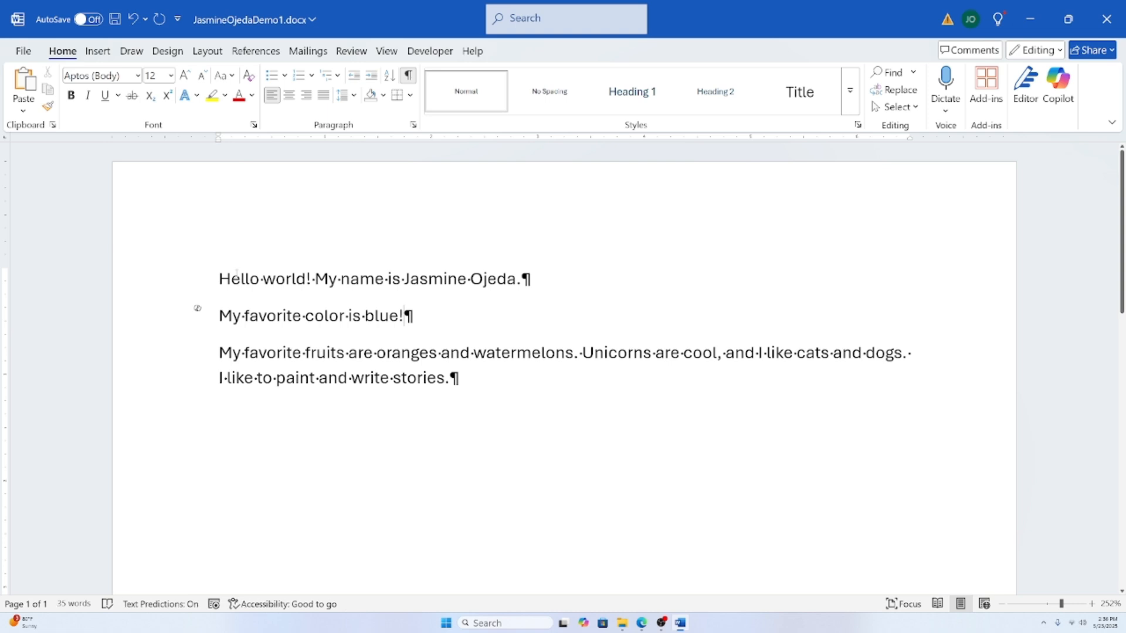
Step: Select the first two paragraphs together with their paragraph marks, and clear the selection
{"action": "left_click", "coordinate": [222, 278]}
{"action": "left_click_drag", "start_coordinate": [221, 278], "coordinate": [414, 317]}
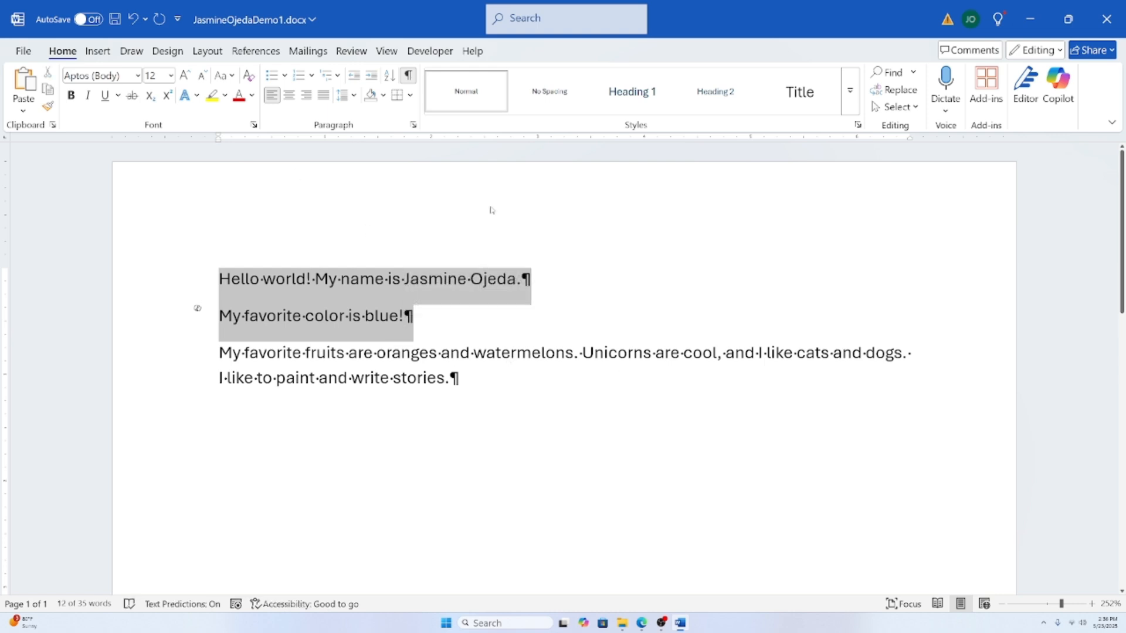
{"action": "left_click", "coordinate": [500, 326]}
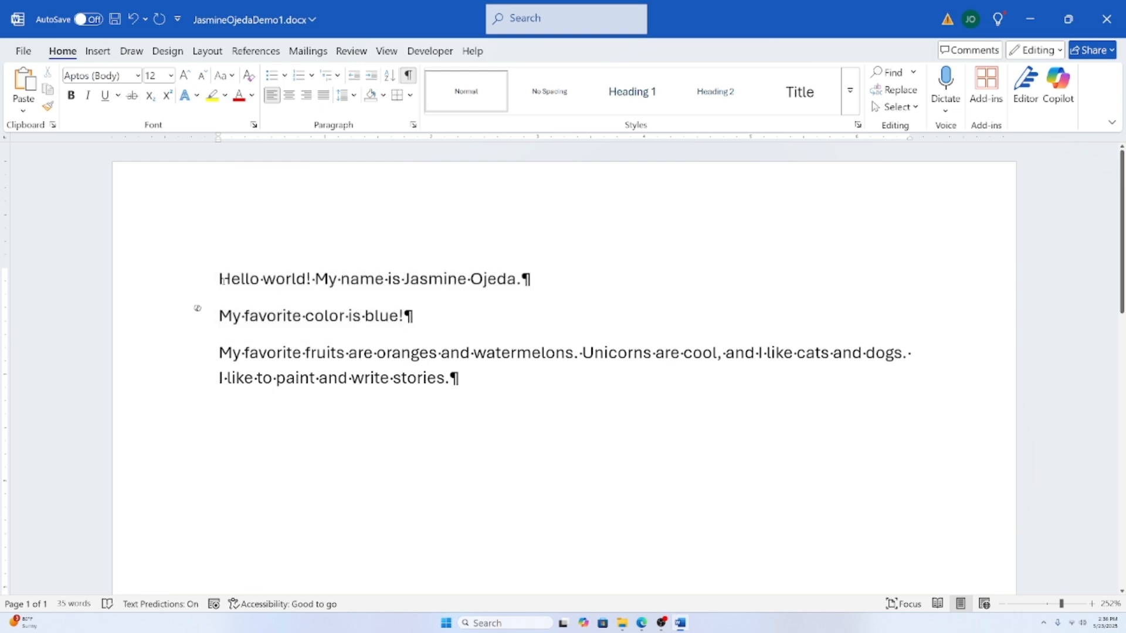
Step: Select single words in the first paragraph, including the first name twice, and the whole paragraph with its mark
{"action": "left_click_drag", "start_coordinate": [219, 279], "coordinate": [250, 282]}
{"action": "left_click", "coordinate": [423, 321]}
{"action": "double_click", "coordinate": [431, 278]}
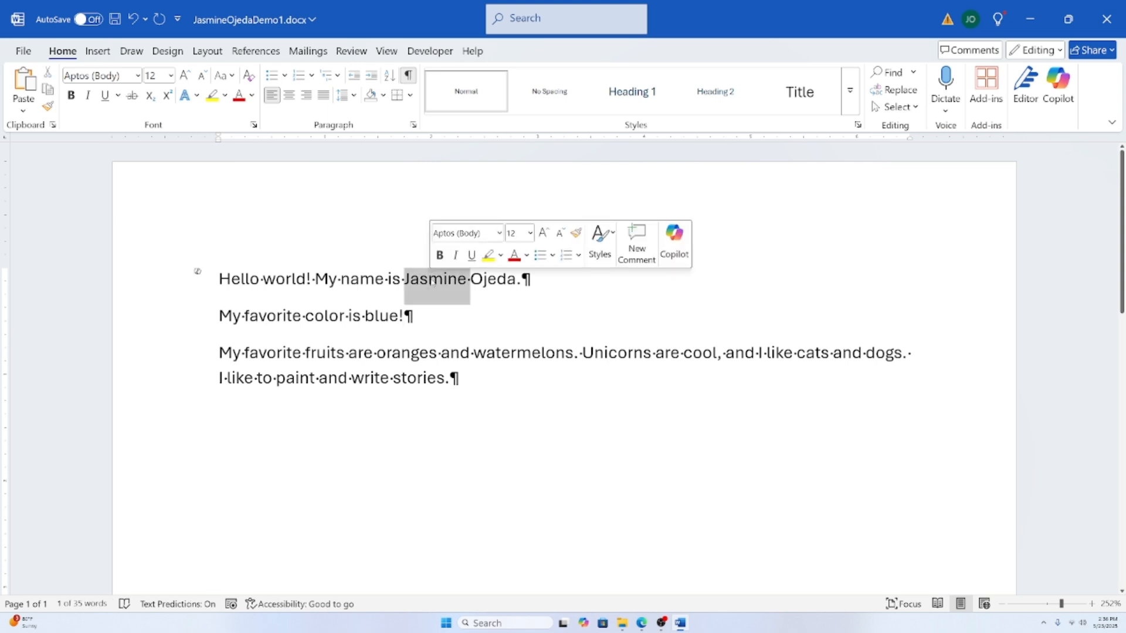
{"action": "left_click", "coordinate": [434, 281]}
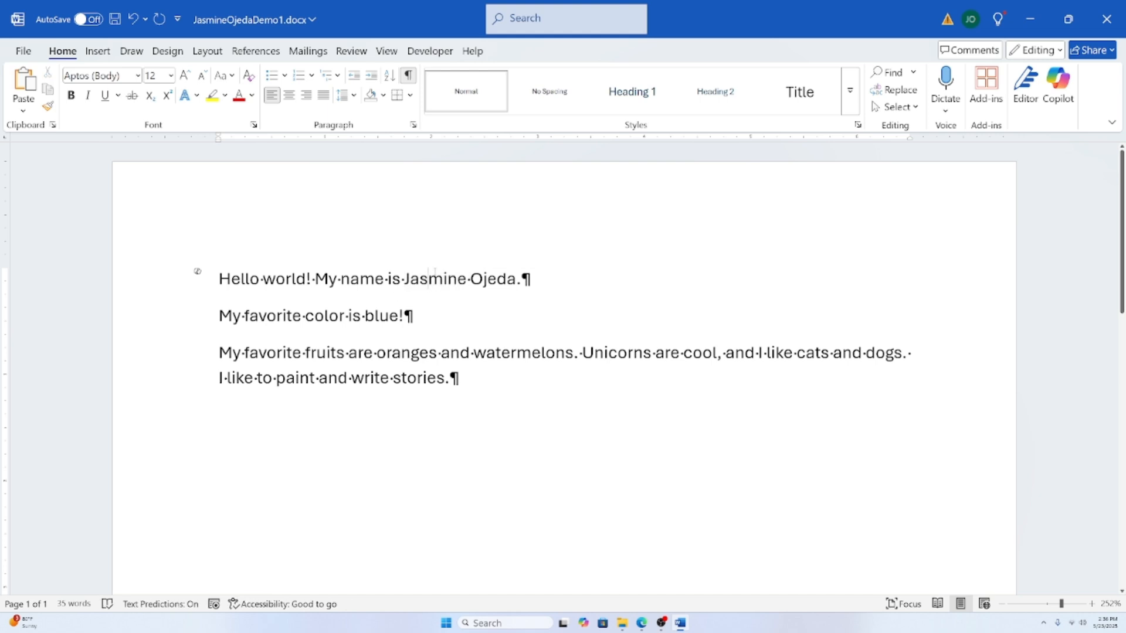
{"action": "double_click", "coordinate": [435, 278]}
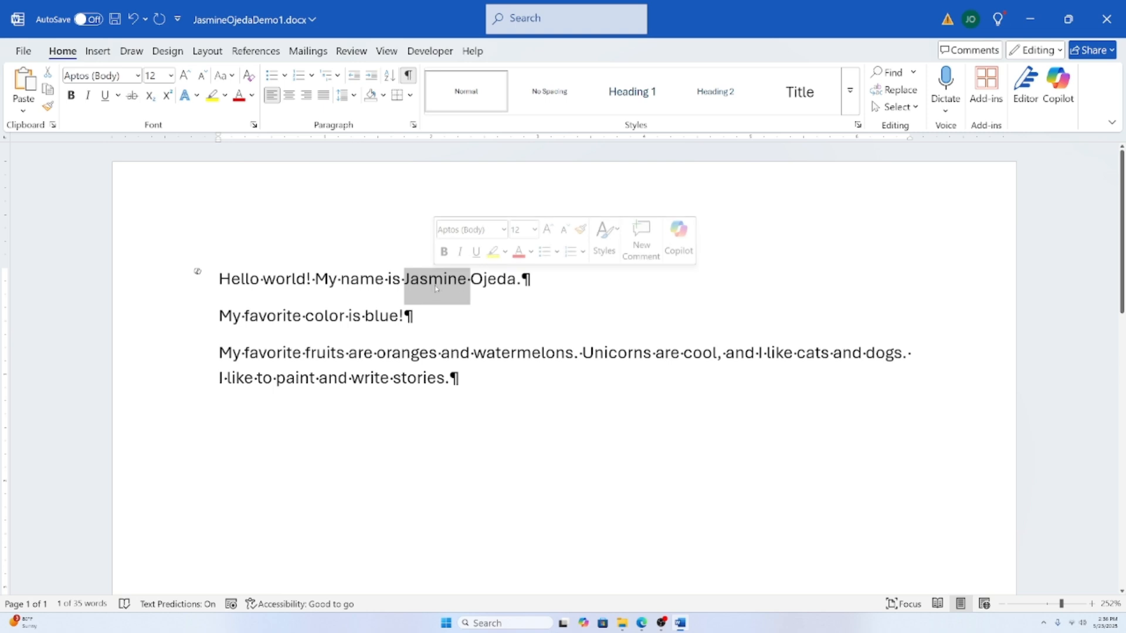
{"action": "left_click", "coordinate": [431, 280]}
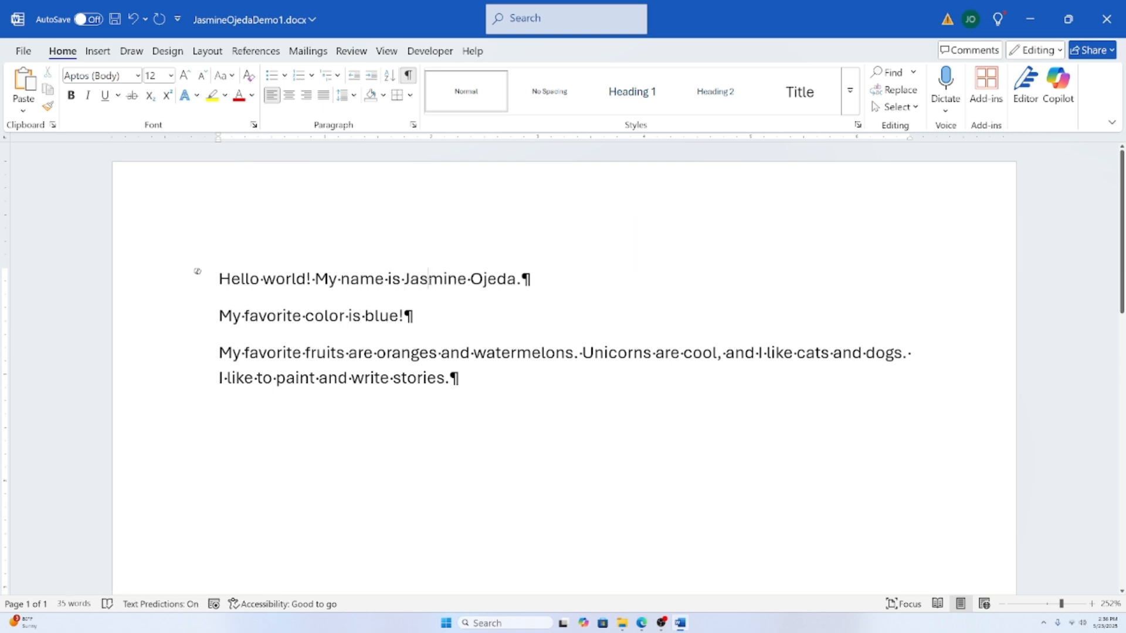
{"action": "triple_click", "coordinate": [429, 278]}
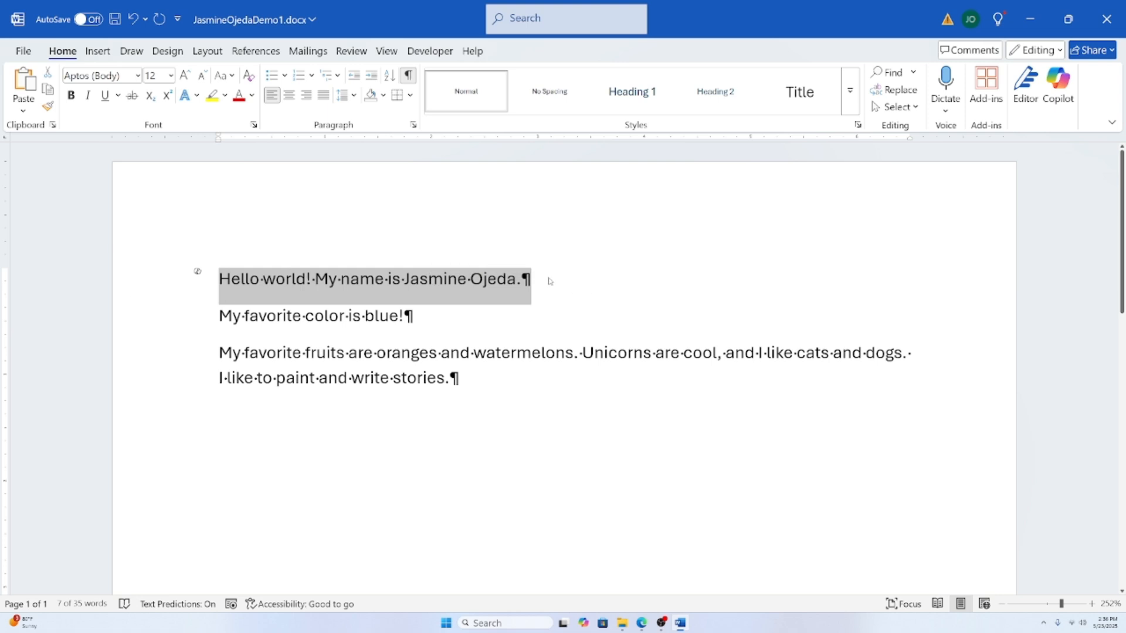
Step: Select the word "and" after "oranges", select the whole third paragraph, and clear the selection
{"action": "double_click", "coordinate": [460, 353]}
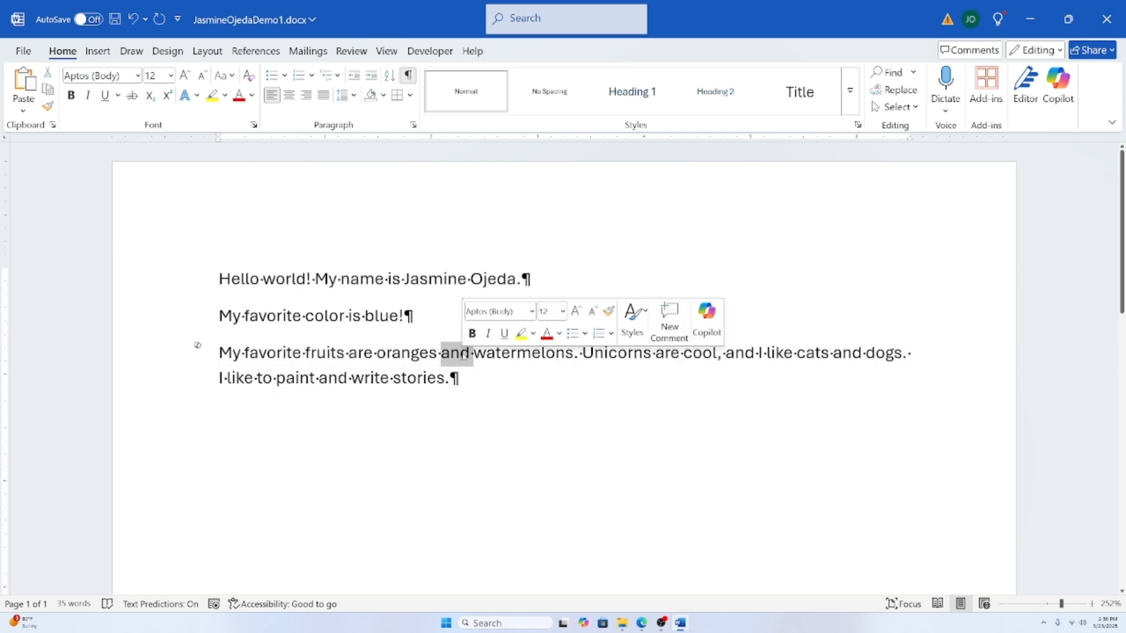
{"action": "left_click", "coordinate": [460, 354]}
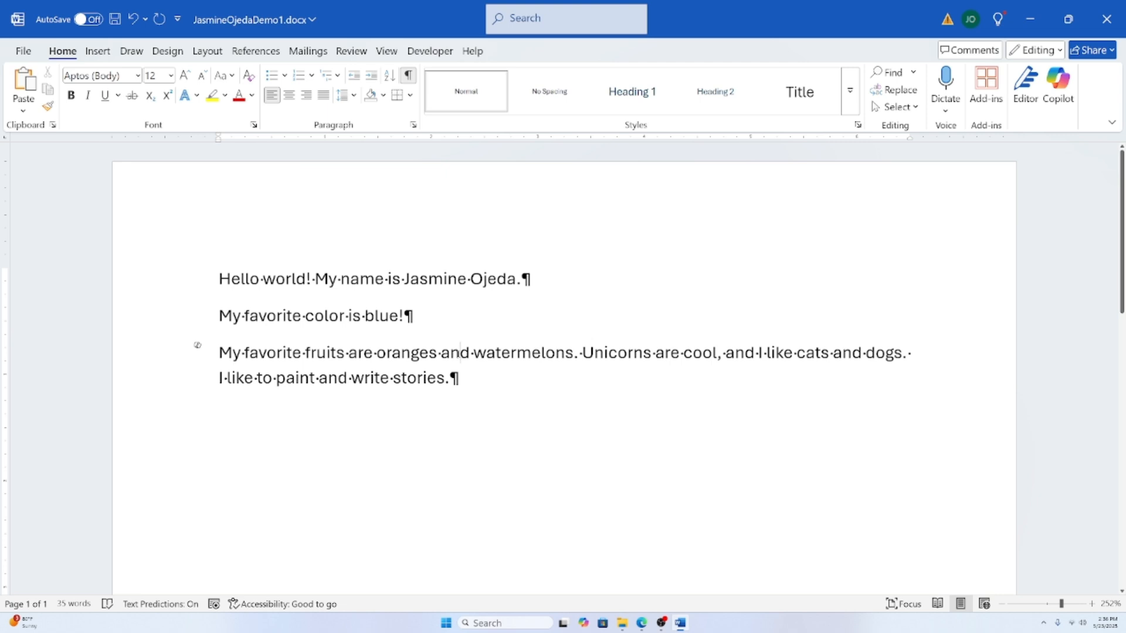
{"action": "double_click", "coordinate": [460, 353]}
{"action": "left_click", "coordinate": [460, 354]}
{"action": "triple_click", "coordinate": [460, 353]}
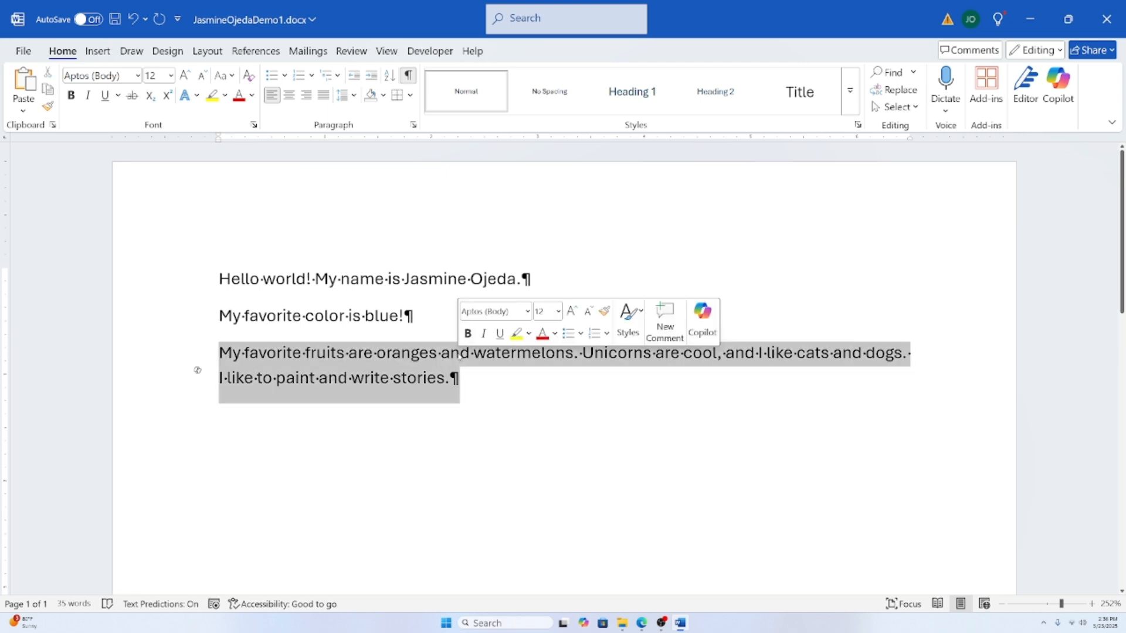
{"action": "left_click", "coordinate": [494, 402]}
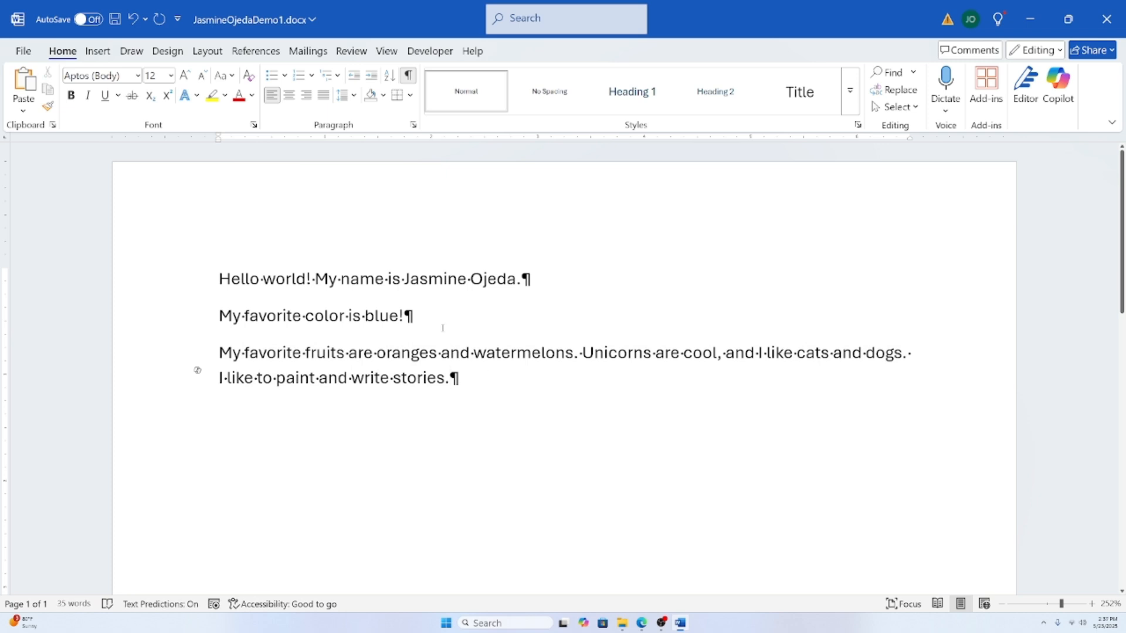
Step: Select the whole second paragraph and the space after "Hello world!" in the first paragraph, and clear the selection
{"action": "left_click", "coordinate": [468, 314]}
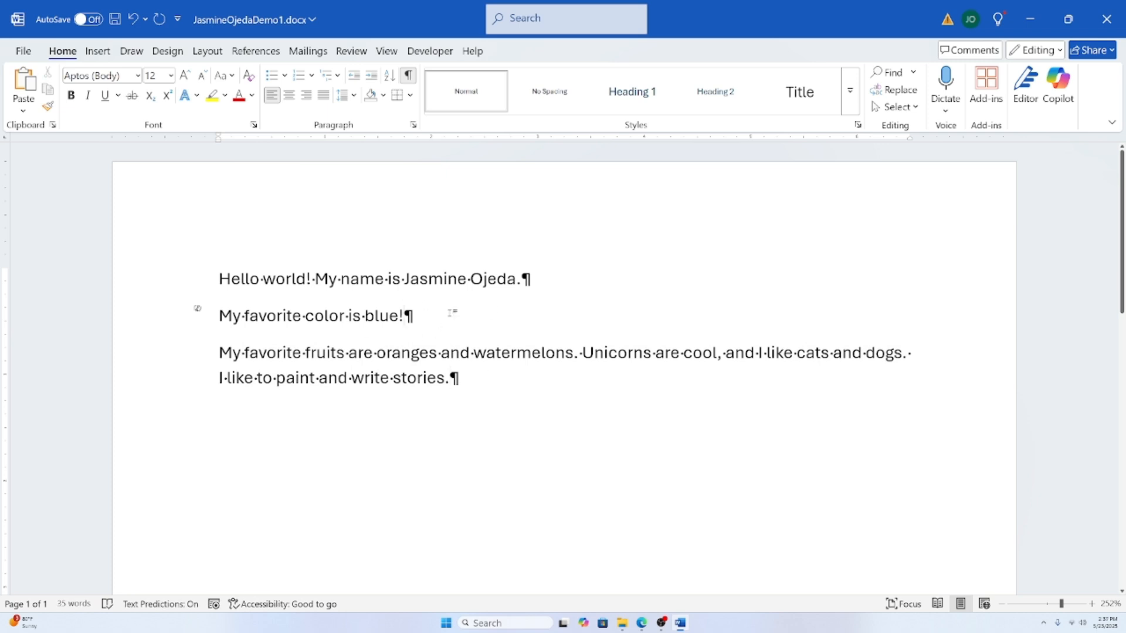
{"action": "triple_click", "coordinate": [418, 317]}
{"action": "left_click", "coordinate": [494, 324]}
{"action": "left_click", "coordinate": [313, 279]}
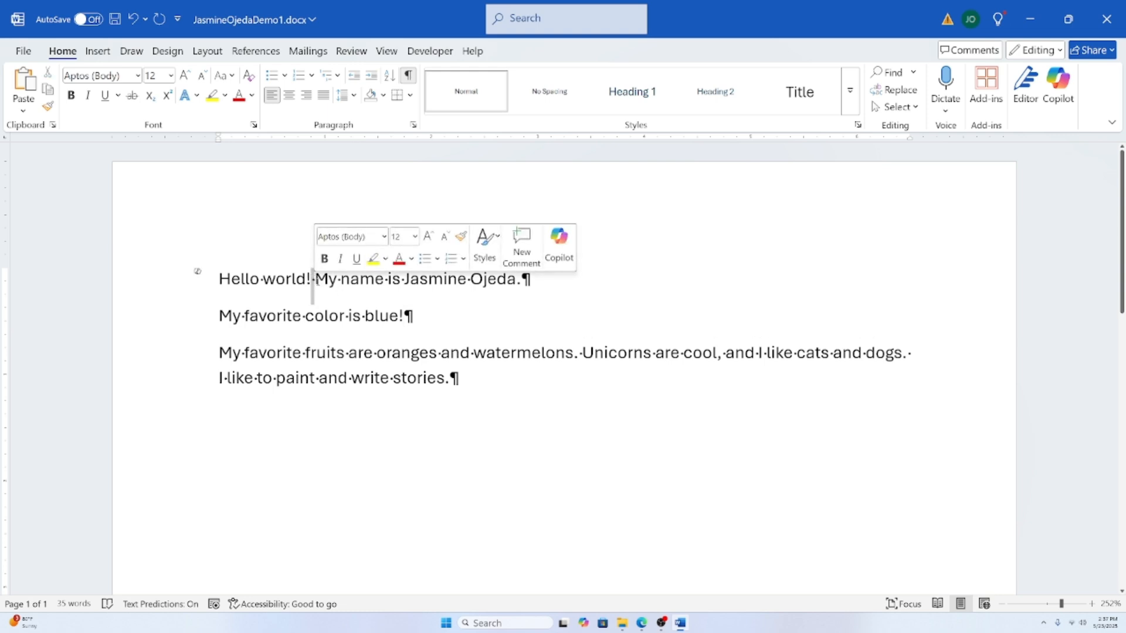
{"action": "left_click", "coordinate": [447, 317]}
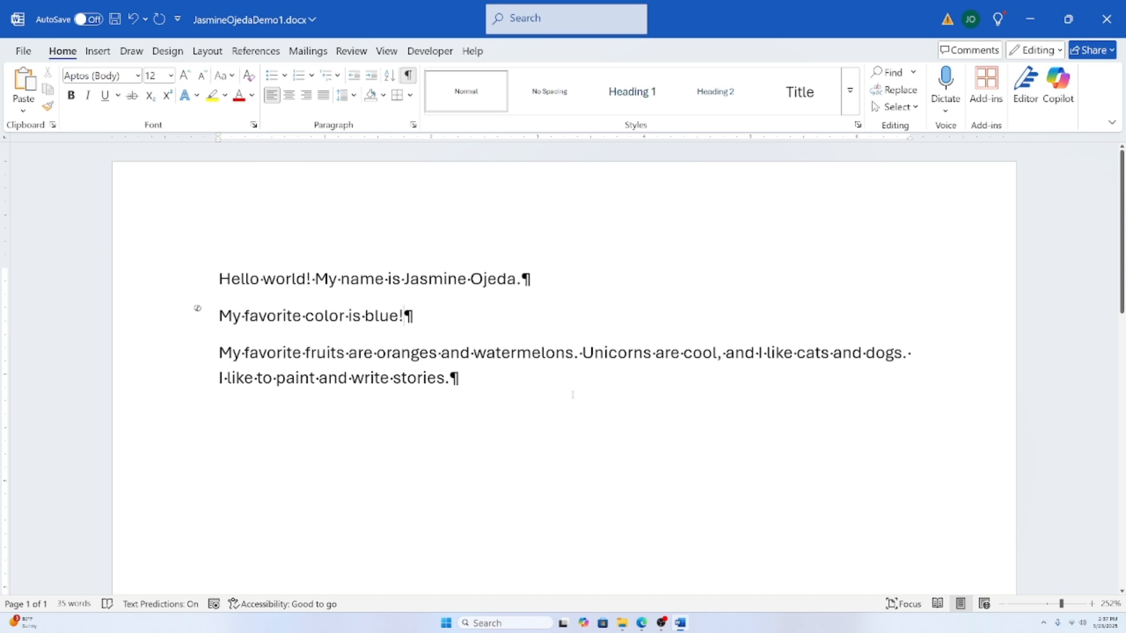
Step: Add a new paragraph below the third one, select the third paragraph's mark, and fill the new paragraph with a row of spaces
{"action": "left_click", "coordinate": [559, 406]}
{"action": "key", "text": "Return"}
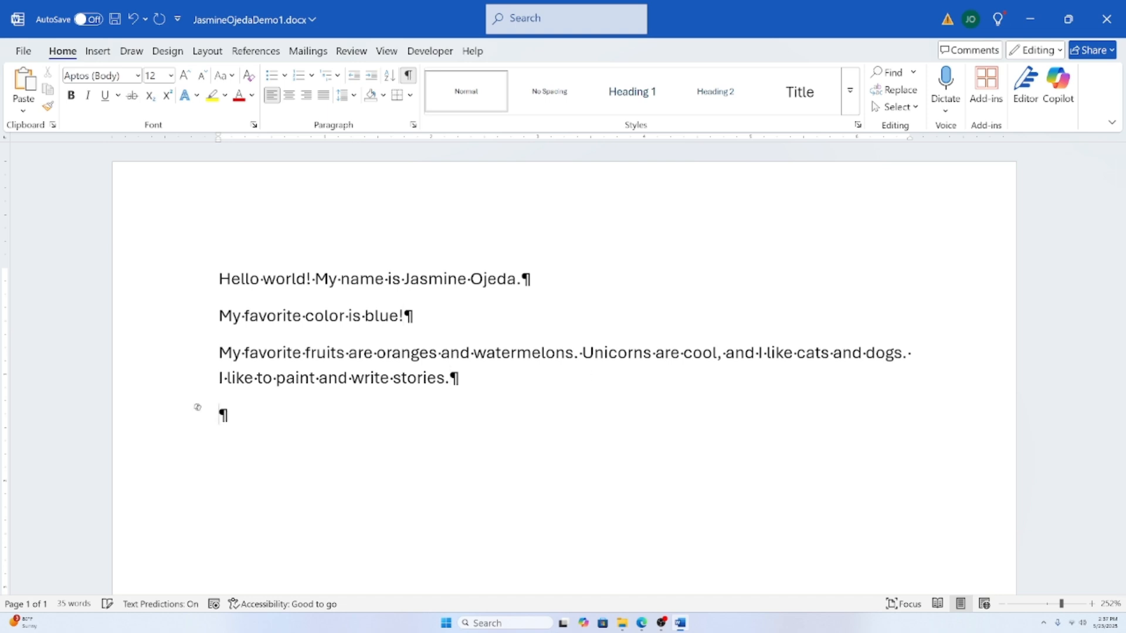
{"action": "double_click", "coordinate": [455, 382]}
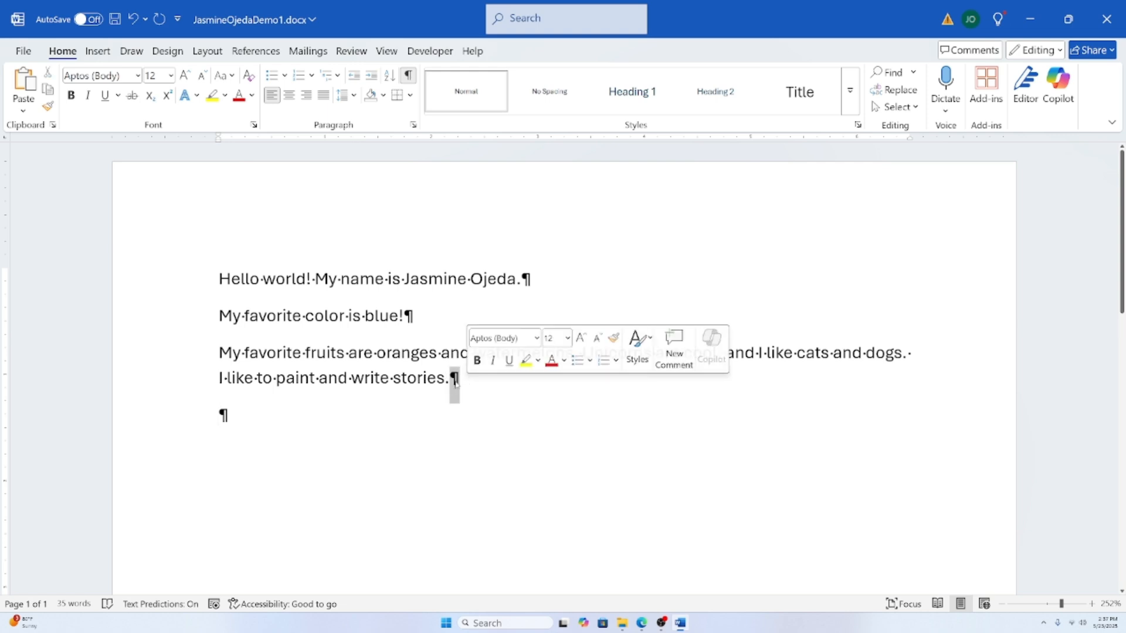
{"action": "left_click", "coordinate": [299, 422]}
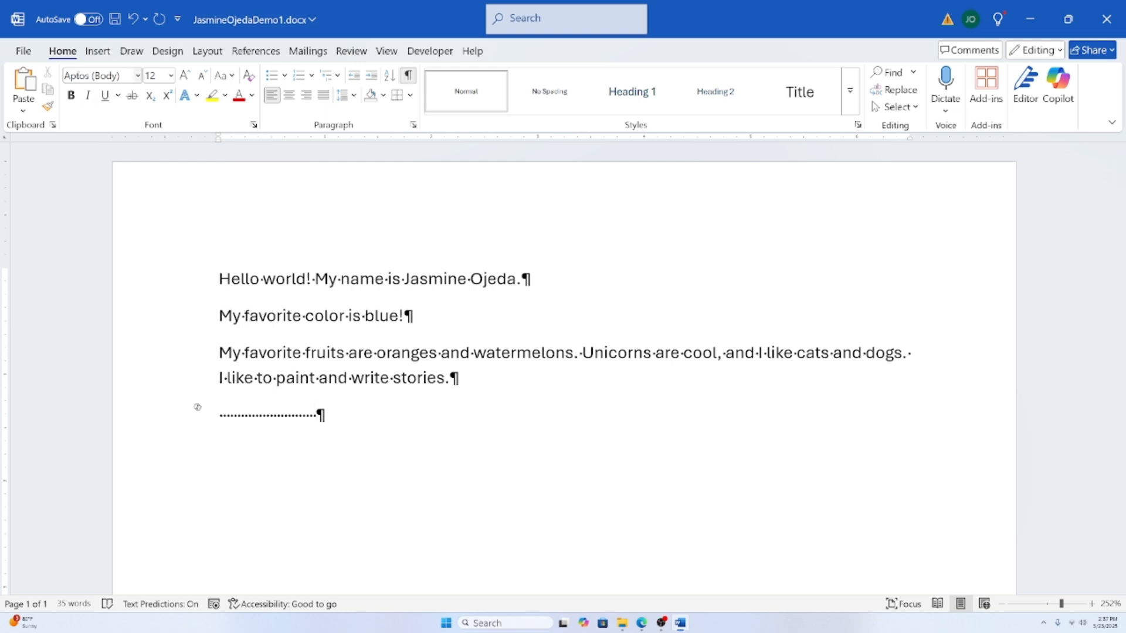
Step: Hide and redisplay the formatting symbols, and select the paragraph marks ending the first and second paragraphs
{"action": "left_click", "coordinate": [409, 76]}
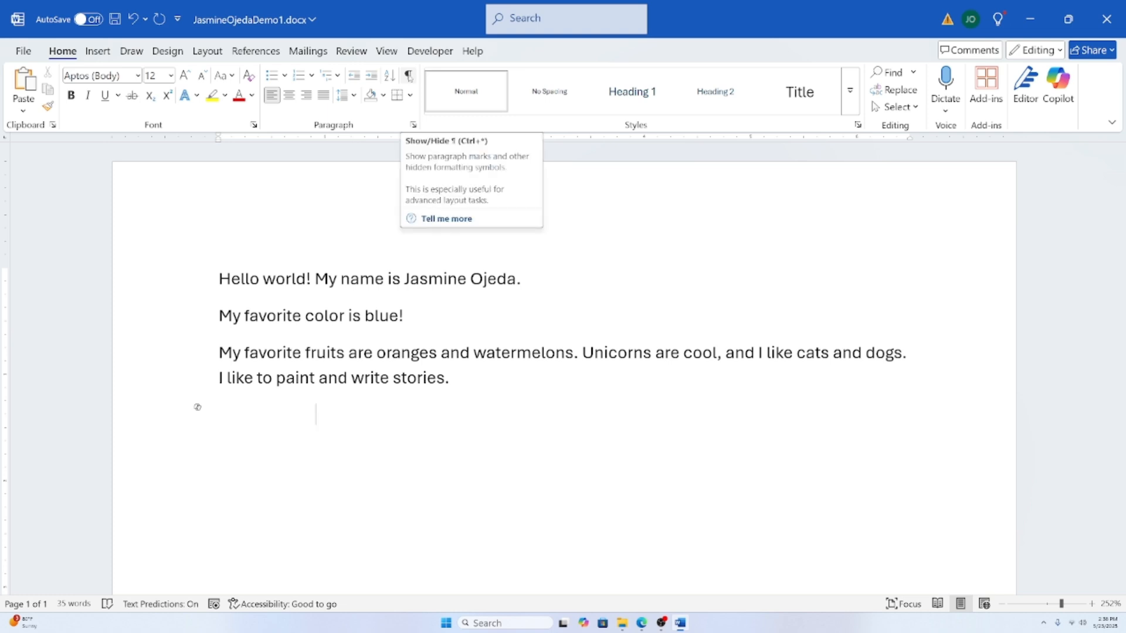
{"action": "left_click", "coordinate": [408, 75]}
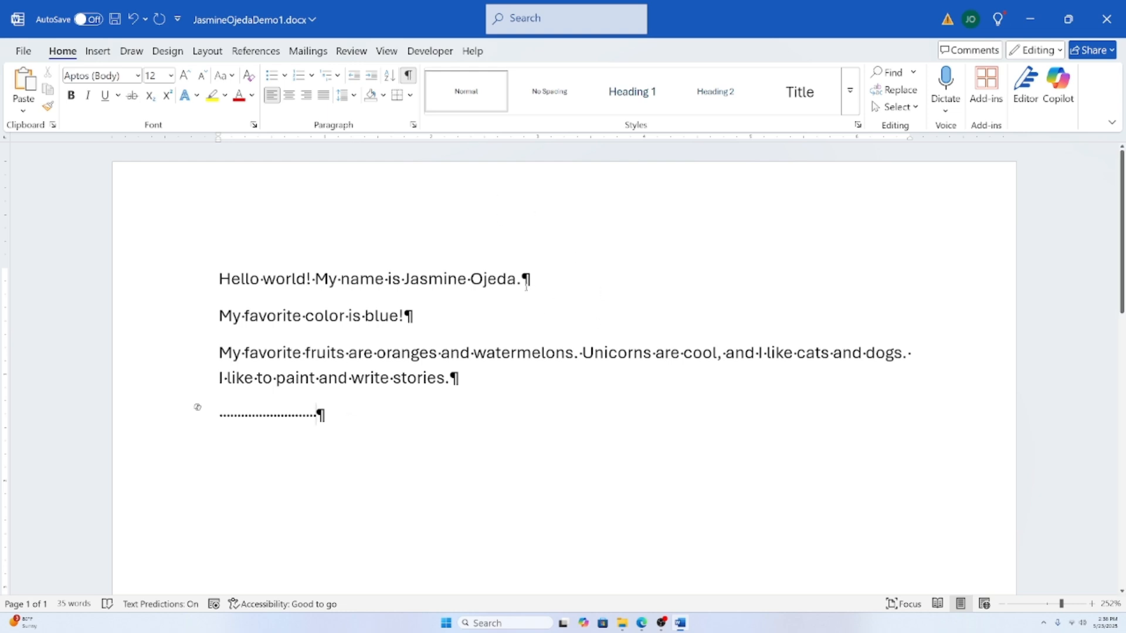
{"action": "left_click_drag", "start_coordinate": [527, 285], "coordinate": [533, 286]}
{"action": "left_click", "coordinate": [496, 317]}
{"action": "left_click_drag", "start_coordinate": [405, 313], "coordinate": [411, 314]}
{"action": "left_click", "coordinate": [362, 434]}
Step: Delete the row of spaces and the extra paragraph below the third paragraph
{"action": "left_click_drag", "start_coordinate": [323, 421], "coordinate": [218, 436]}
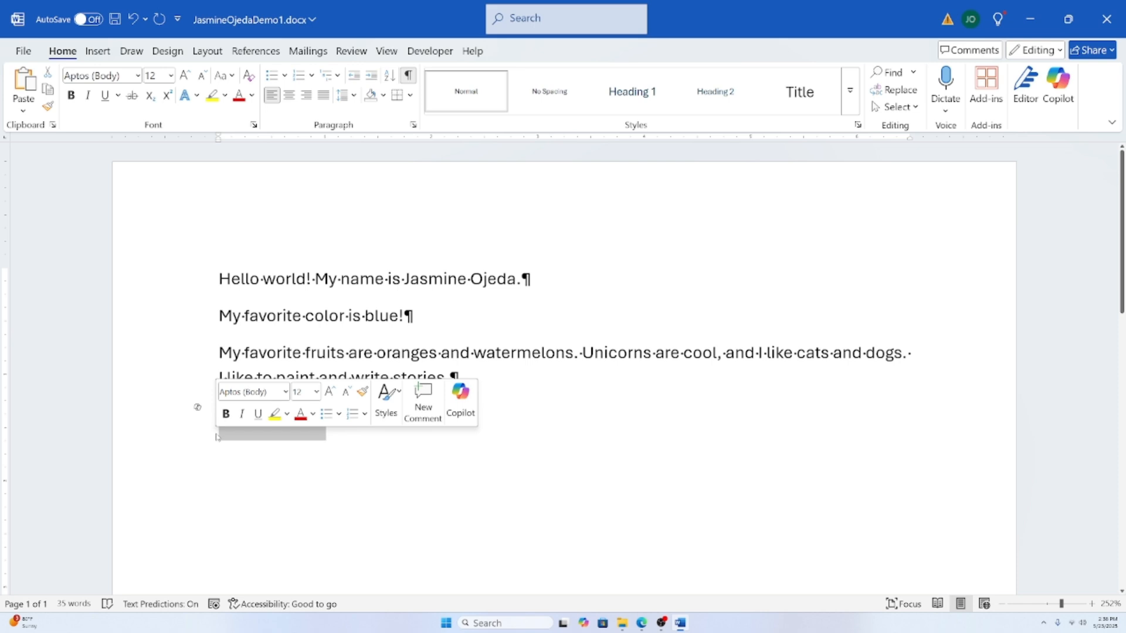
{"action": "key", "text": "BackSpace"}
{"action": "key", "text": "BackSpace"}
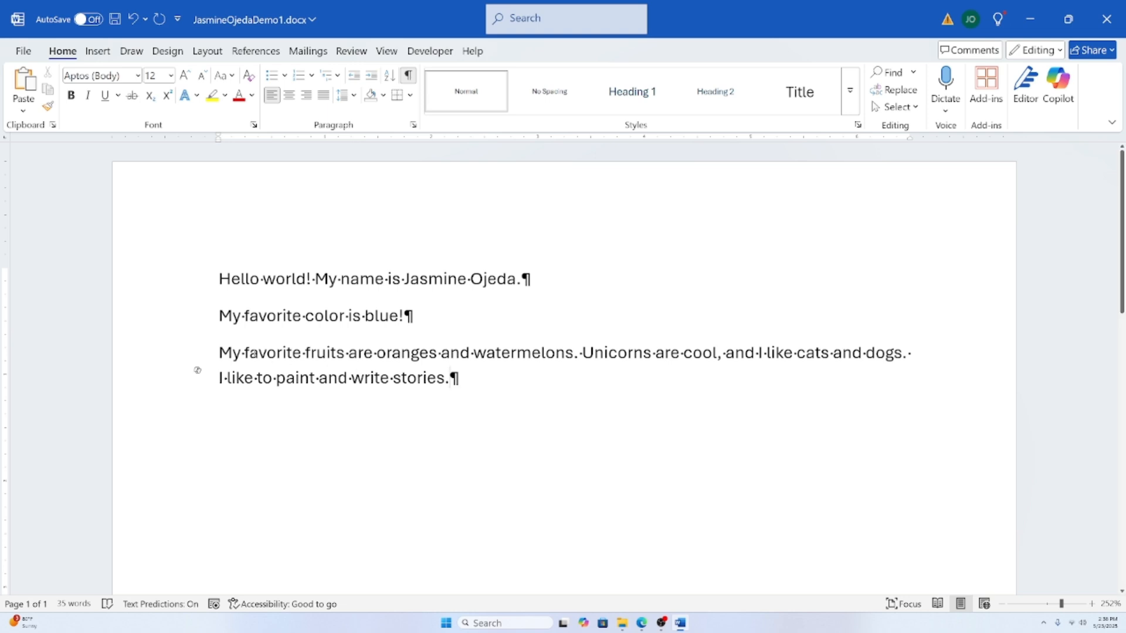
Step: Replace the paragraph break after the favorite color sentence with a line break, and end that sentence with a period
{"action": "left_click", "coordinate": [220, 353]}
{"action": "key", "text": "BackSpace"}
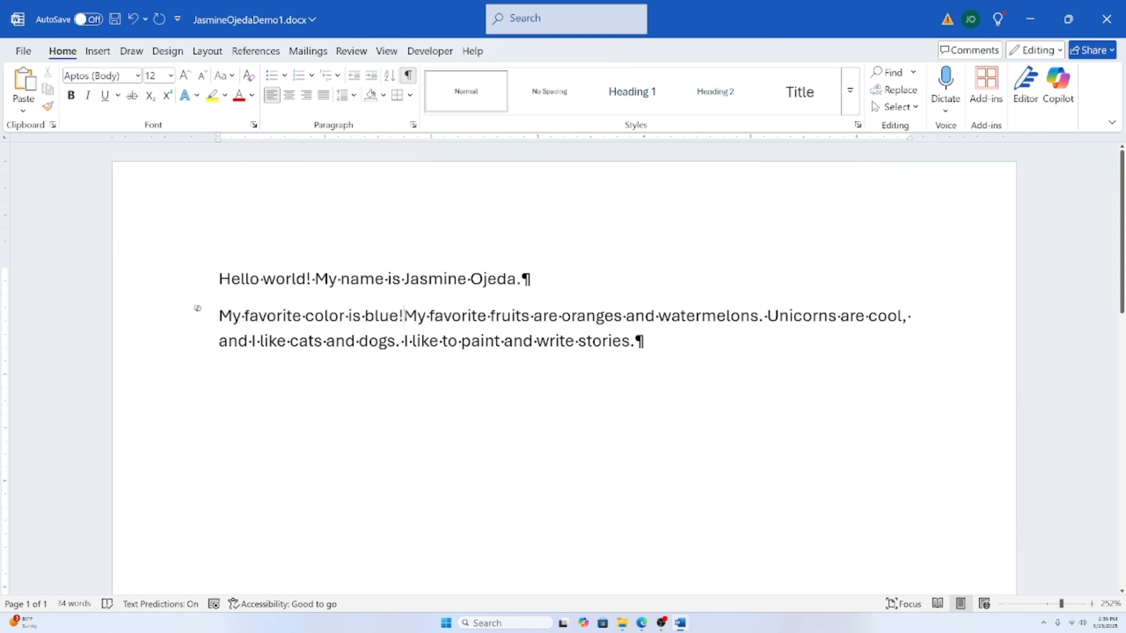
{"action": "key", "text": "BackSpace"}
{"action": "type", "text": "."}
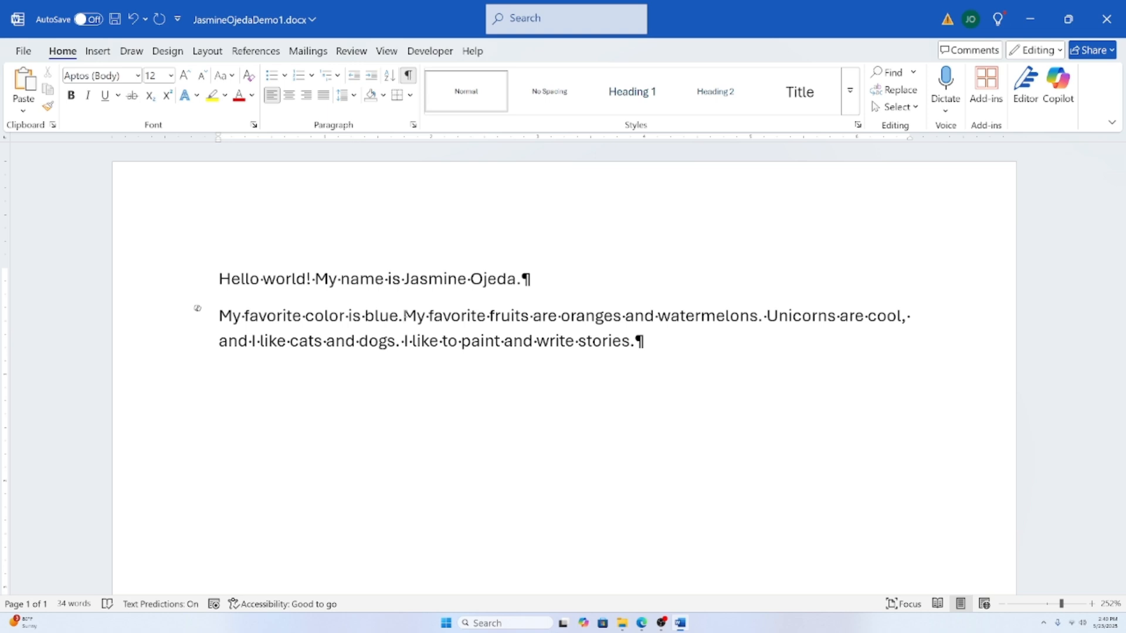
{"action": "key", "text": "shift+Return"}
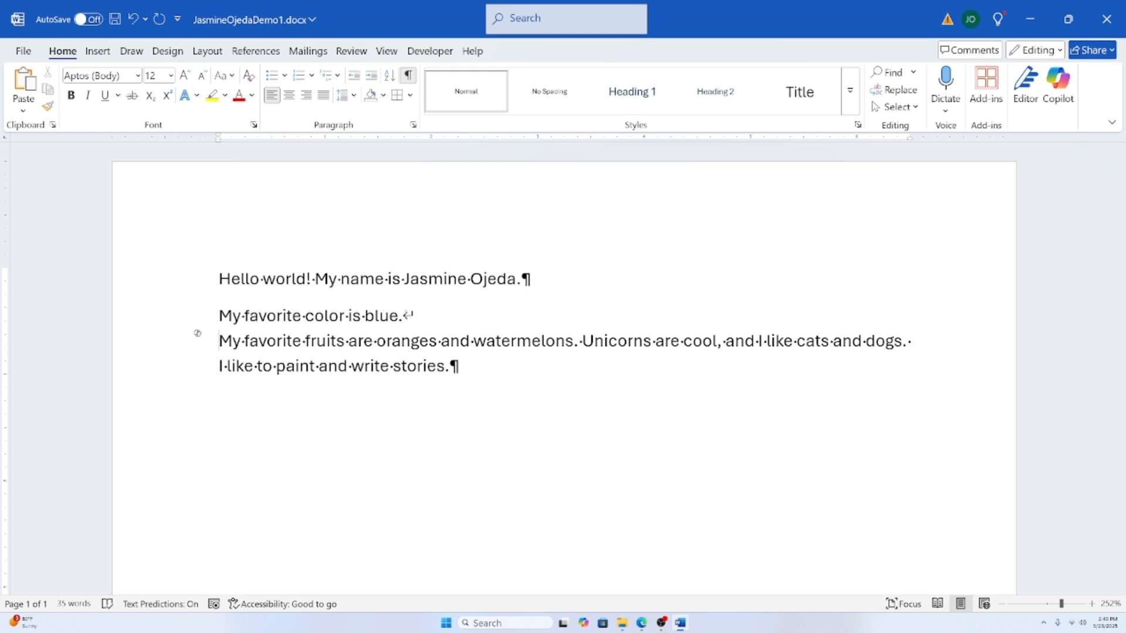
Step: Select the line break symbol after "blue." and the text on the lines below it, and clear the selection
{"action": "left_click_drag", "start_coordinate": [404, 317], "coordinate": [410, 318]}
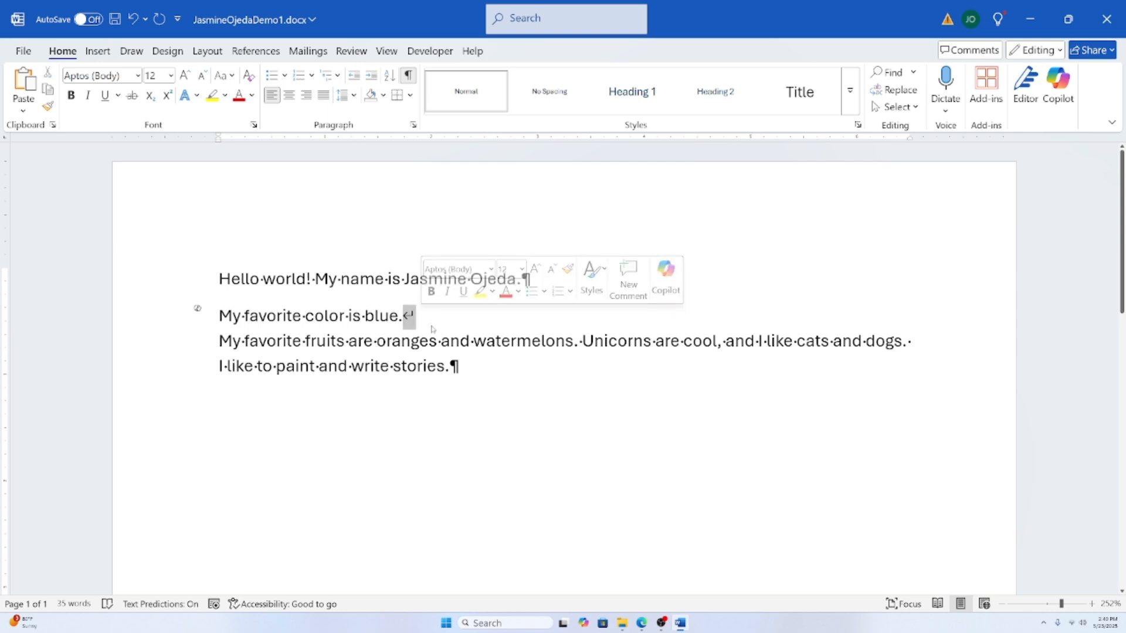
{"action": "left_click", "coordinate": [434, 330]}
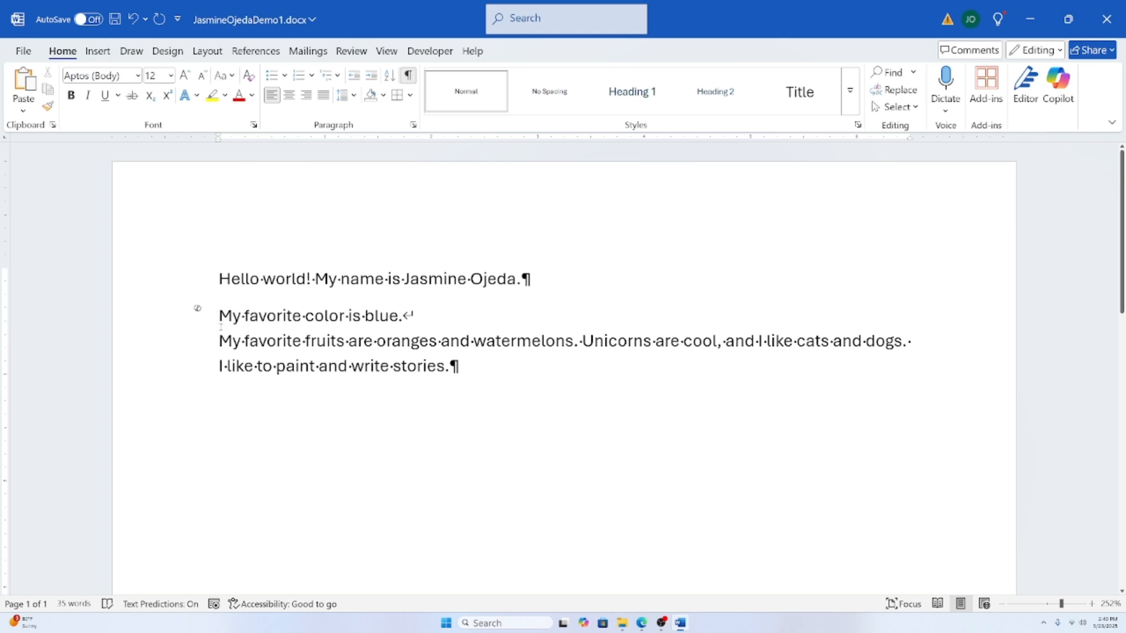
{"action": "mouse_move", "coordinate": [220, 326]}
{"action": "left_mouse_down"}
{"action": "mouse_move", "coordinate": [513, 371]}
{"action": "mouse_move", "coordinate": [224, 366]}
{"action": "mouse_move", "coordinate": [220, 340]}
{"action": "left_mouse_up"}
{"action": "left_click", "coordinate": [462, 364]}
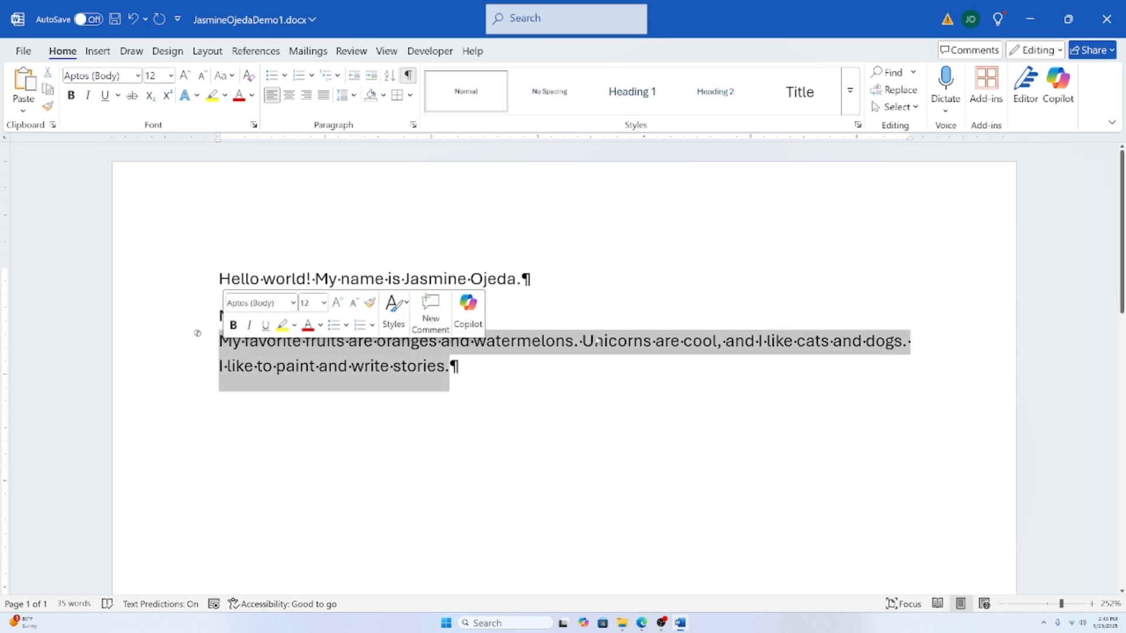
{"action": "left_click", "coordinate": [493, 373]}
{"action": "left_click", "coordinate": [440, 314]}
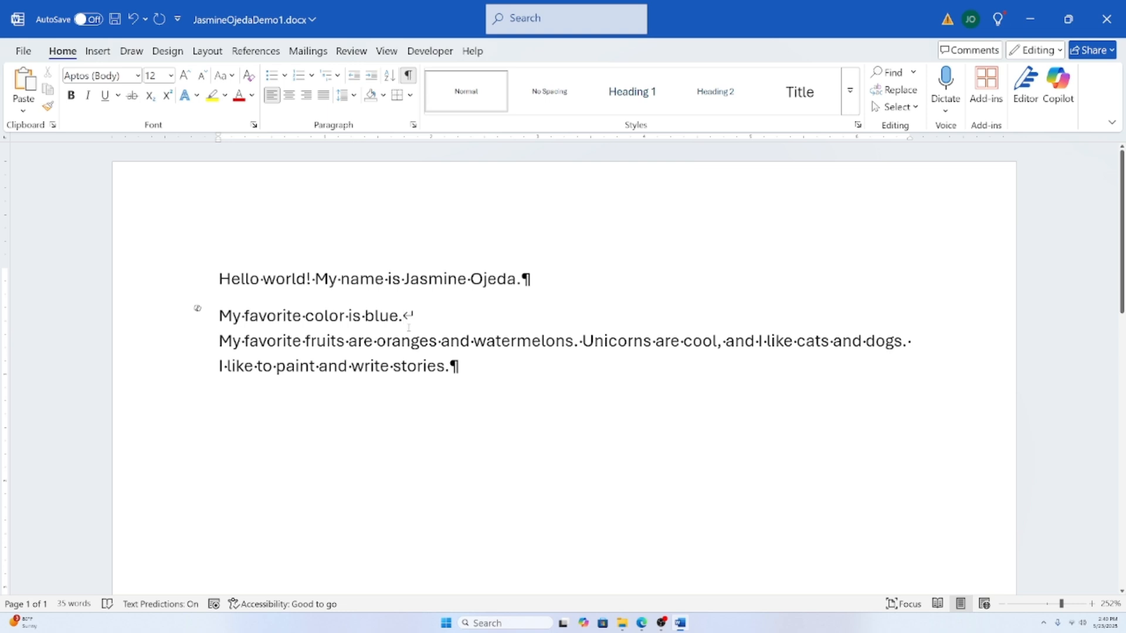
Step: Compare the line break symbol after "blue." with the first paragraph's mark by selecting each, and clear the selection
{"action": "left_click", "coordinate": [492, 376]}
{"action": "left_click_drag", "start_coordinate": [403, 317], "coordinate": [416, 318]}
{"action": "left_click", "coordinate": [500, 372]}
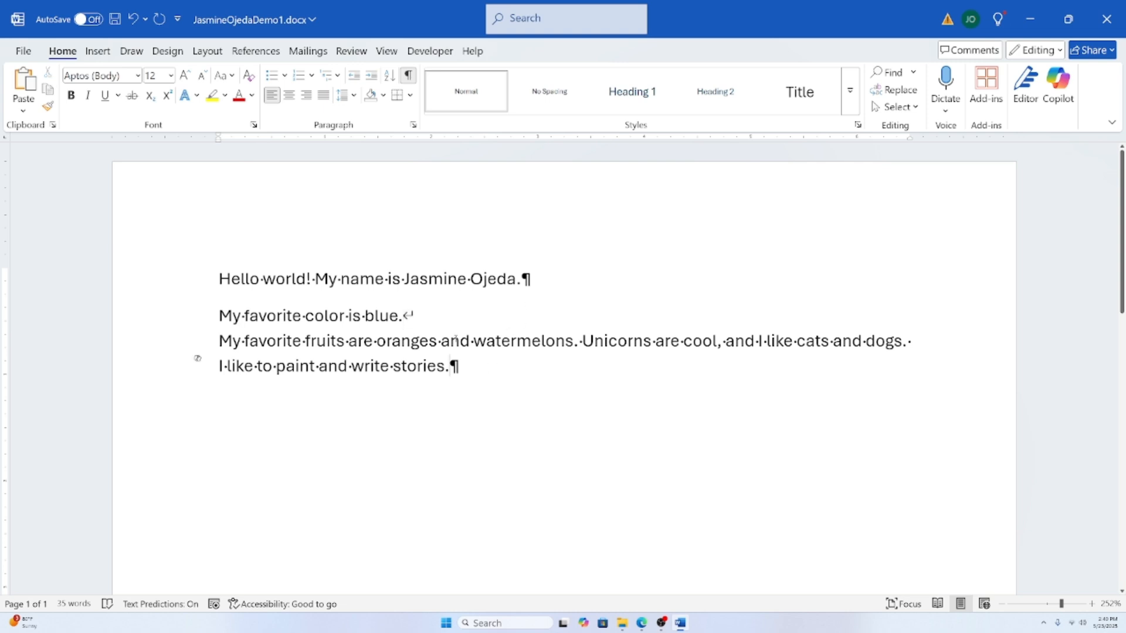
{"action": "left_click", "coordinate": [223, 342]}
{"action": "double_click", "coordinate": [526, 281]}
{"action": "left_click", "coordinate": [501, 360]}
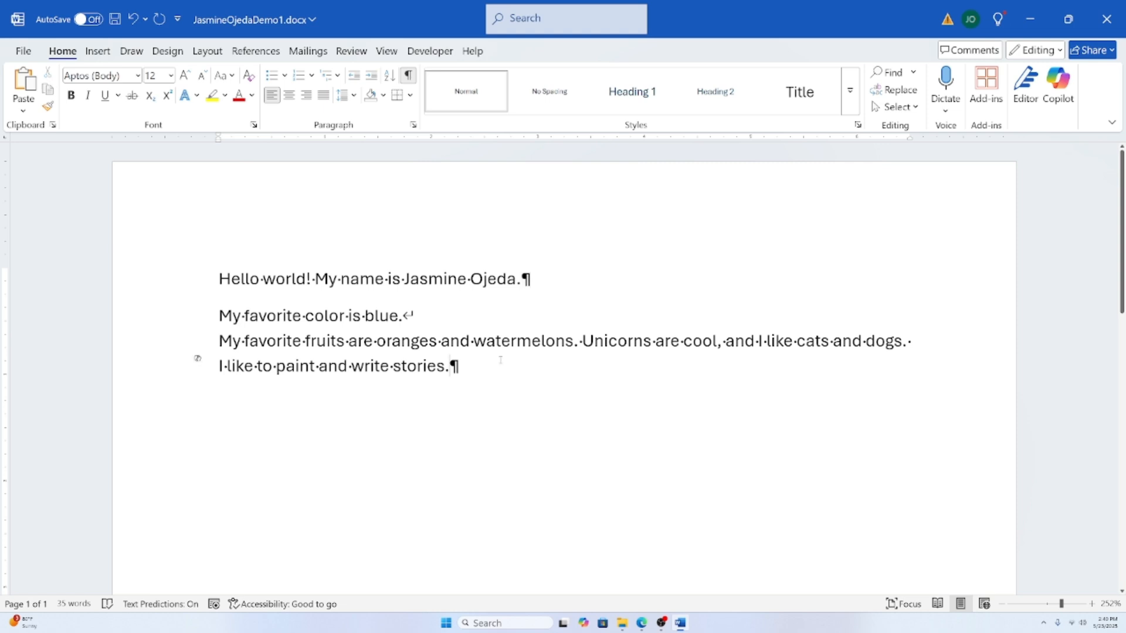
Step: Replace the line break after "blue." with a paragraph break and select the new paragraph mark
{"action": "left_click", "coordinate": [423, 317]}
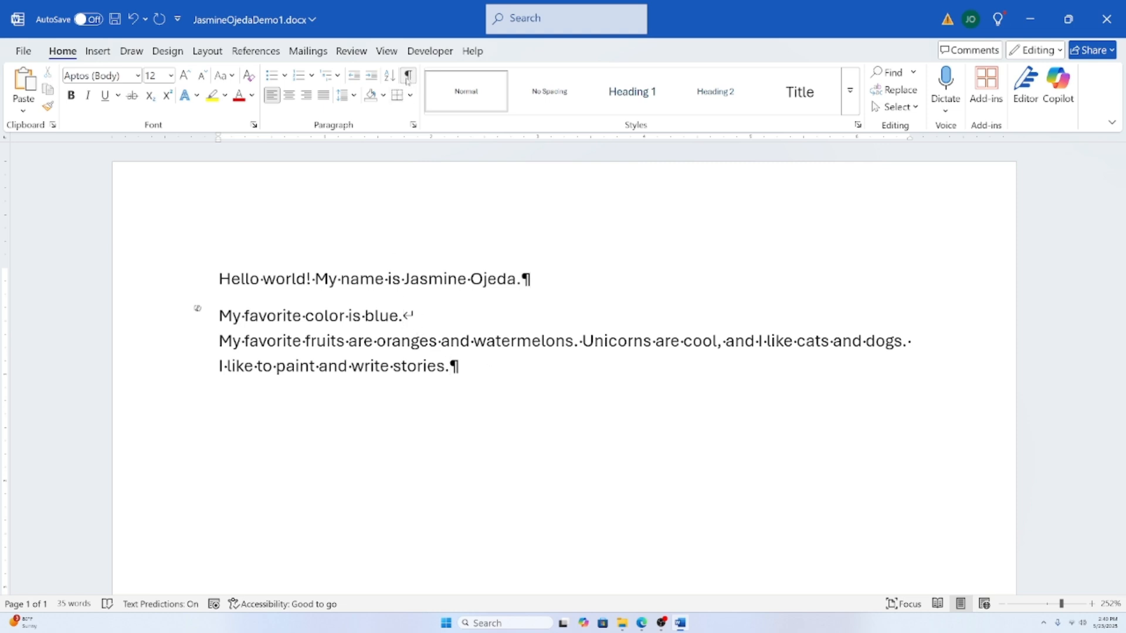
{"action": "key", "text": "Delete"}
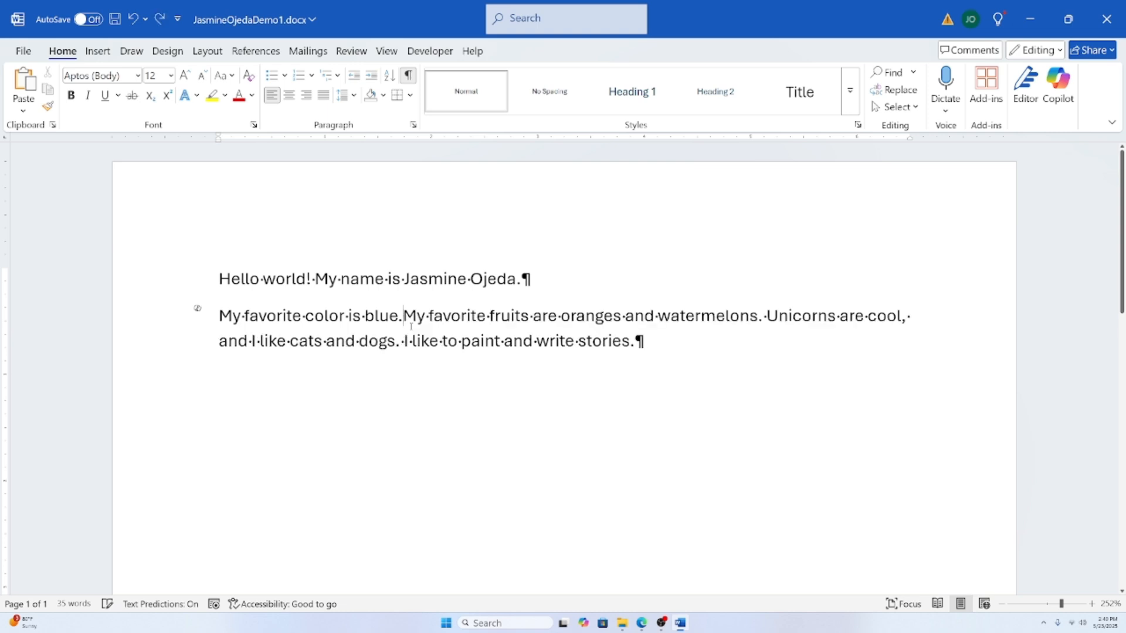
{"action": "key", "text": "Return"}
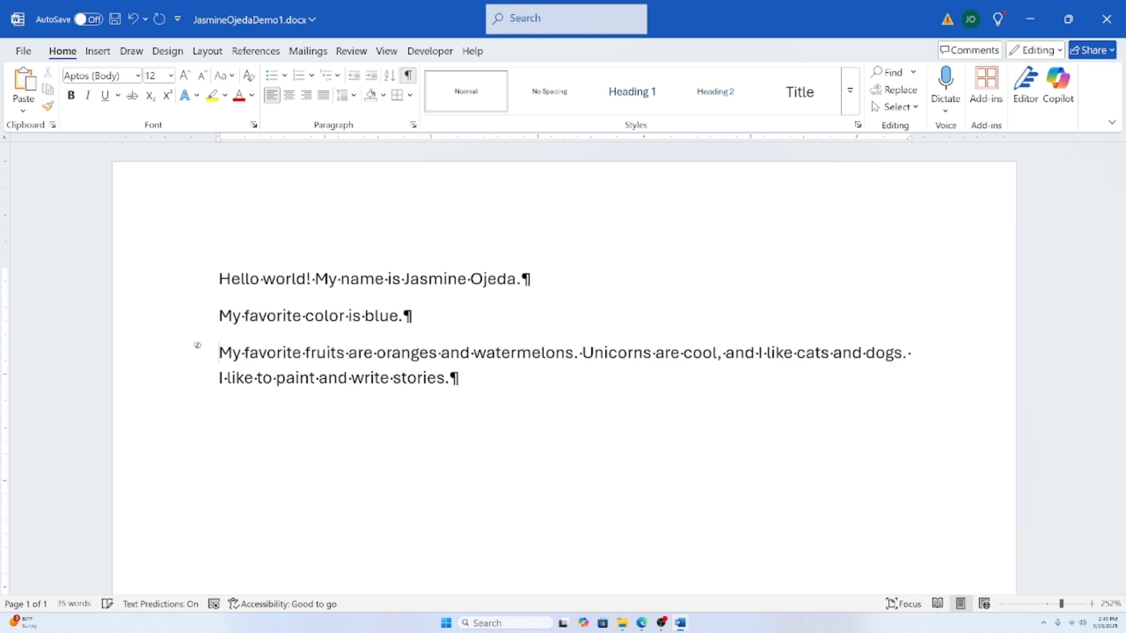
{"action": "key", "text": "shift+Right"}
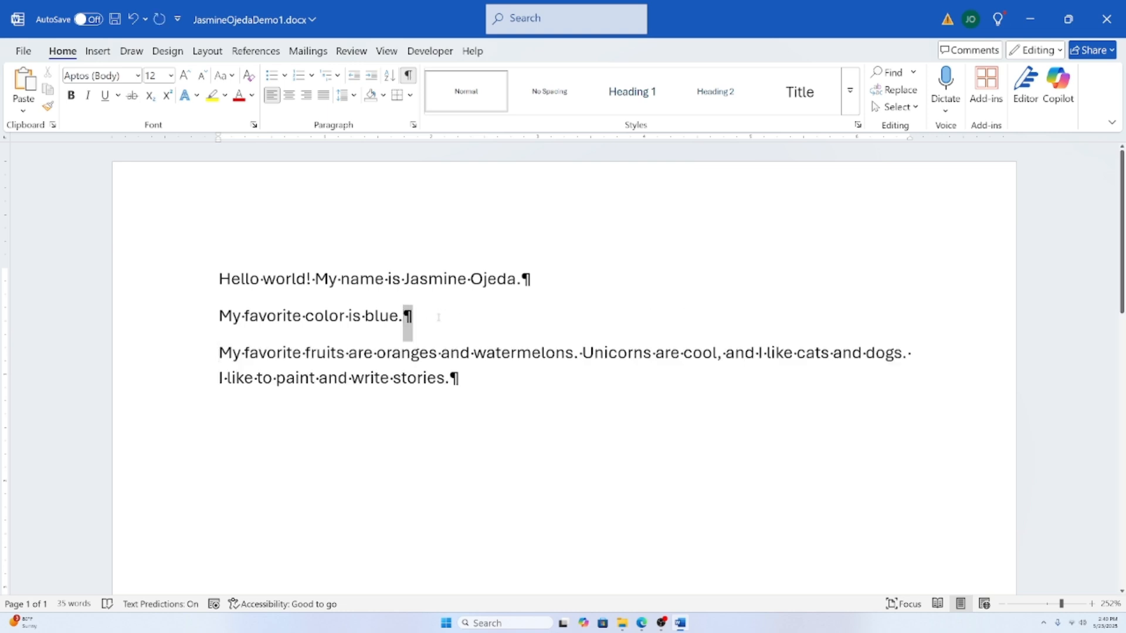
{"action": "left_click", "coordinate": [214, 352]}
{"action": "key", "text": "Up"}
{"action": "key", "text": "BackSpace"}
Step: Select the first paragraph's mark, and replace the break between the first and second paragraphs with a line break
{"action": "left_click_drag", "start_coordinate": [521, 277], "coordinate": [532, 278]}
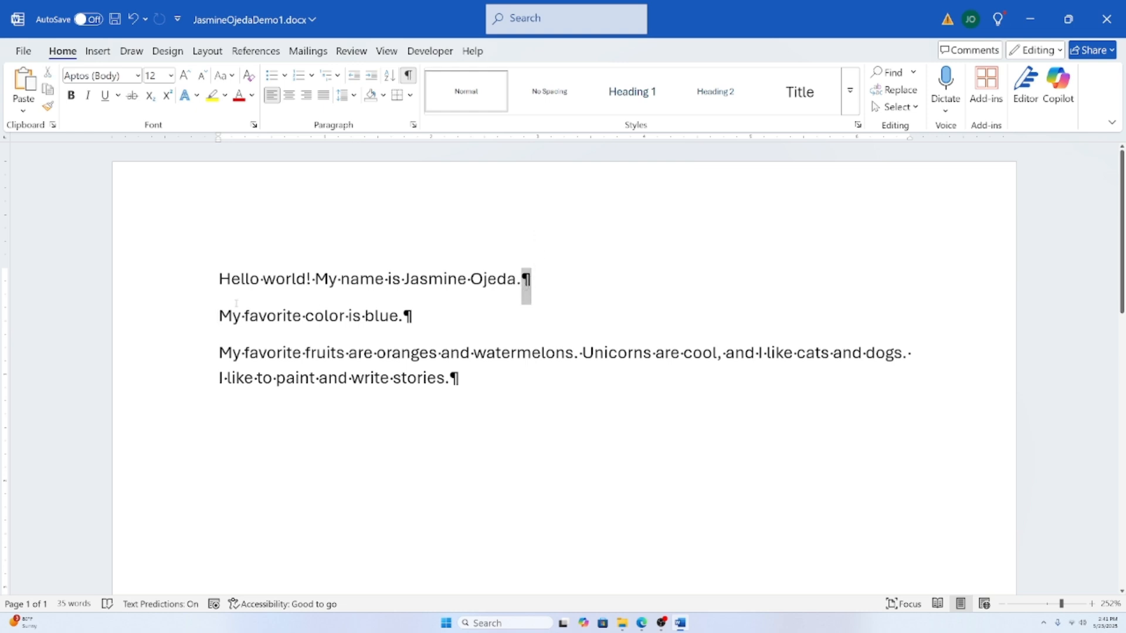
{"action": "left_click", "coordinate": [220, 317]}
{"action": "double_click", "coordinate": [527, 280]}
{"action": "left_click", "coordinate": [220, 316]}
{"action": "key", "text": "BackSpace"}
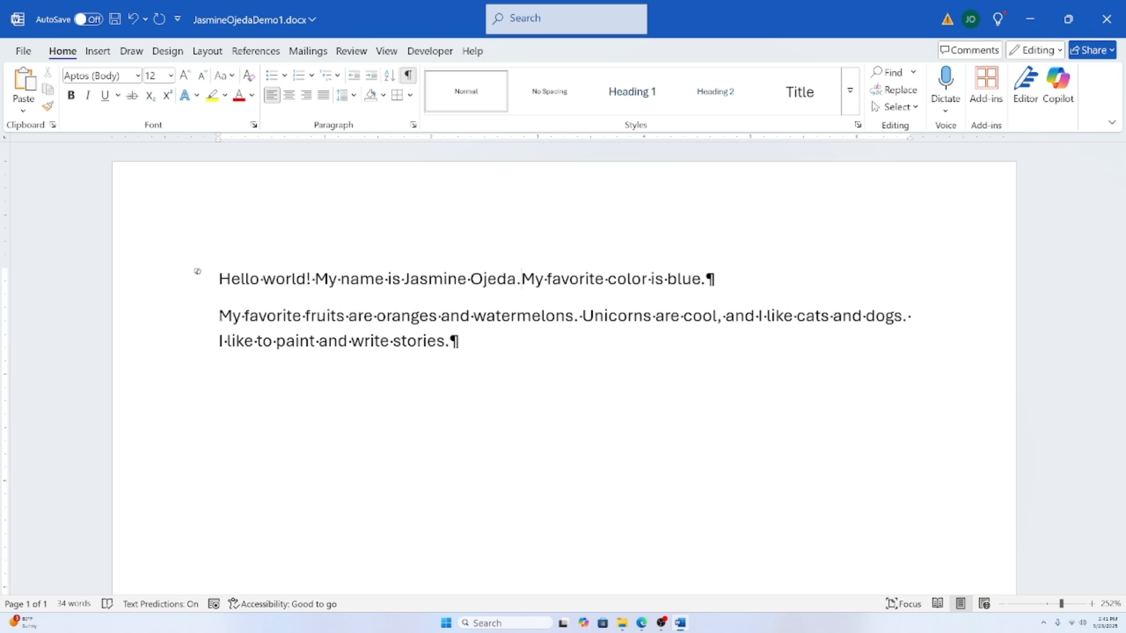
{"action": "key", "text": "shift+Return"}
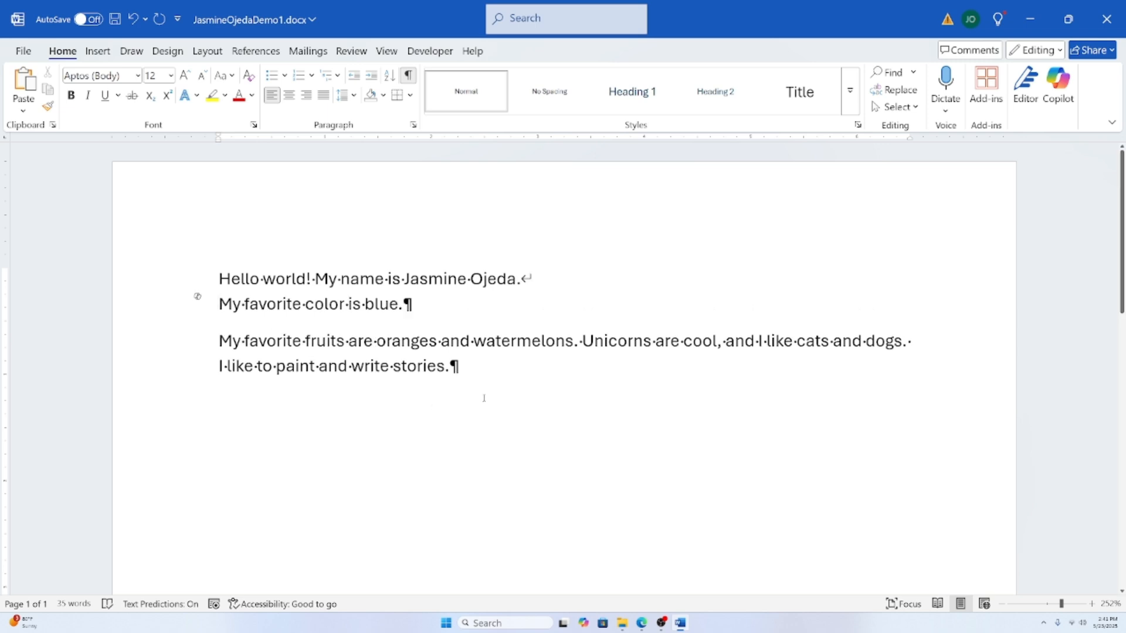
Step: Try a tab indent at the start of the paragraph beginning "My favorite fruits", and undo it
{"action": "left_click", "coordinate": [499, 380]}
{"action": "left_click", "coordinate": [216, 347]}
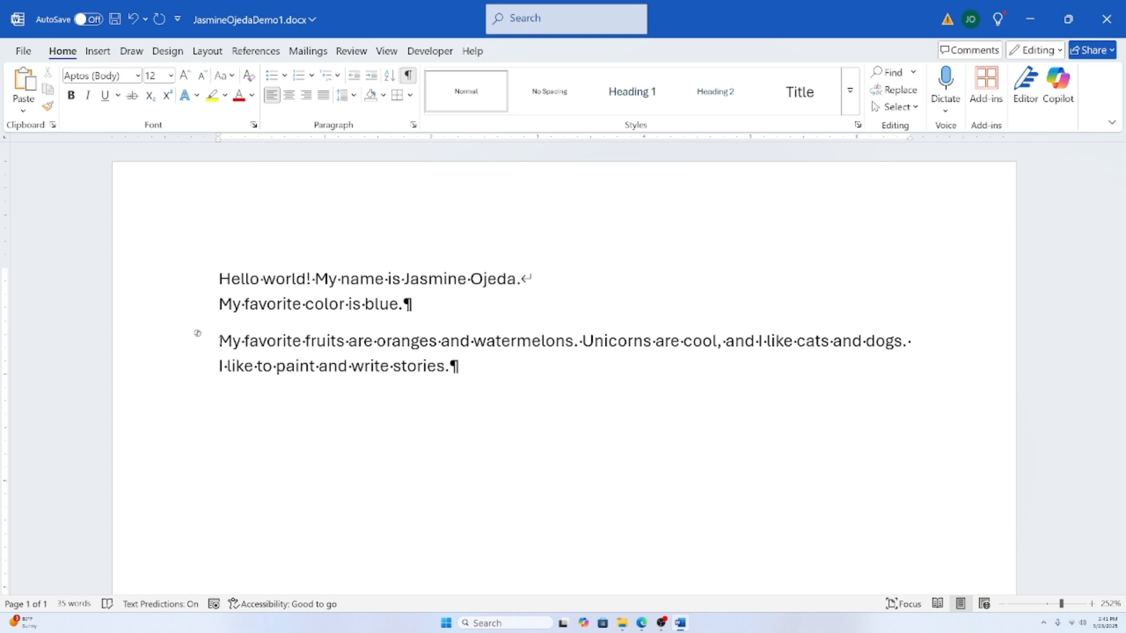
{"action": "key", "text": "Tab"}
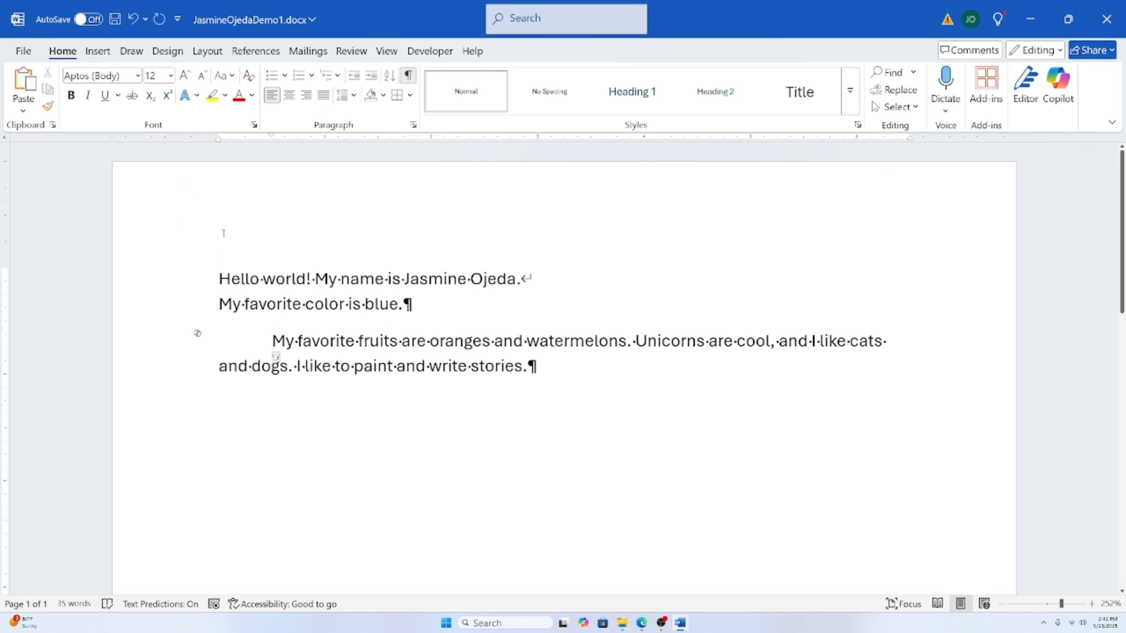
{"action": "left_click", "coordinate": [133, 19]}
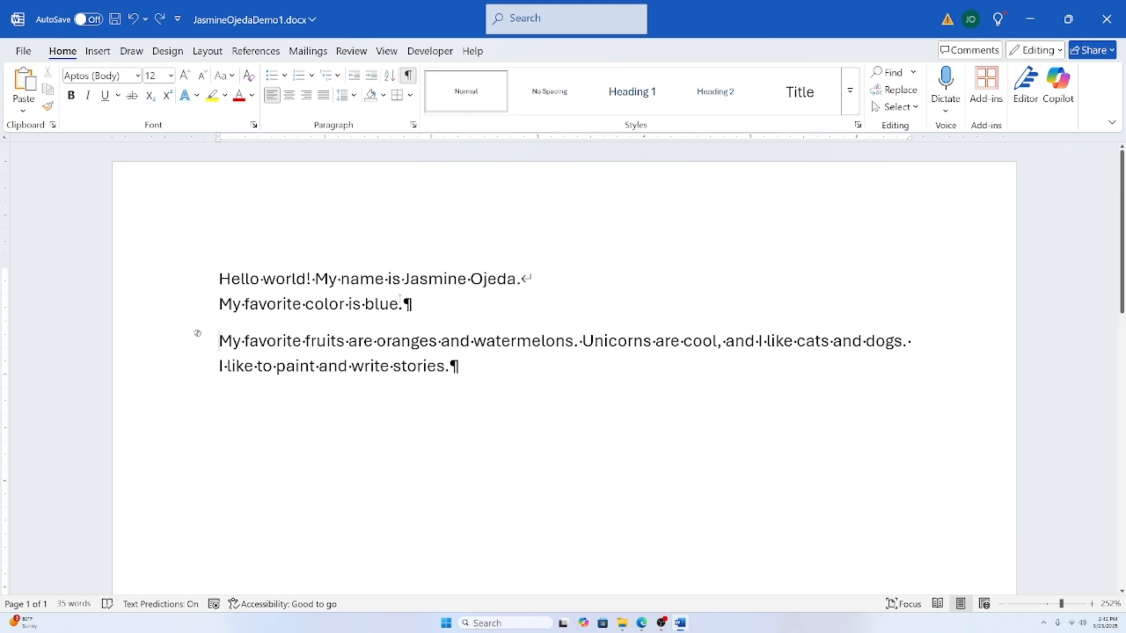
Step: Insert a tab before "Unicorns" in the second paragraph
{"action": "left_click", "coordinate": [464, 369]}
{"action": "left_click", "coordinate": [583, 341]}
{"action": "key", "text": "Tab"}
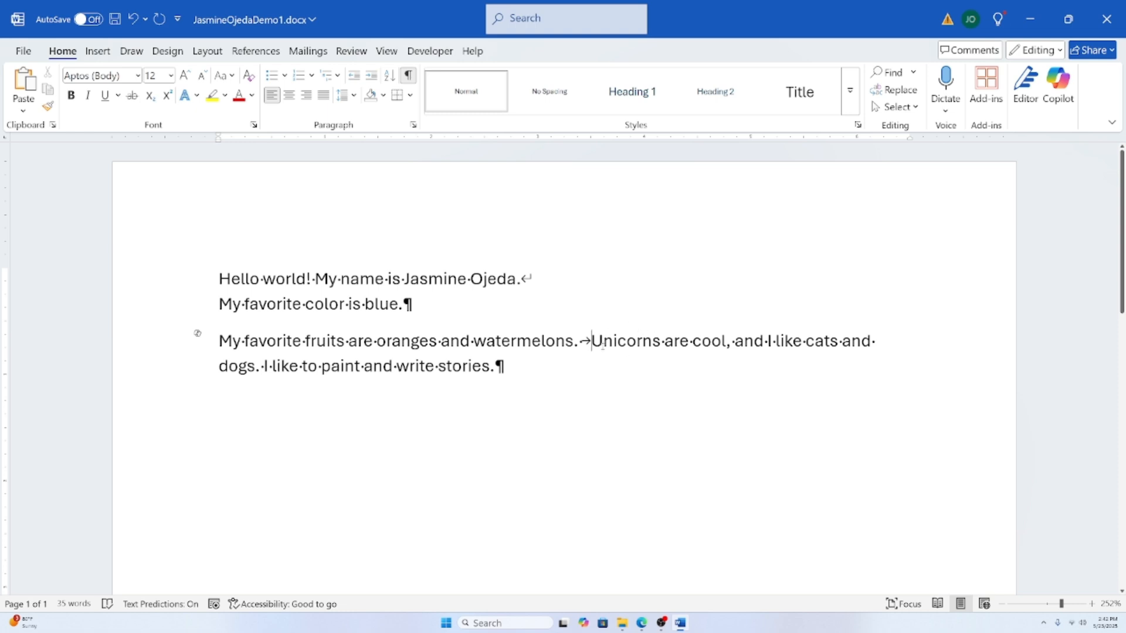
Step: Examine the tab symbol before "Unicorns" by selecting it, and clear the selection
{"action": "left_click_drag", "start_coordinate": [579, 341], "coordinate": [590, 342]}
{"action": "left_click", "coordinate": [581, 342]}
{"action": "left_click", "coordinate": [593, 341]}
{"action": "key", "text": "shift+Left"}
{"action": "left_click", "coordinate": [580, 343]}
{"action": "left_click_drag", "start_coordinate": [580, 343], "coordinate": [589, 344]}
{"action": "left_click", "coordinate": [586, 365]}
{"action": "double_click", "coordinate": [581, 345]}
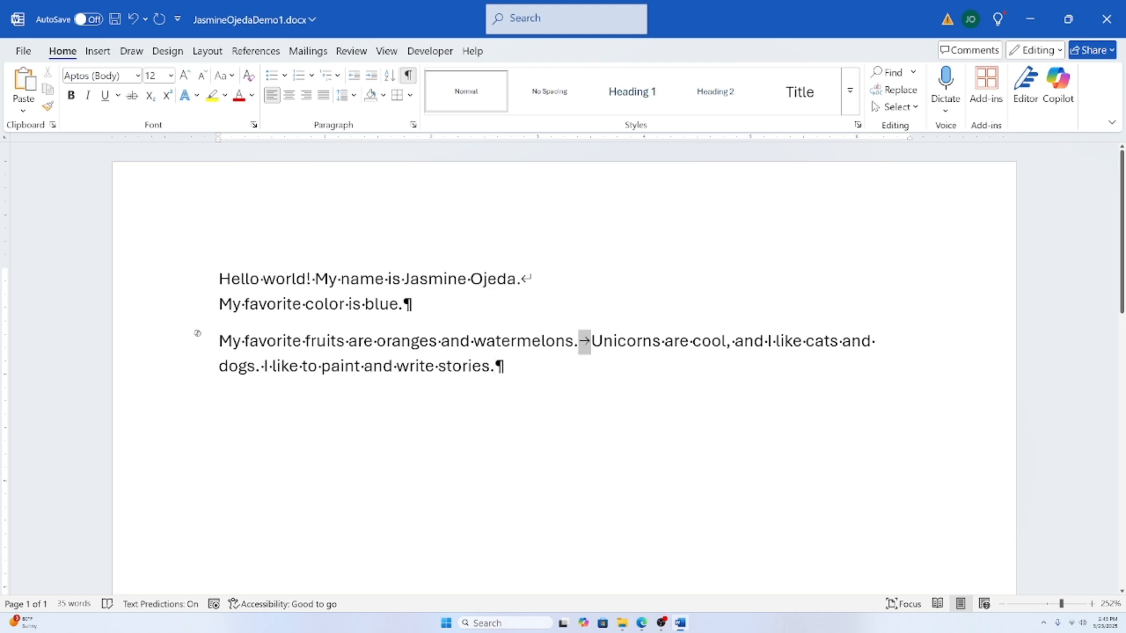
{"action": "left_click", "coordinate": [580, 344]}
{"action": "left_click_drag", "start_coordinate": [580, 344], "coordinate": [587, 344]}
{"action": "left_click", "coordinate": [551, 389]}
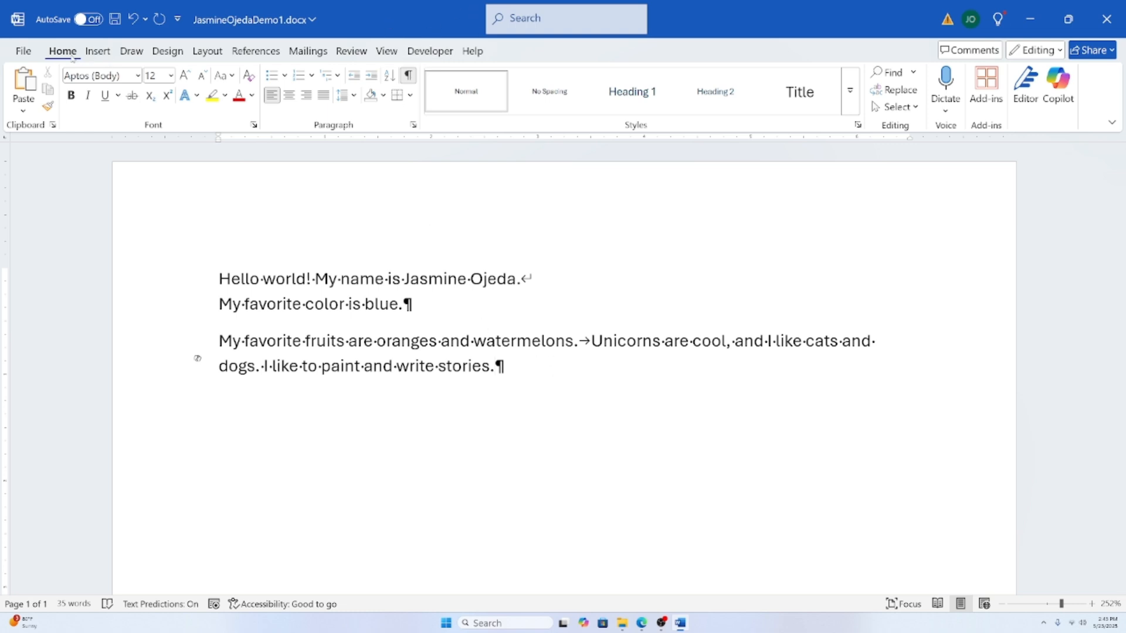
Step: Hide the formatting marks, and select the full name in the first line
{"action": "left_click", "coordinate": [409, 78]}
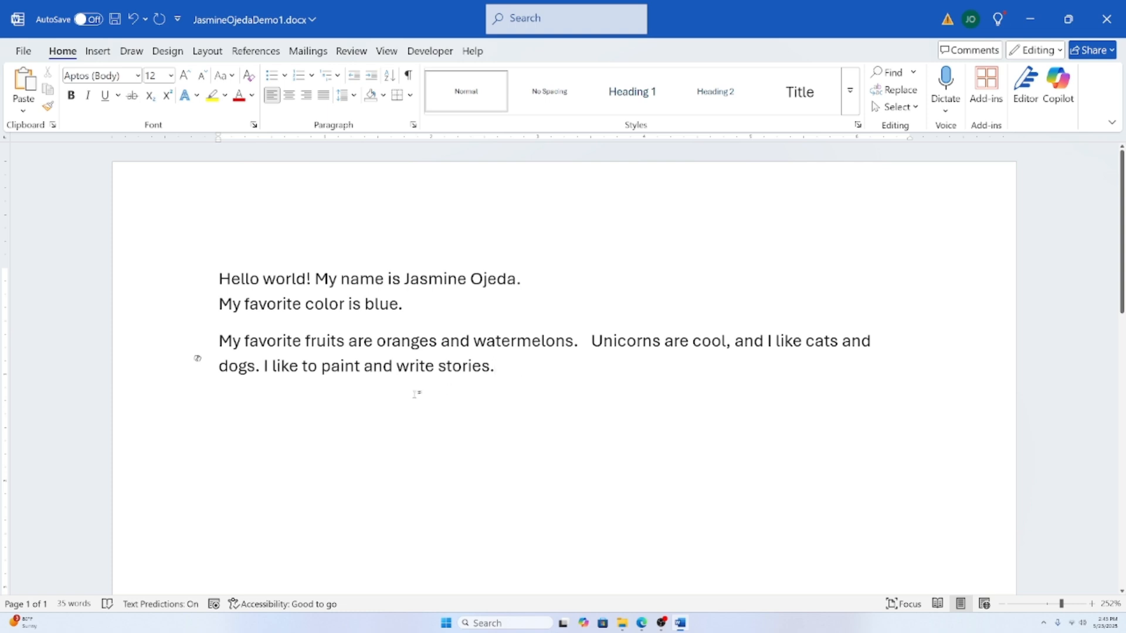
{"action": "left_click", "coordinate": [404, 279]}
{"action": "left_click_drag", "start_coordinate": [405, 279], "coordinate": [516, 279]}
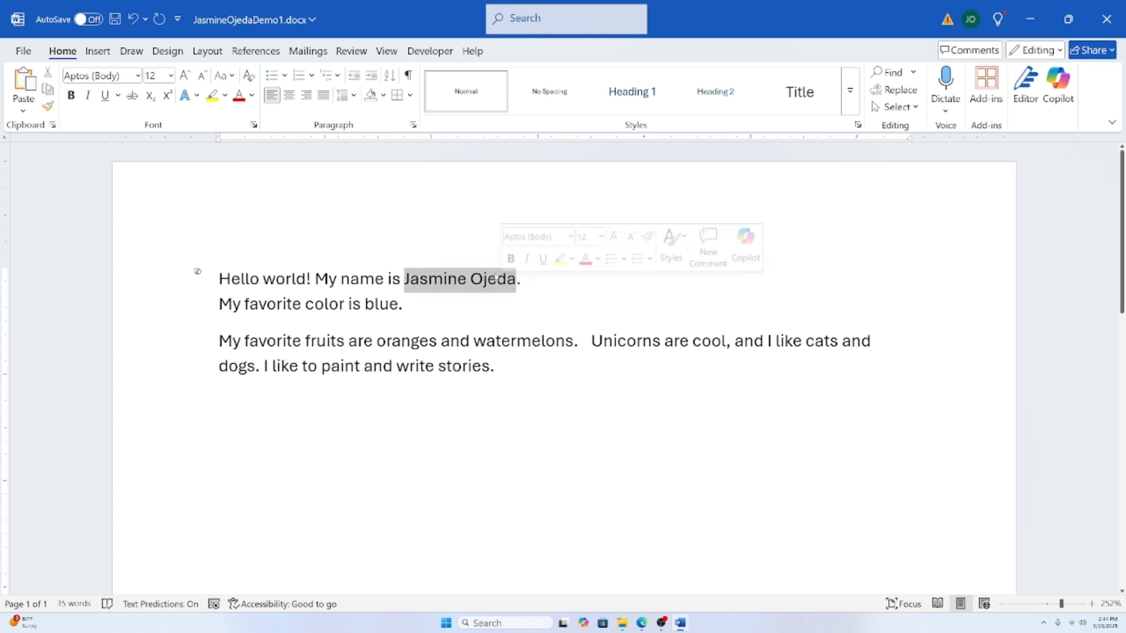
{"action": "left_click", "coordinate": [428, 280]}
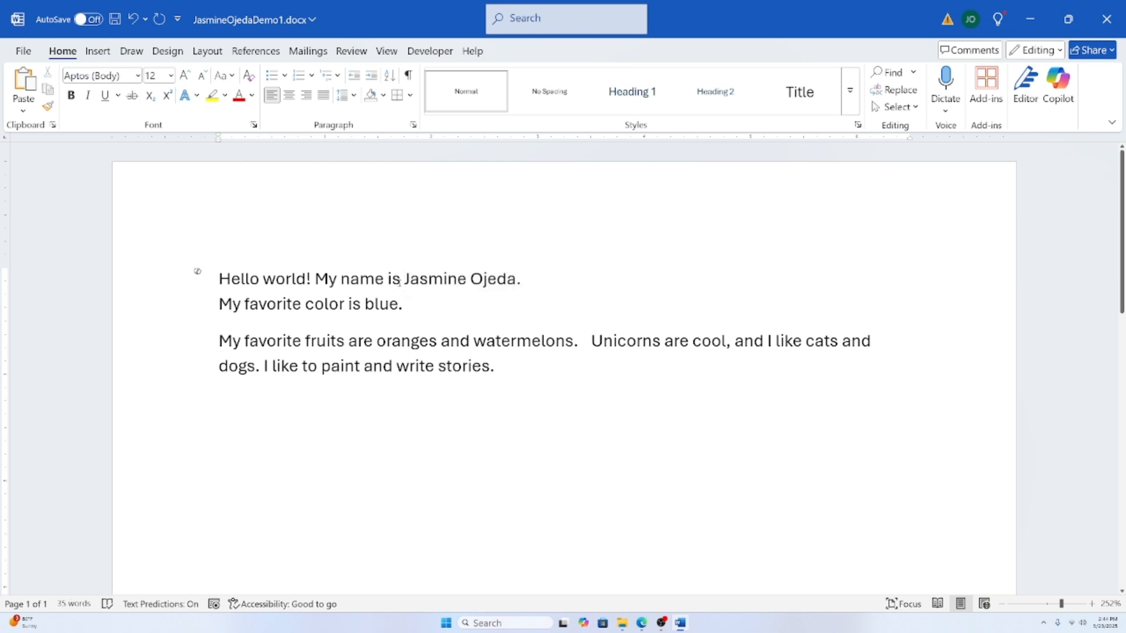
{"action": "left_click_drag", "start_coordinate": [404, 280], "coordinate": [516, 280]}
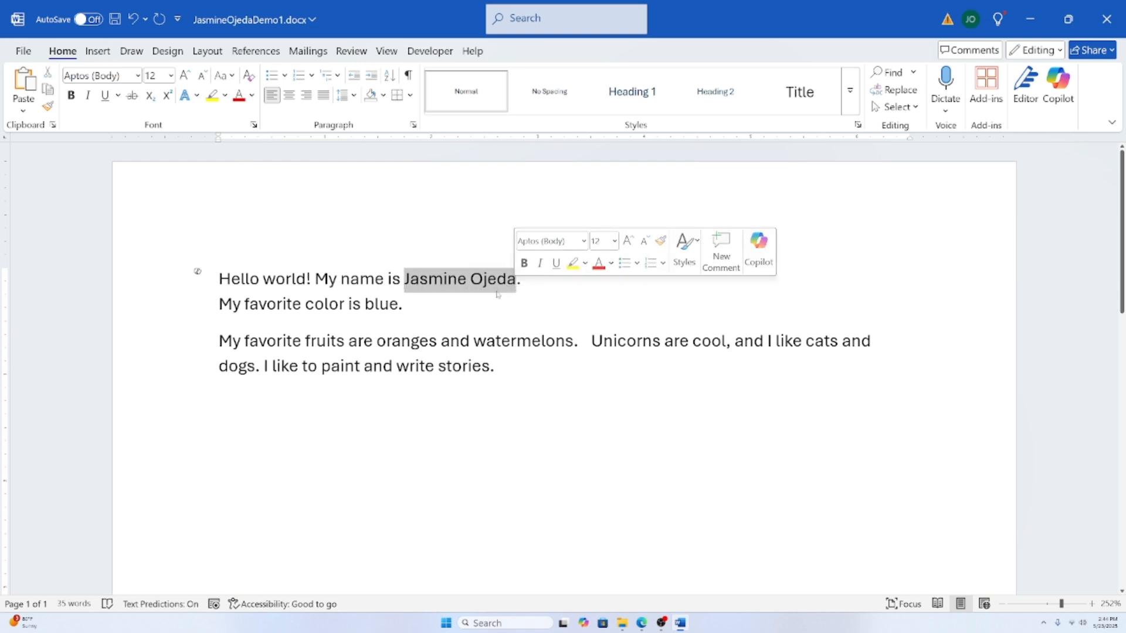
Step: Bold only the first name in the first line, and remove the bold formatting again
{"action": "double_click", "coordinate": [424, 280]}
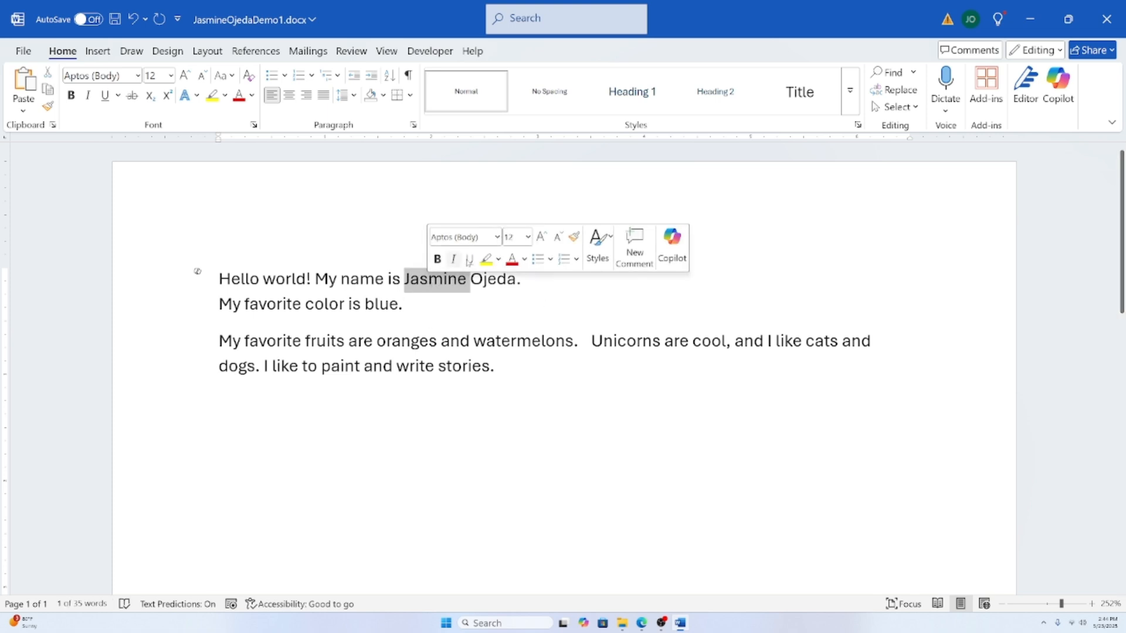
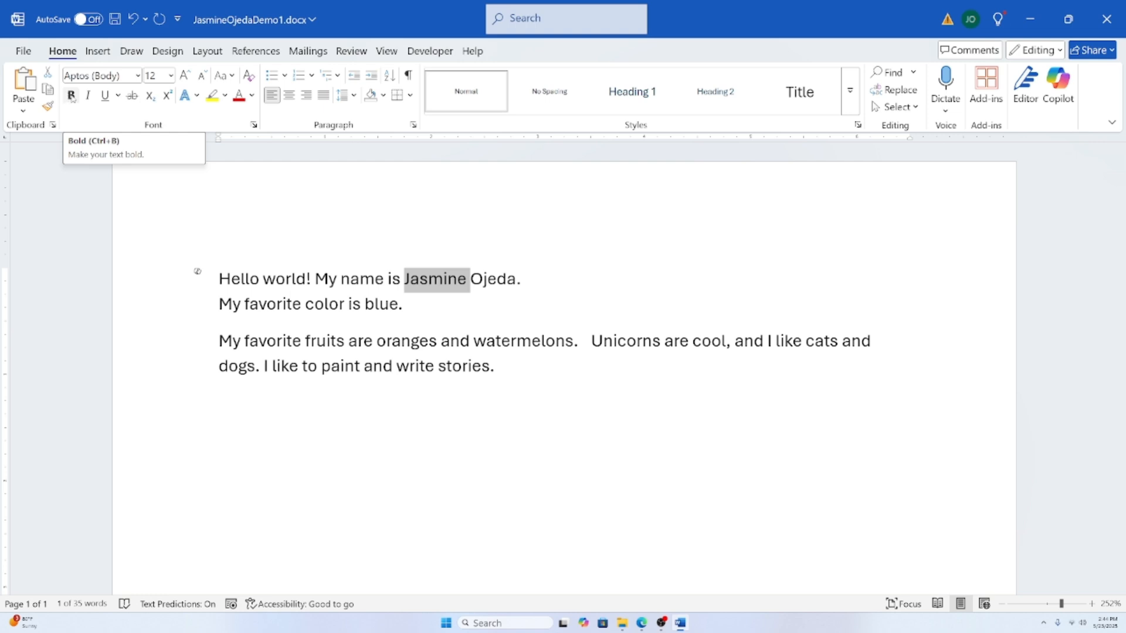
{"action": "left_click", "coordinate": [72, 96]}
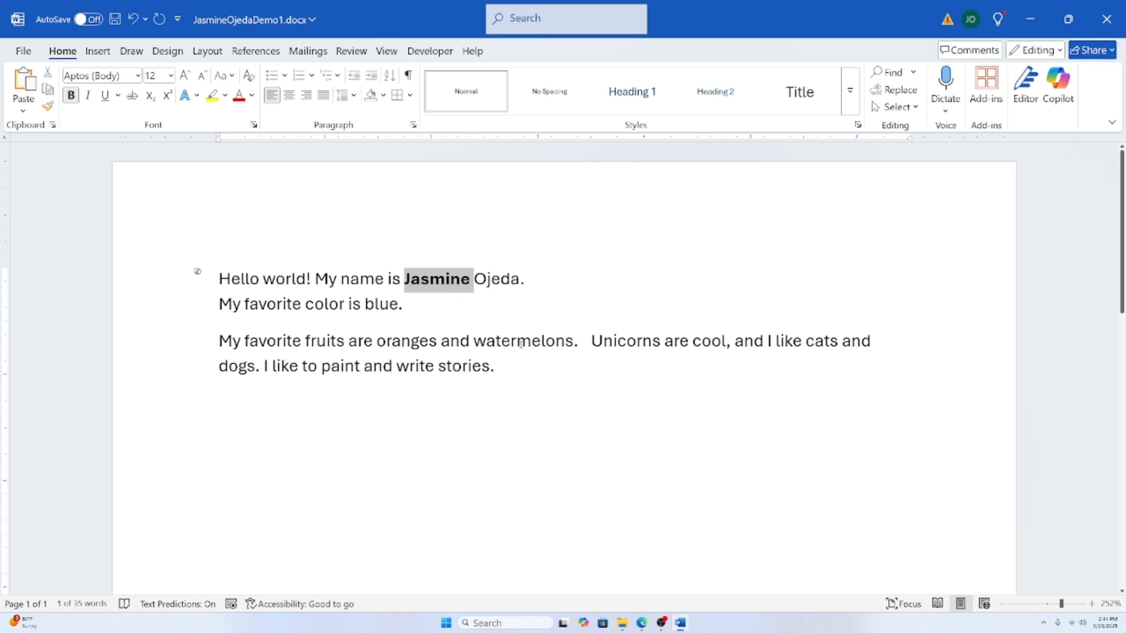
{"action": "left_click", "coordinate": [617, 351]}
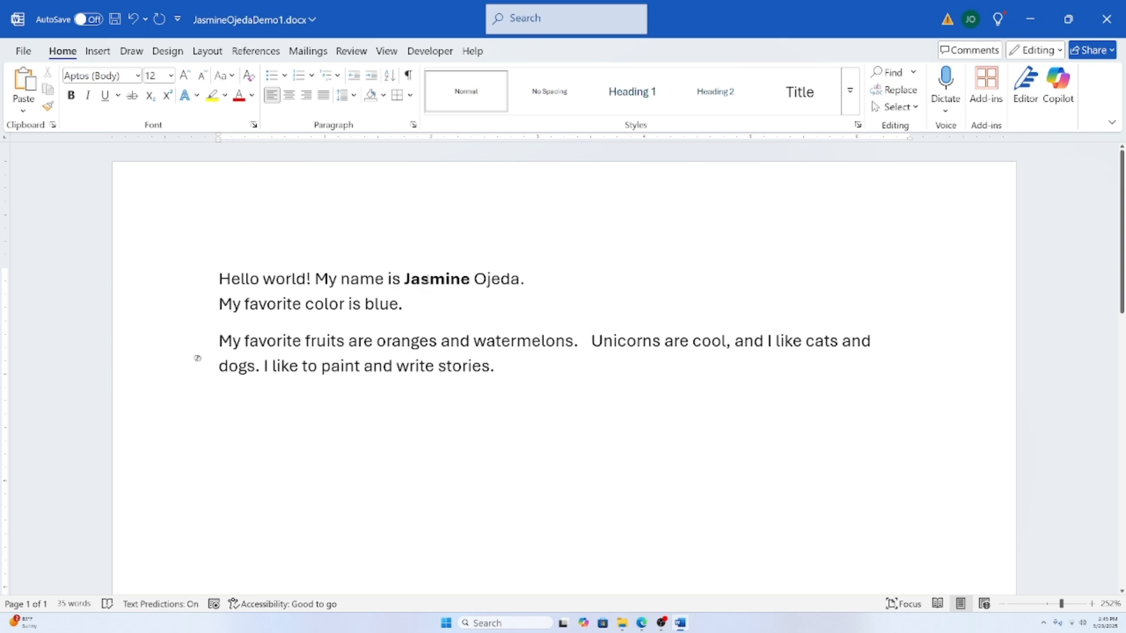
{"action": "left_click", "coordinate": [340, 366]}
{"action": "double_click", "coordinate": [427, 281]}
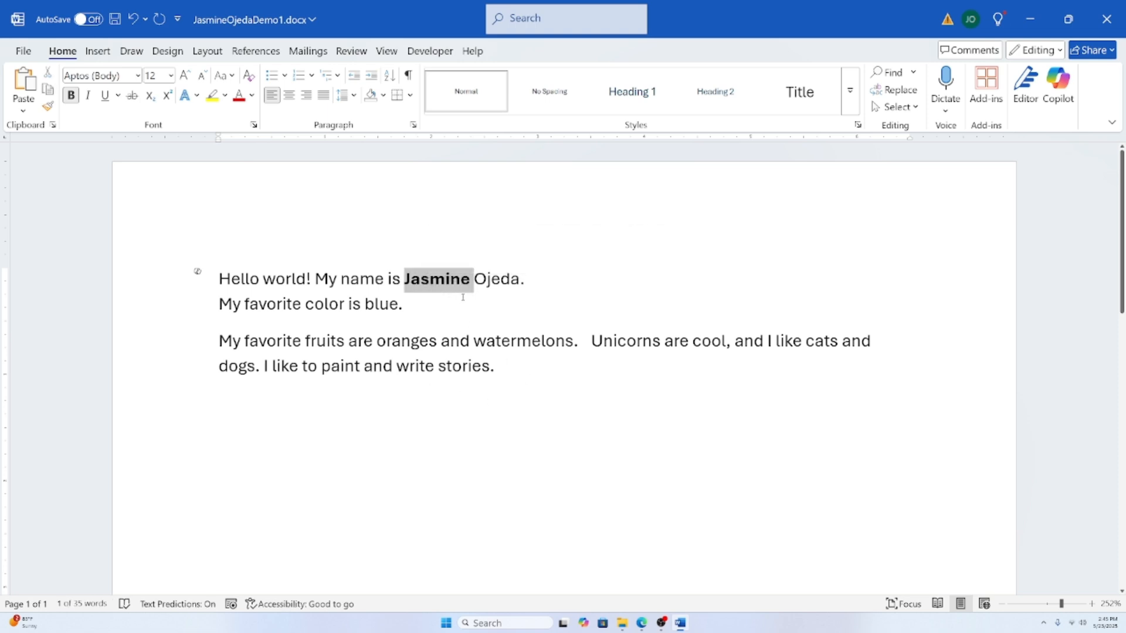
{"action": "left_click", "coordinate": [71, 95]}
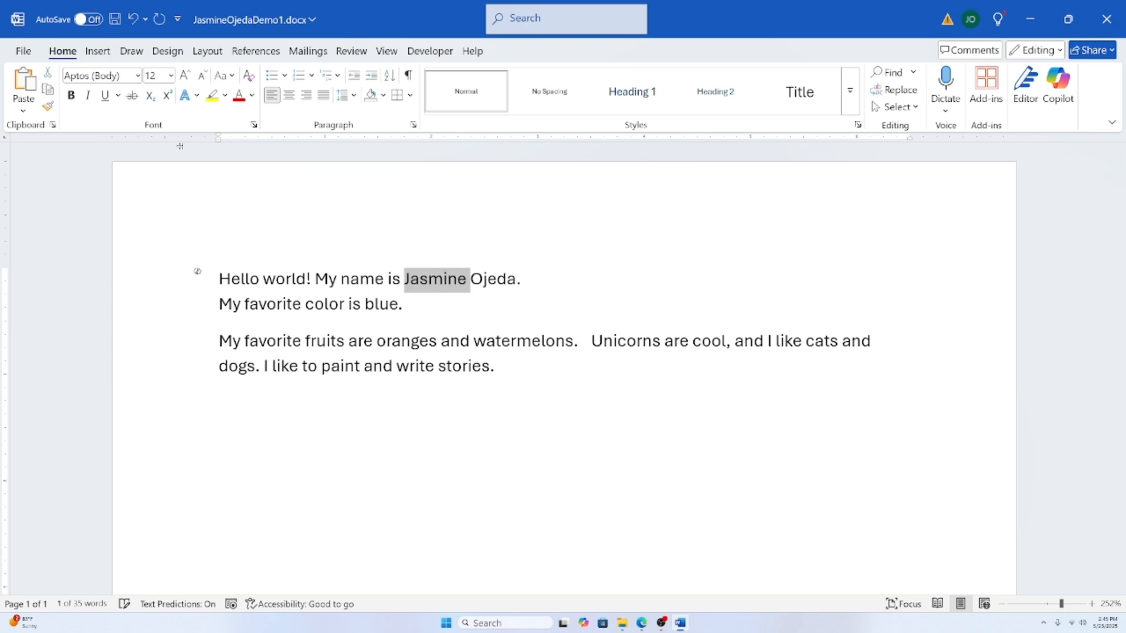
{"action": "left_click", "coordinate": [449, 283]}
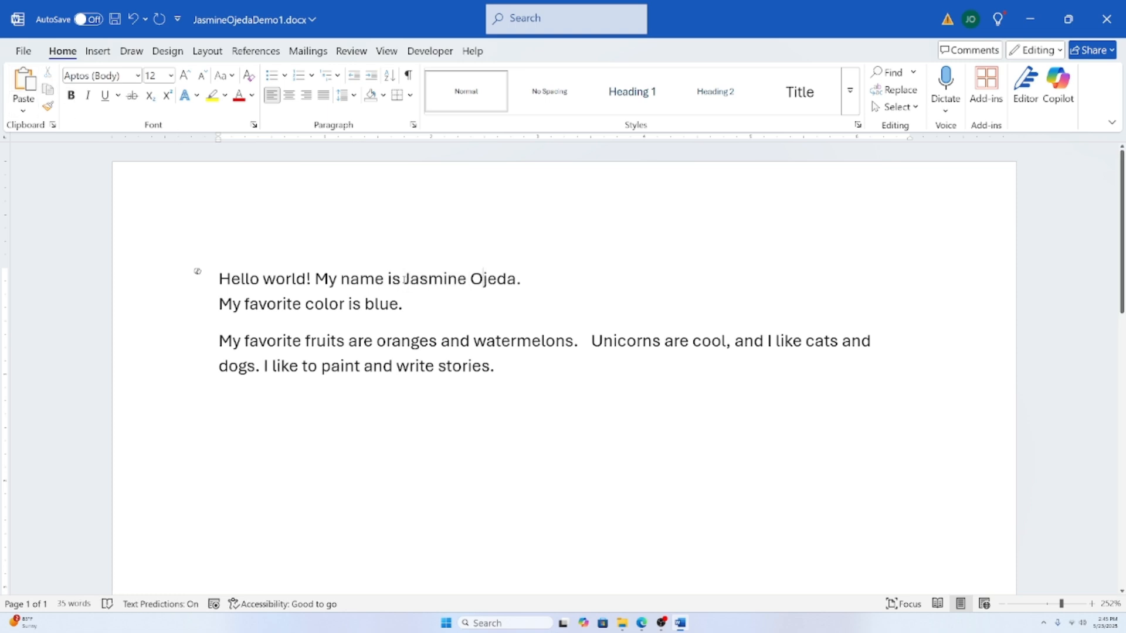
Step: Bold the first name and italicize the last name in the first line
{"action": "left_click_drag", "start_coordinate": [404, 279], "coordinate": [467, 282]}
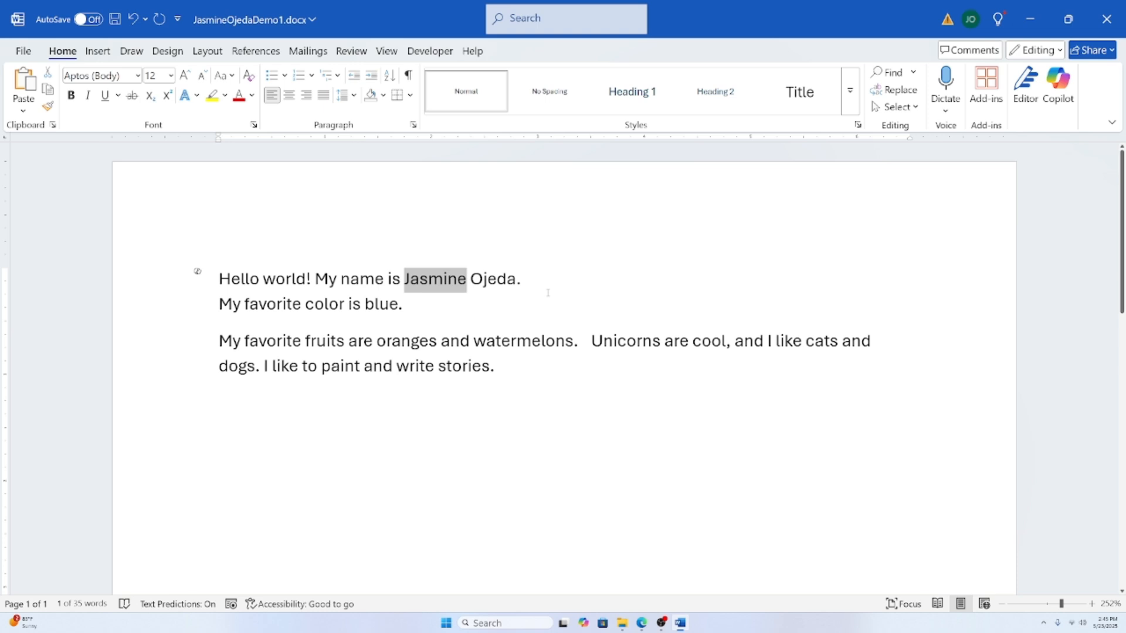
{"action": "key", "text": "ctrl+b"}
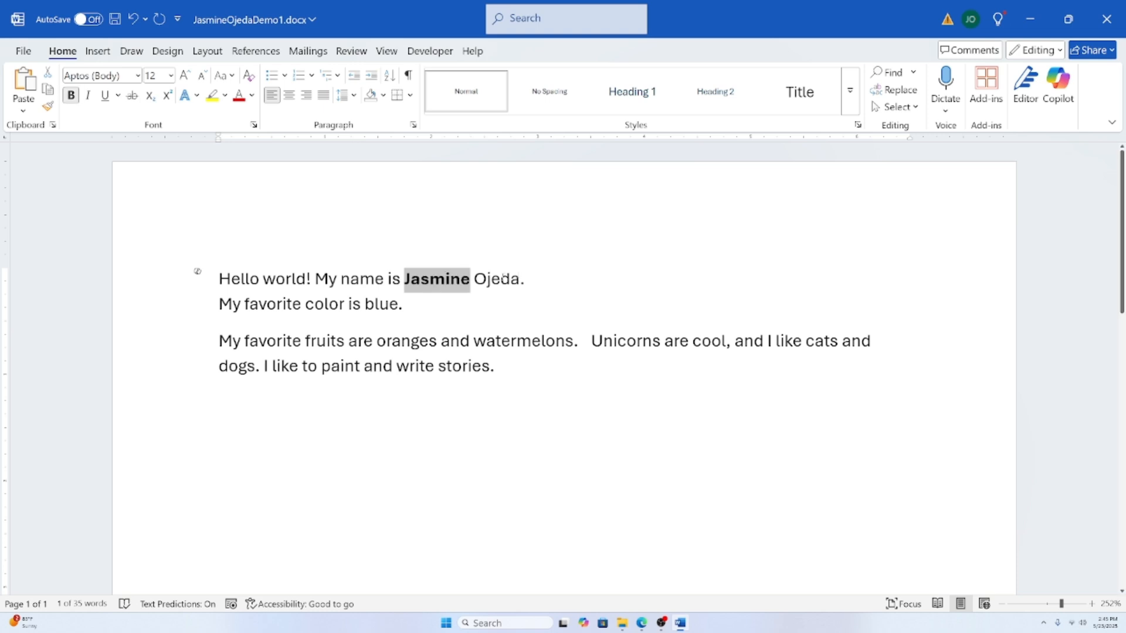
{"action": "double_click", "coordinate": [503, 277]}
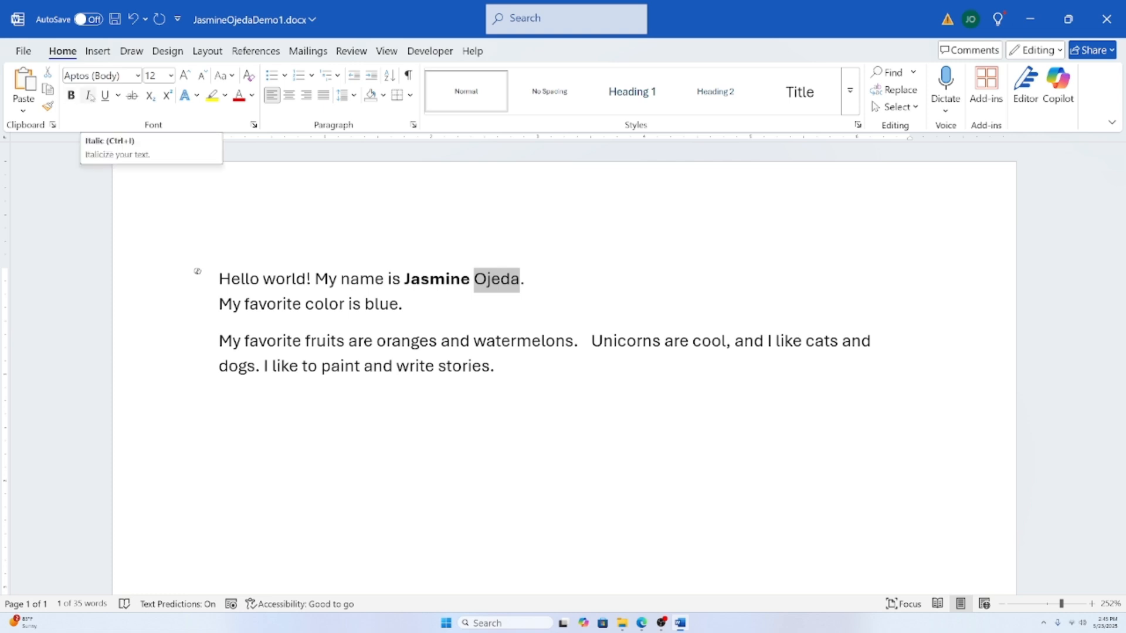
{"action": "left_click", "coordinate": [88, 95]}
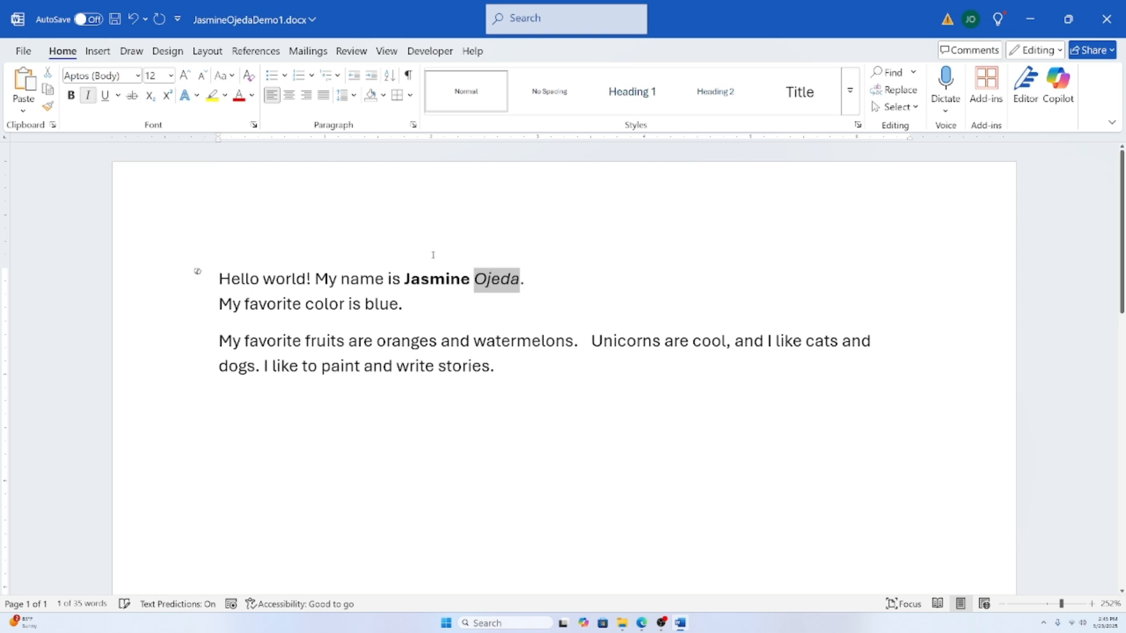
{"action": "left_click", "coordinate": [522, 282]}
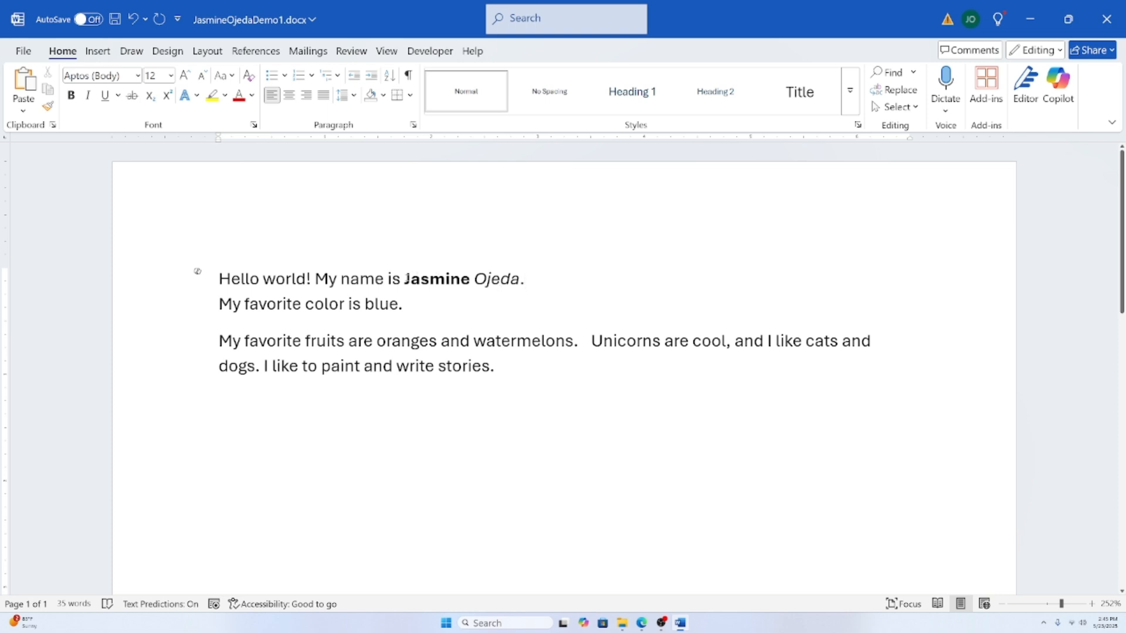
Step: Check the formatting of the name in the first line and of the text at several places in both paragraphs
{"action": "left_click_drag", "start_coordinate": [407, 280], "coordinate": [520, 281]}
{"action": "double_click", "coordinate": [495, 282]}
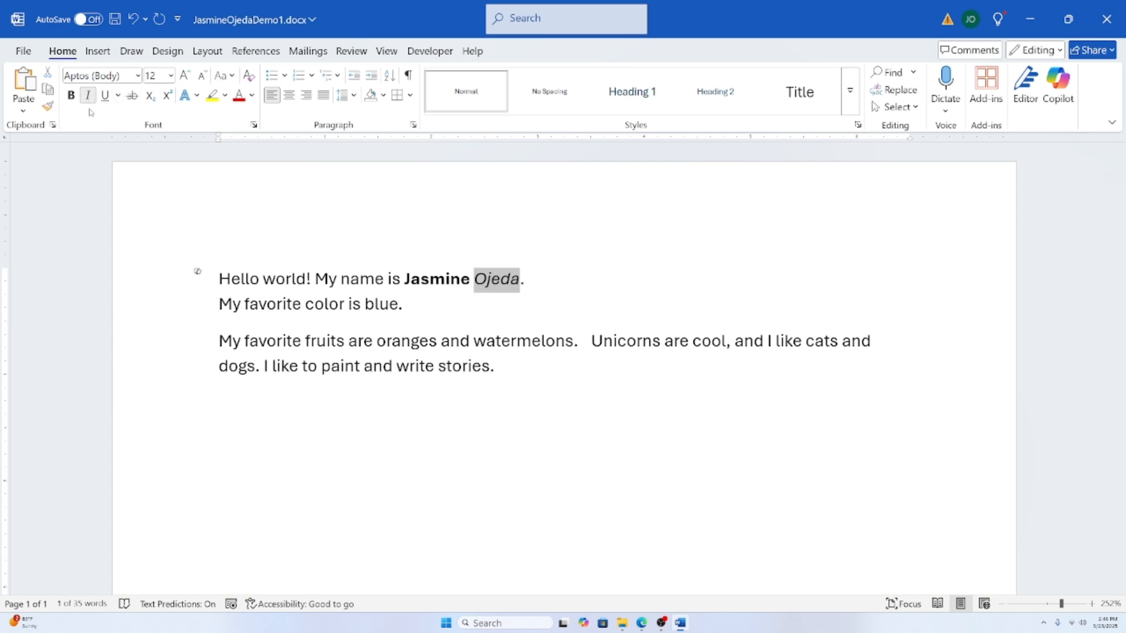
{"action": "left_click", "coordinate": [486, 342]}
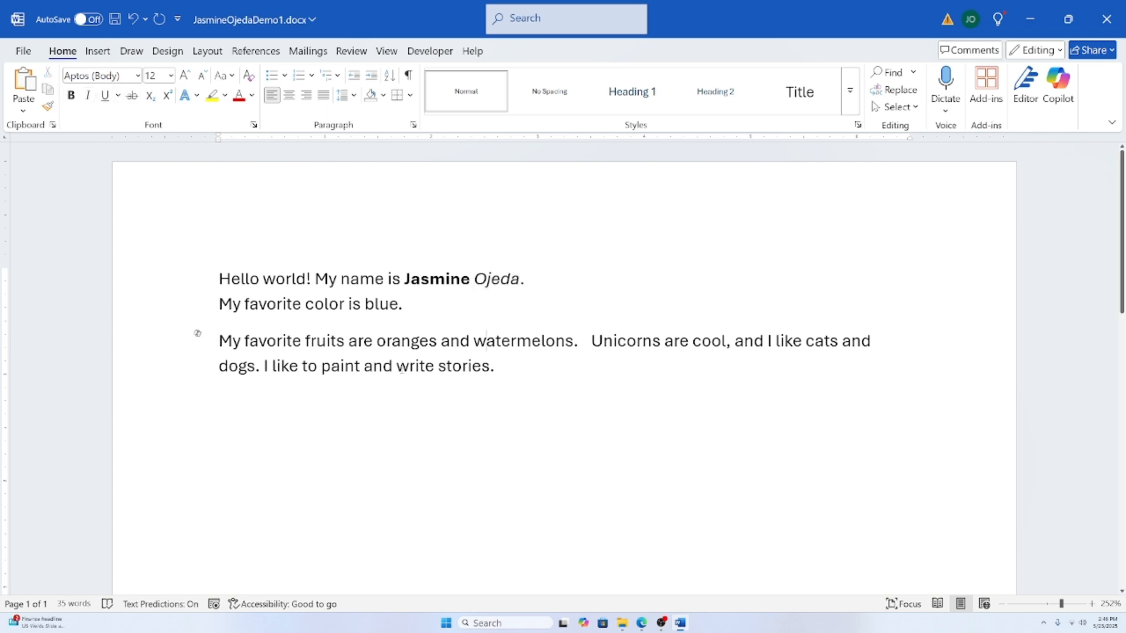
{"action": "left_click", "coordinate": [403, 367]}
{"action": "left_click", "coordinate": [793, 341]}
{"action": "left_click", "coordinate": [459, 341]}
{"action": "left_click", "coordinate": [339, 302]}
{"action": "left_click", "coordinate": [468, 280]}
{"action": "left_click", "coordinate": [416, 367]}
{"action": "left_click", "coordinate": [473, 341]}
{"action": "left_click", "coordinate": [339, 304]}
{"action": "left_click", "coordinate": [405, 304]}
Step: Remove the italics from the last name in the first line, and reapply them
{"action": "double_click", "coordinate": [501, 278]}
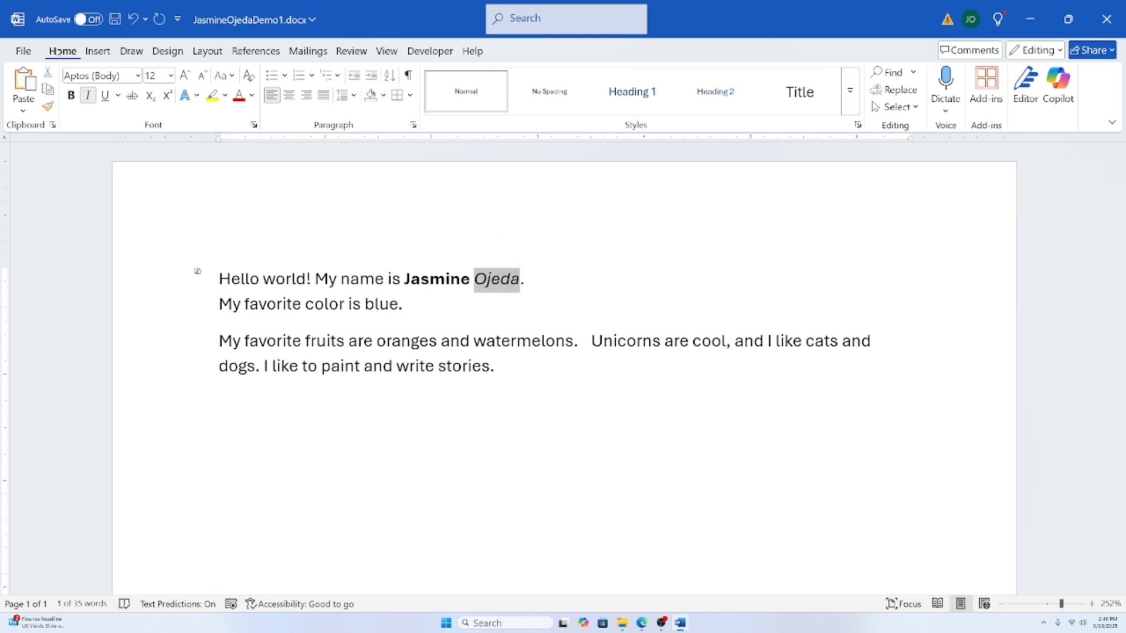
{"action": "left_click", "coordinate": [88, 95]}
{"action": "left_click", "coordinate": [88, 96]}
{"action": "left_click", "coordinate": [411, 341]}
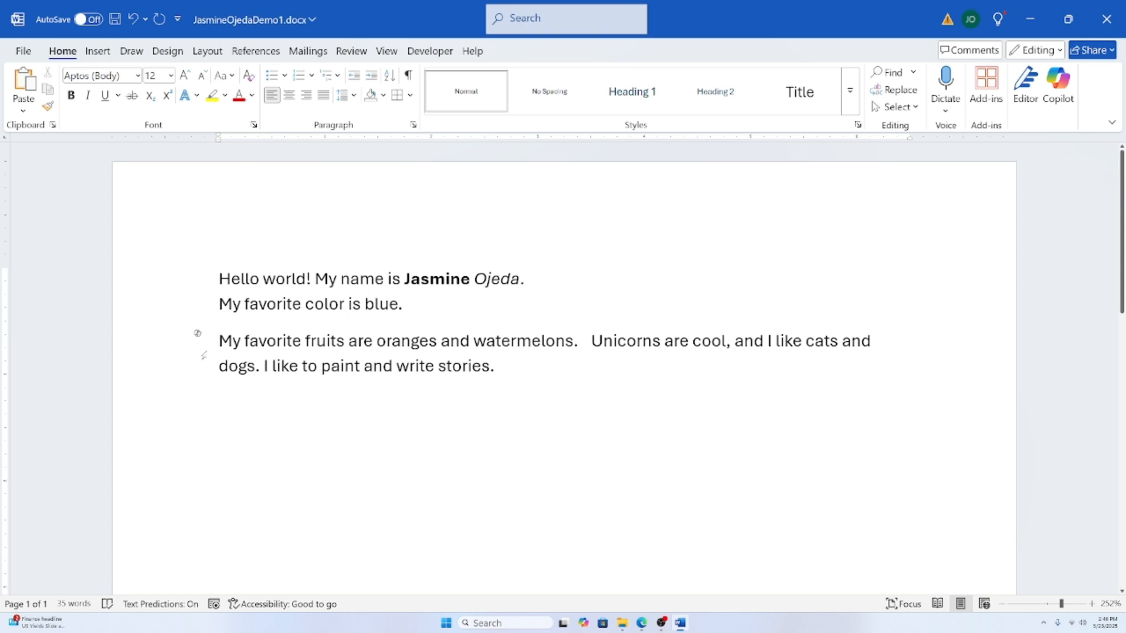
Step: Make the sentence "My favorite fruits are oranges and watermelons." bold and italic, and clear the selection
{"action": "left_click_drag", "start_coordinate": [219, 341], "coordinate": [583, 347]}
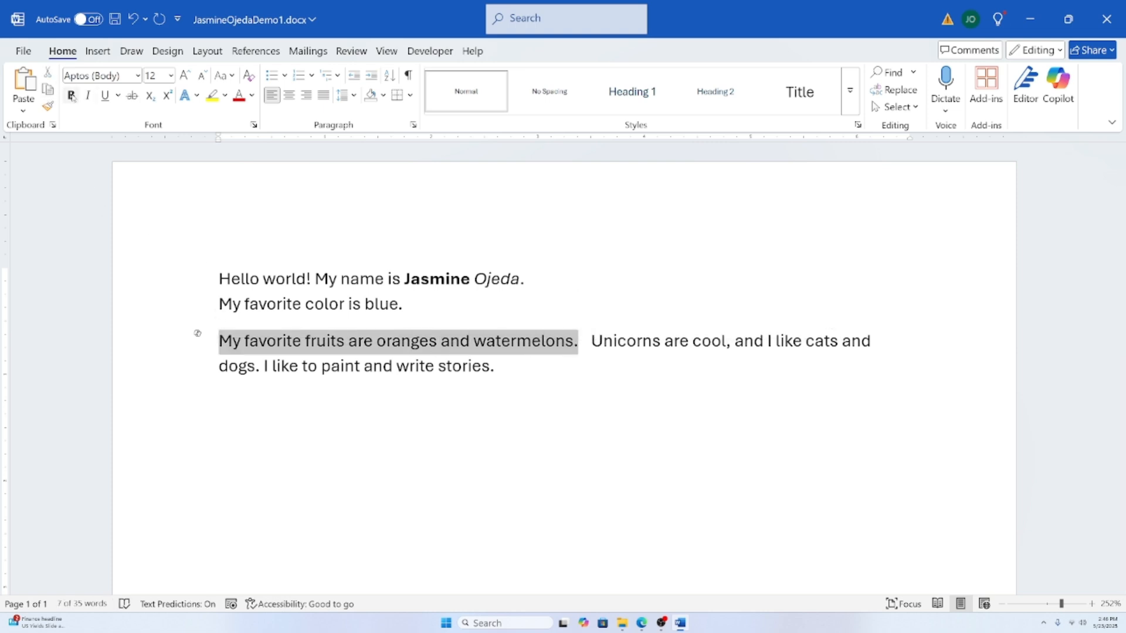
{"action": "left_click", "coordinate": [71, 96]}
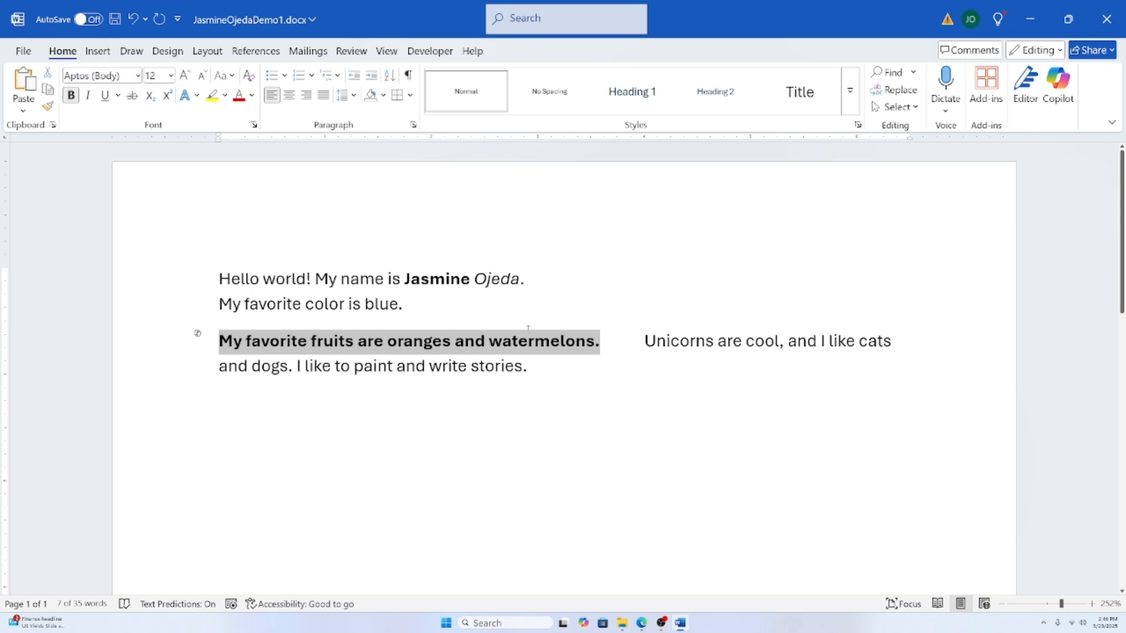
{"action": "left_click", "coordinate": [88, 96]}
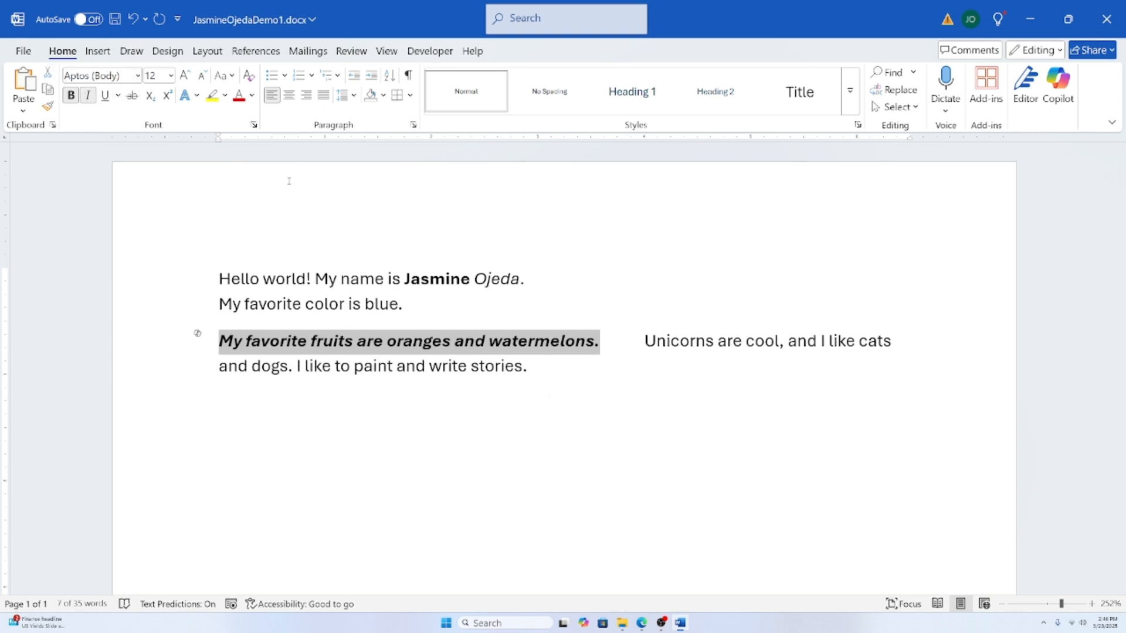
{"action": "left_click", "coordinate": [213, 305]}
{"action": "left_click", "coordinate": [524, 366]}
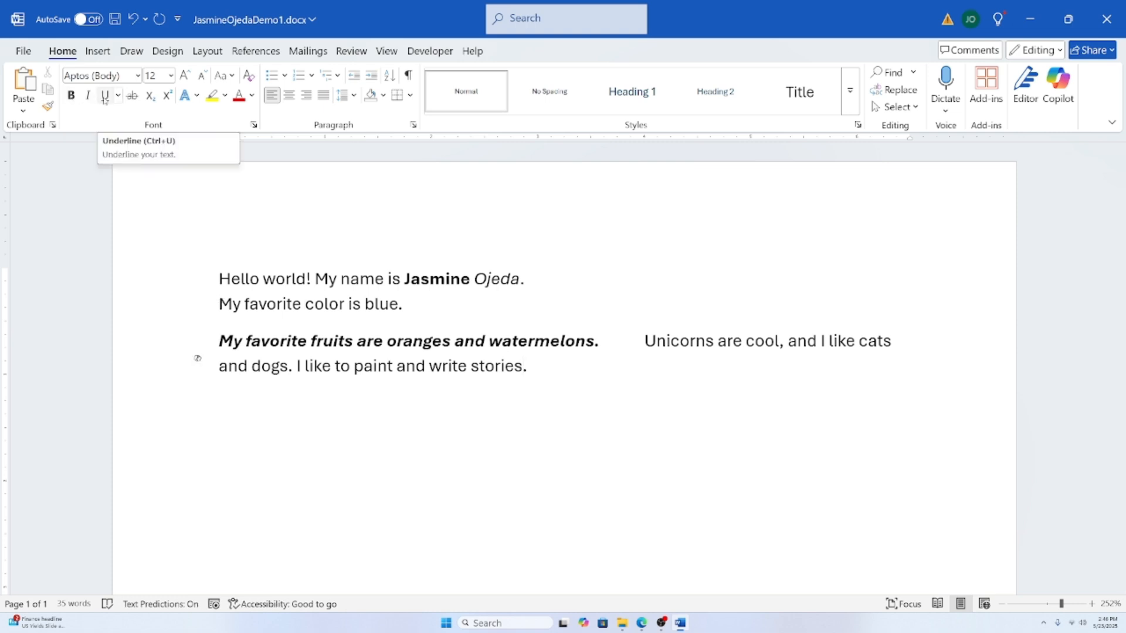
Step: Underline the words "My favorite color is blue" on the second line with the default underline
{"action": "left_click", "coordinate": [238, 366]}
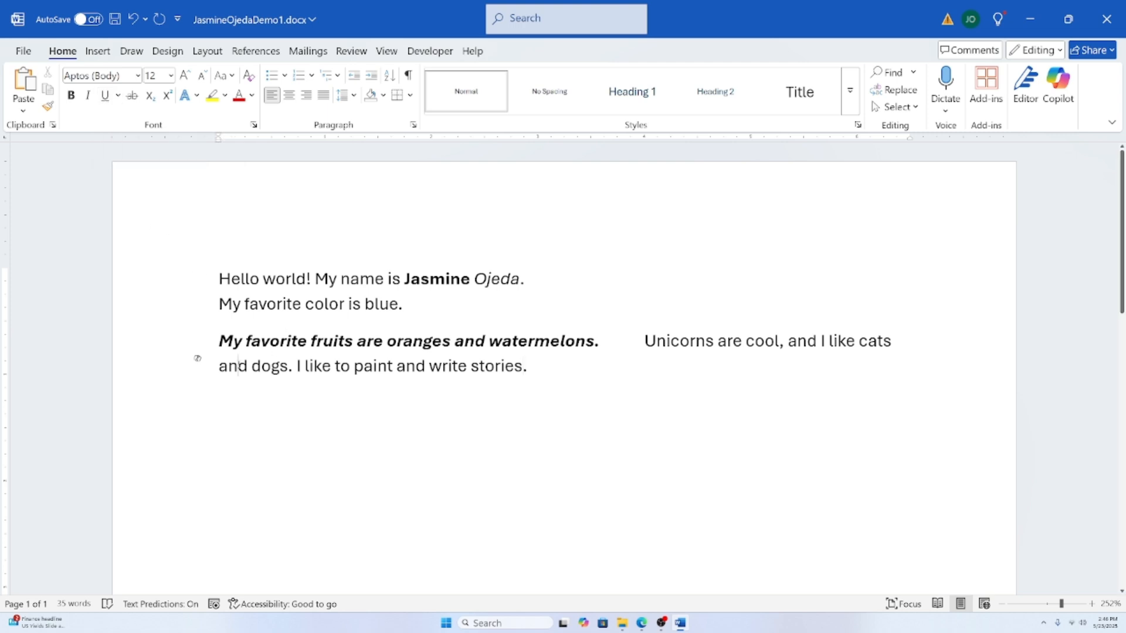
{"action": "left_click_drag", "start_coordinate": [220, 304], "coordinate": [398, 304]}
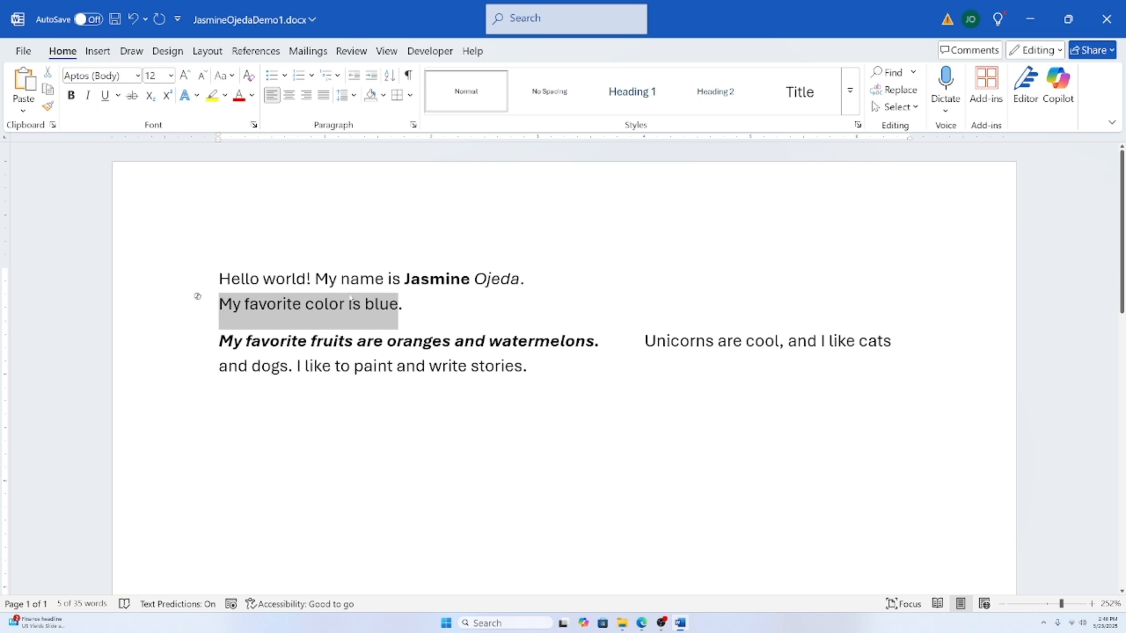
{"action": "left_click", "coordinate": [117, 95]}
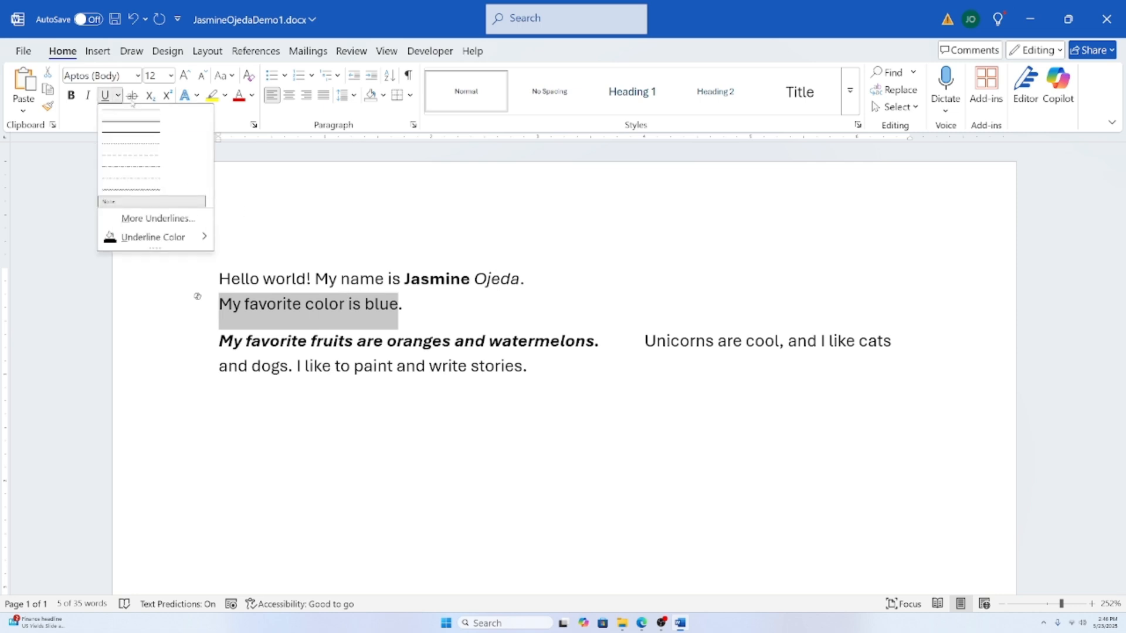
{"action": "left_click", "coordinate": [84, 133]}
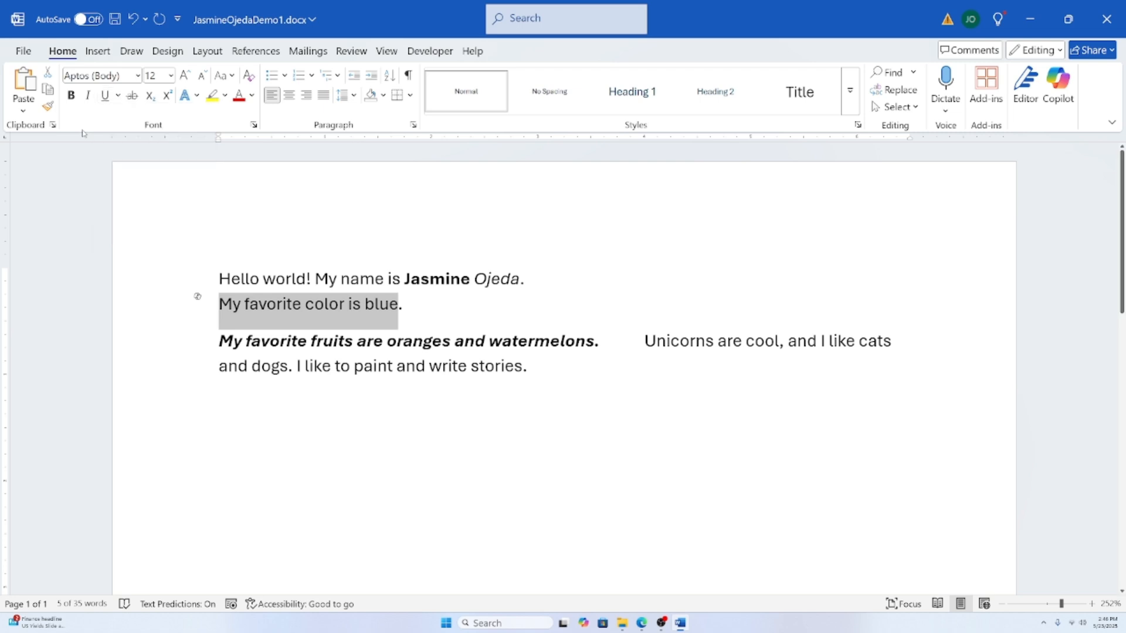
{"action": "left_click", "coordinate": [105, 97]}
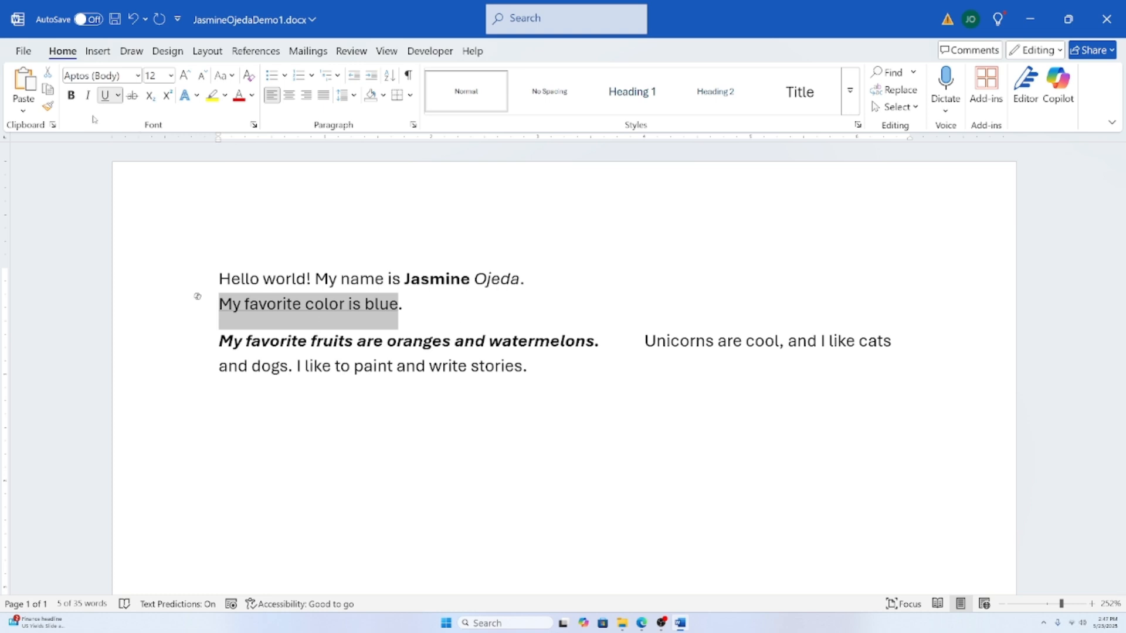
Step: Apply italic and bold to the underlined words "My favorite color is blue", remove both again and clear the selection
{"action": "left_click", "coordinate": [88, 98]}
{"action": "left_click", "coordinate": [72, 98]}
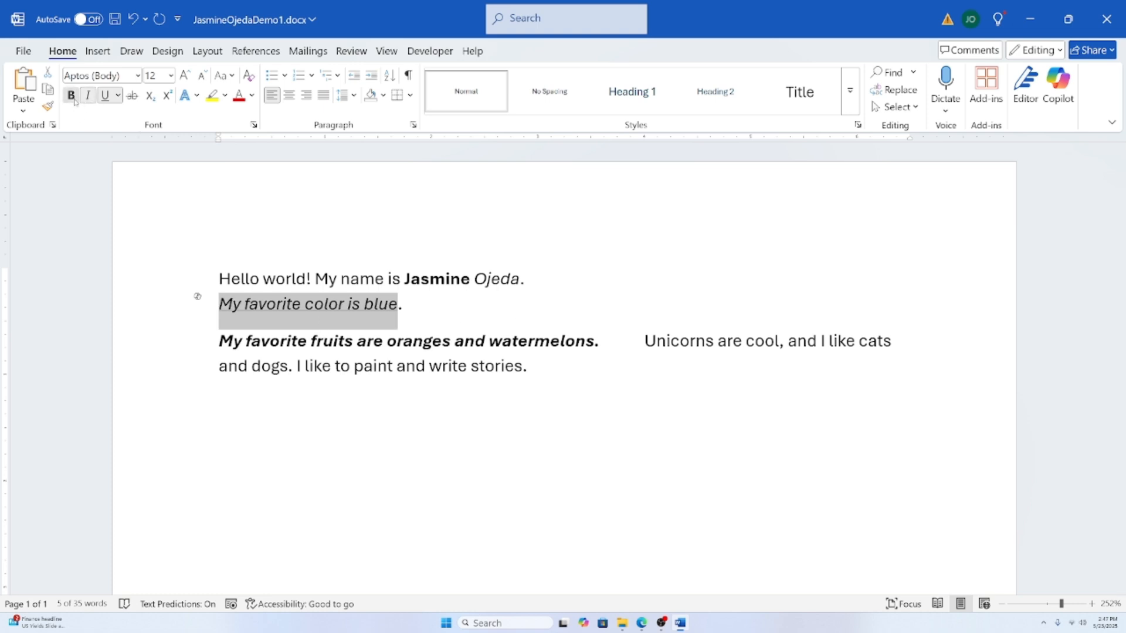
{"action": "left_click", "coordinate": [88, 98]}
{"action": "left_click", "coordinate": [71, 97]}
{"action": "left_click", "coordinate": [444, 307]}
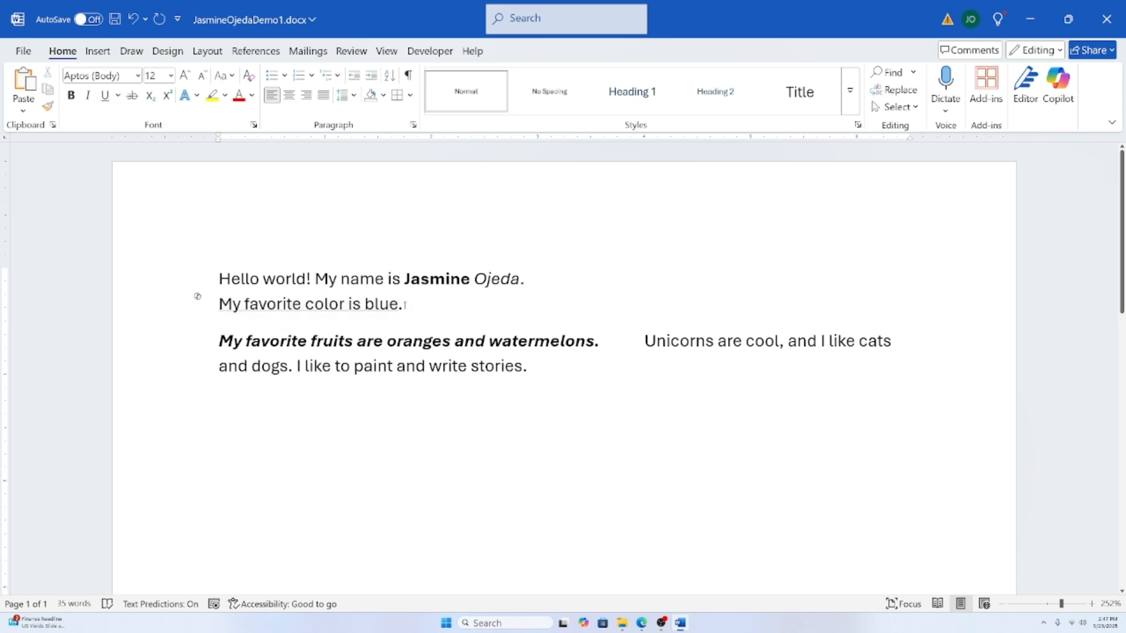
Step: Make the word "world" in the first line bold, italic and underlined, and clear the selection
{"action": "double_click", "coordinate": [278, 280]}
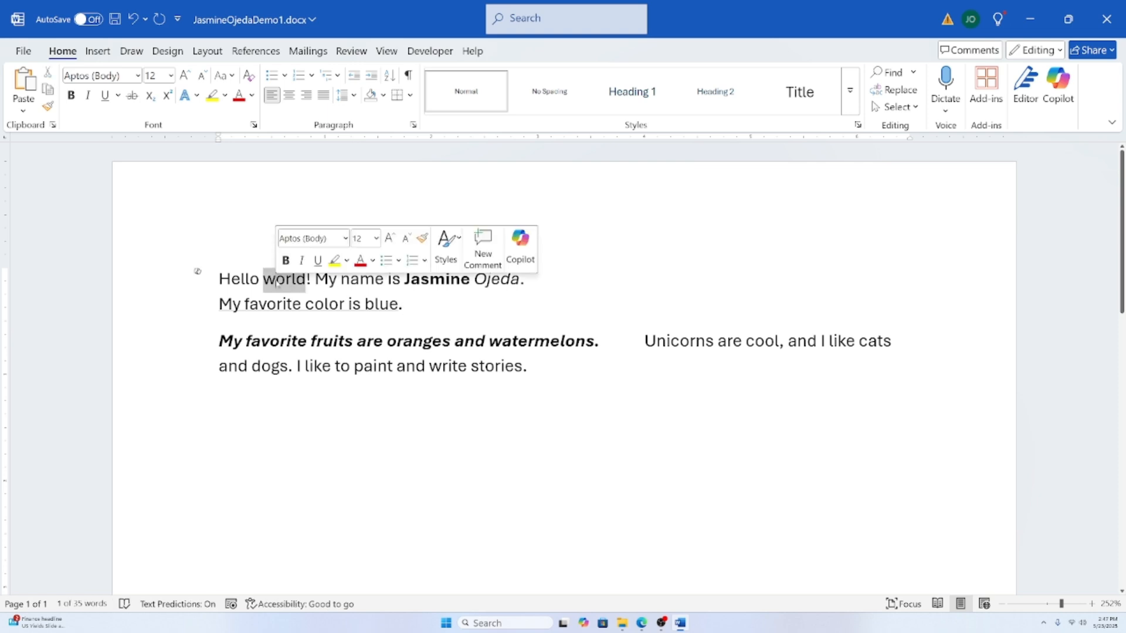
{"action": "key", "text": "ctrl+b"}
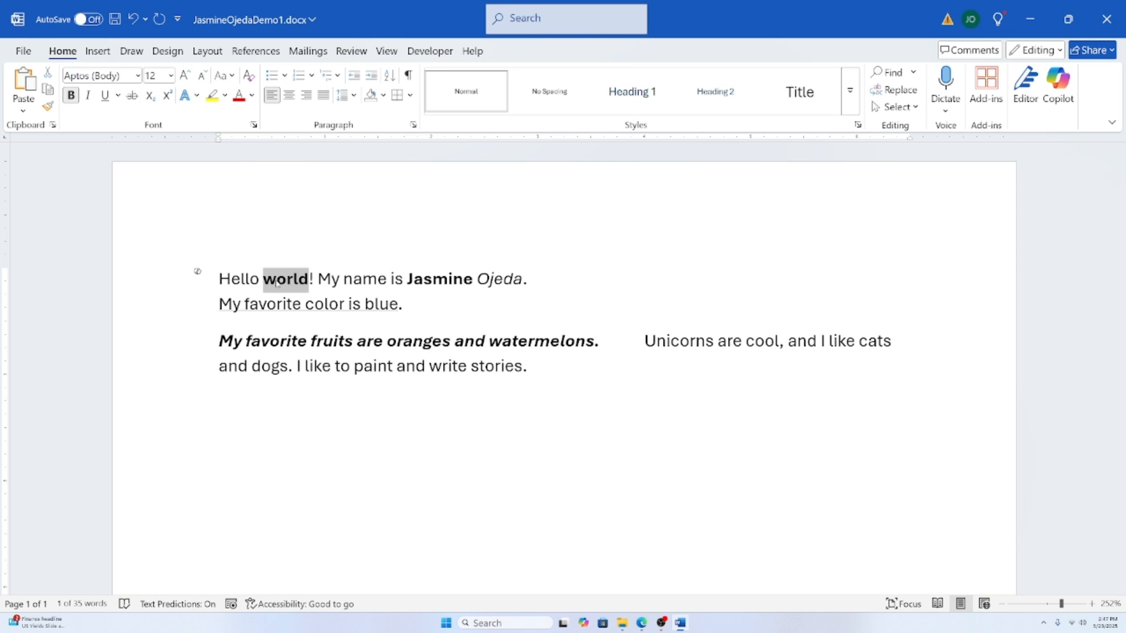
{"action": "key", "text": "ctrl+i"}
{"action": "key", "text": "ctrl+u"}
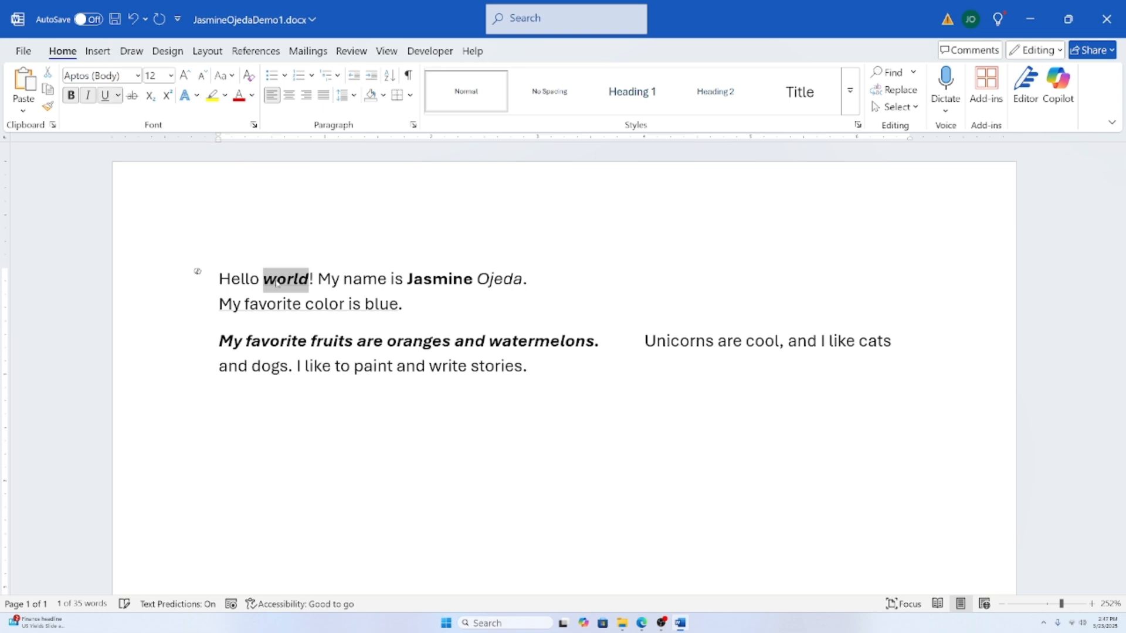
{"action": "left_click", "coordinate": [550, 381]}
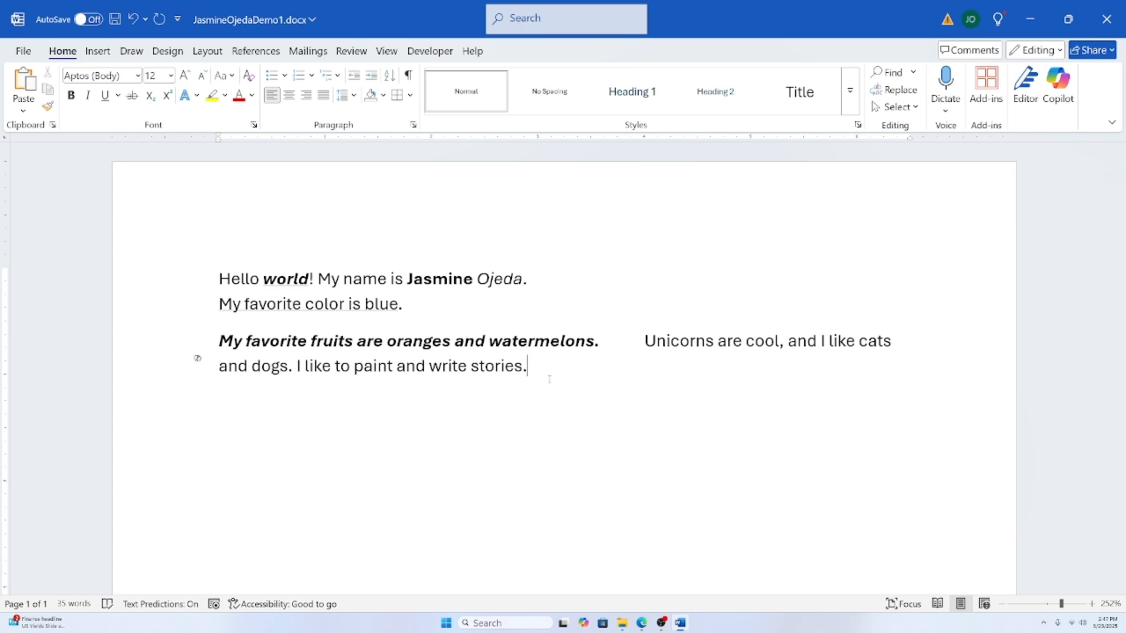
Step: Select the entire document text and look through the available fonts, previewing several on the text
{"action": "key", "text": "ctrl+a"}
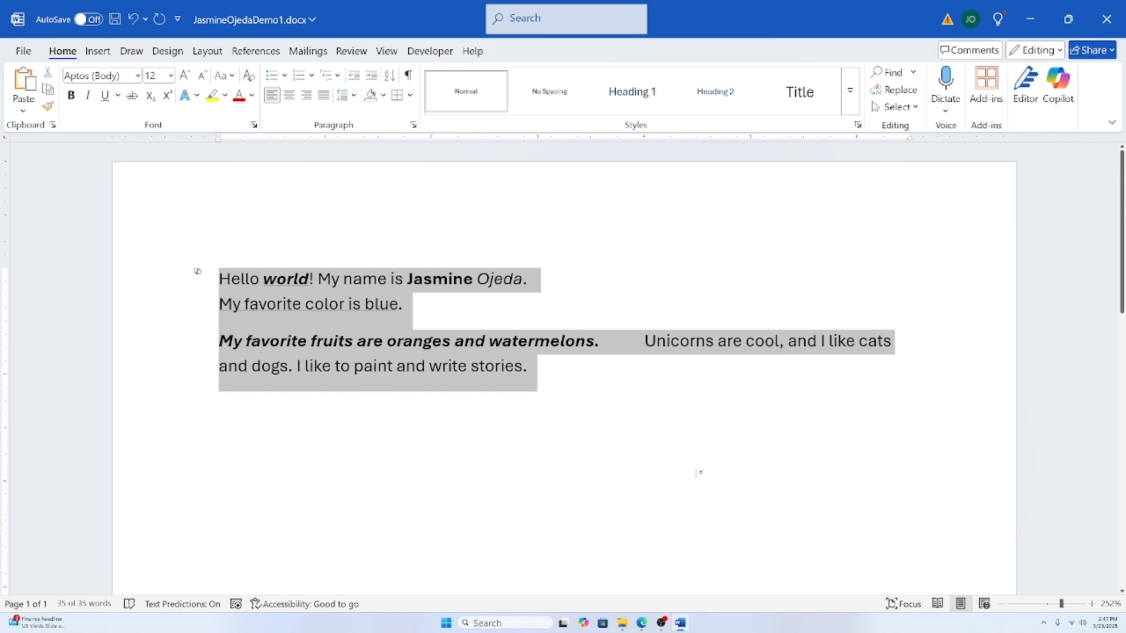
{"action": "left_click", "coordinate": [595, 399]}
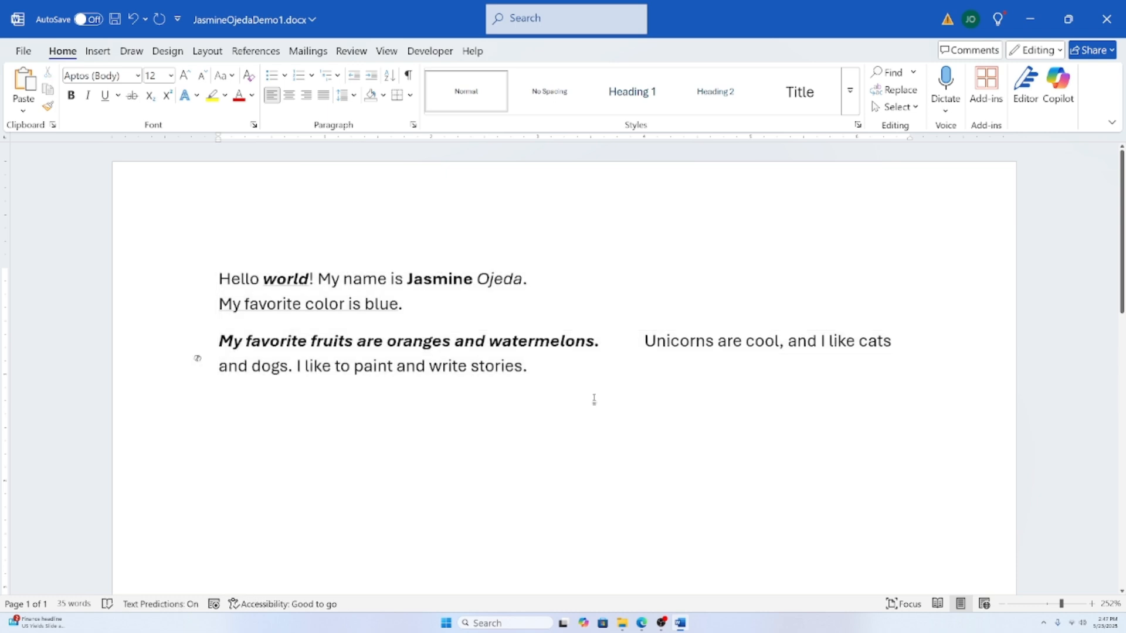
{"action": "key", "text": "ctrl+a"}
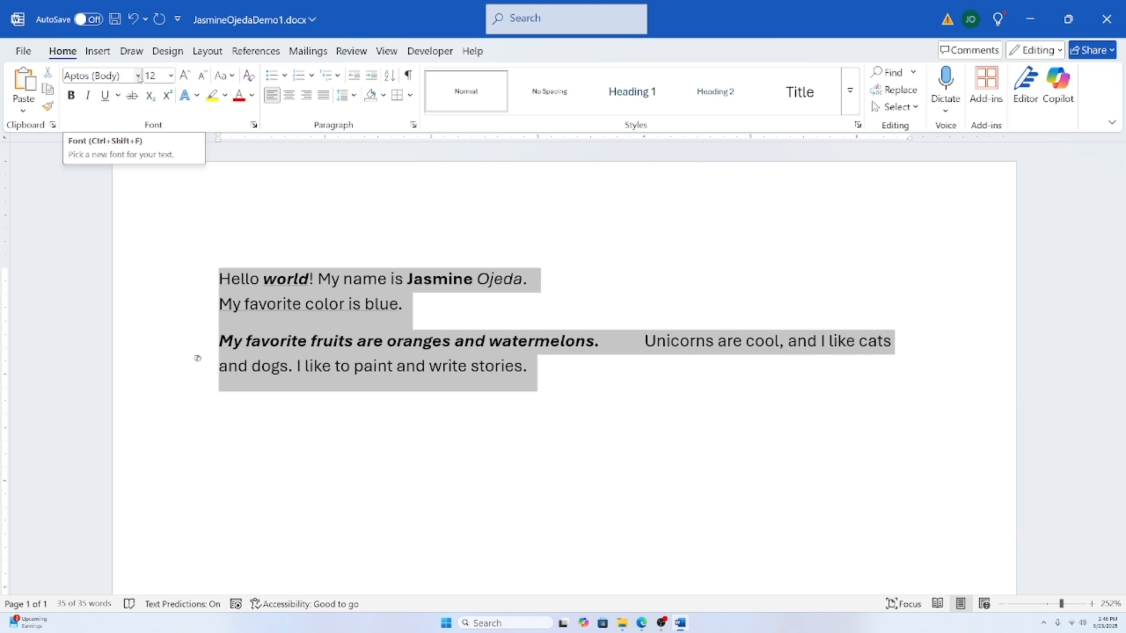
{"action": "left_click", "coordinate": [137, 75]}
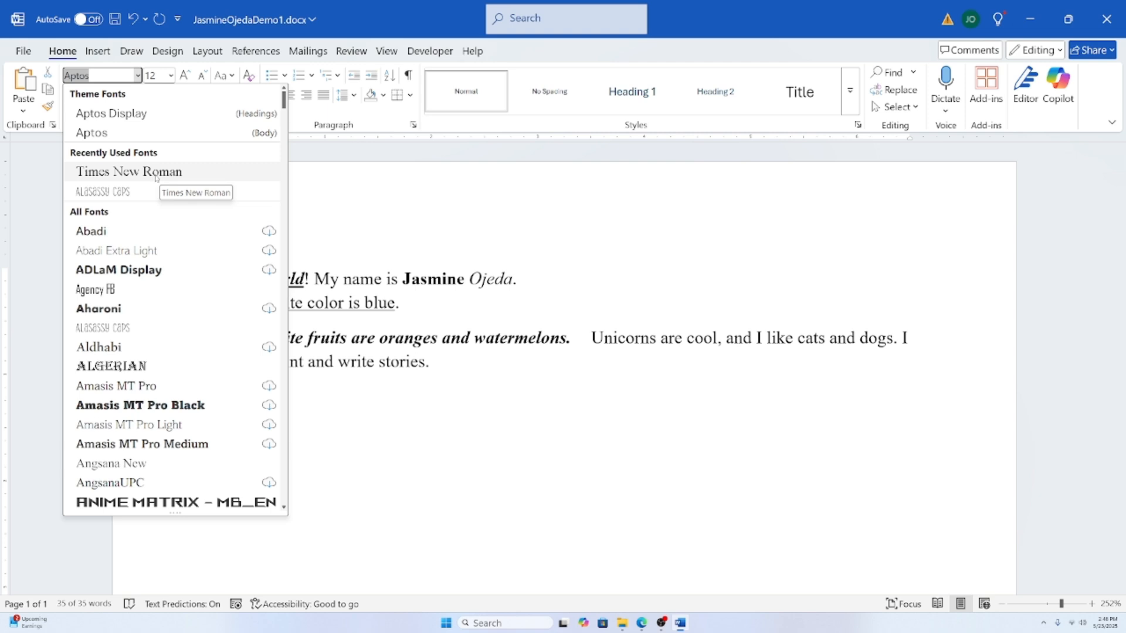
{"action": "scroll", "coordinate": [133, 329], "scroll_direction": "down", "scroll_amount": 2}
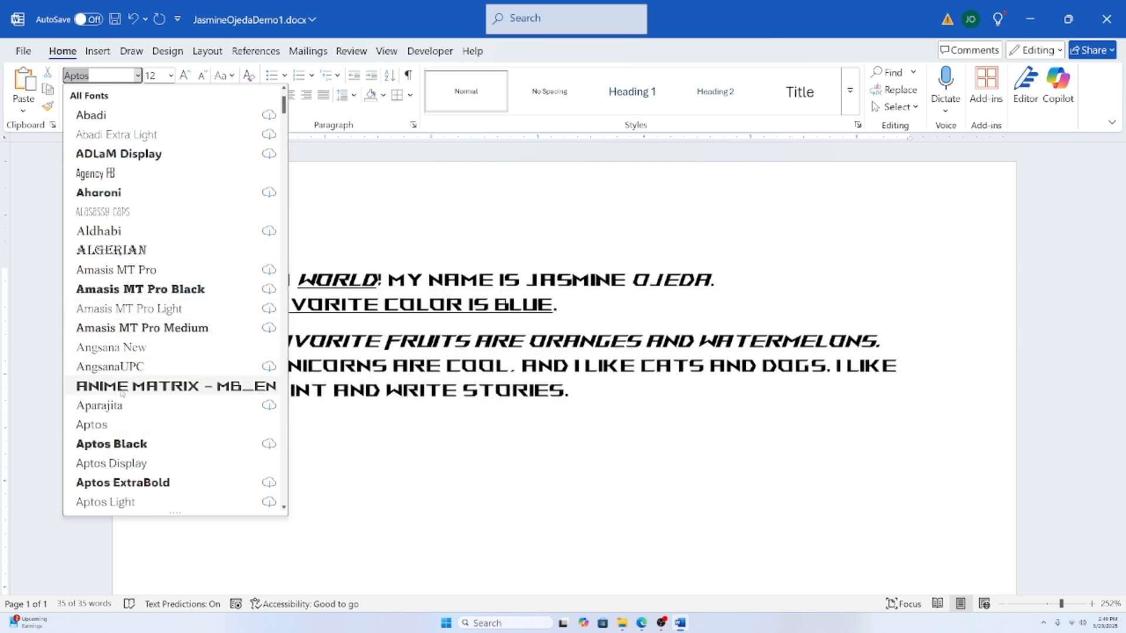
{"action": "scroll", "coordinate": [121, 394], "scroll_direction": "down", "scroll_amount": 1}
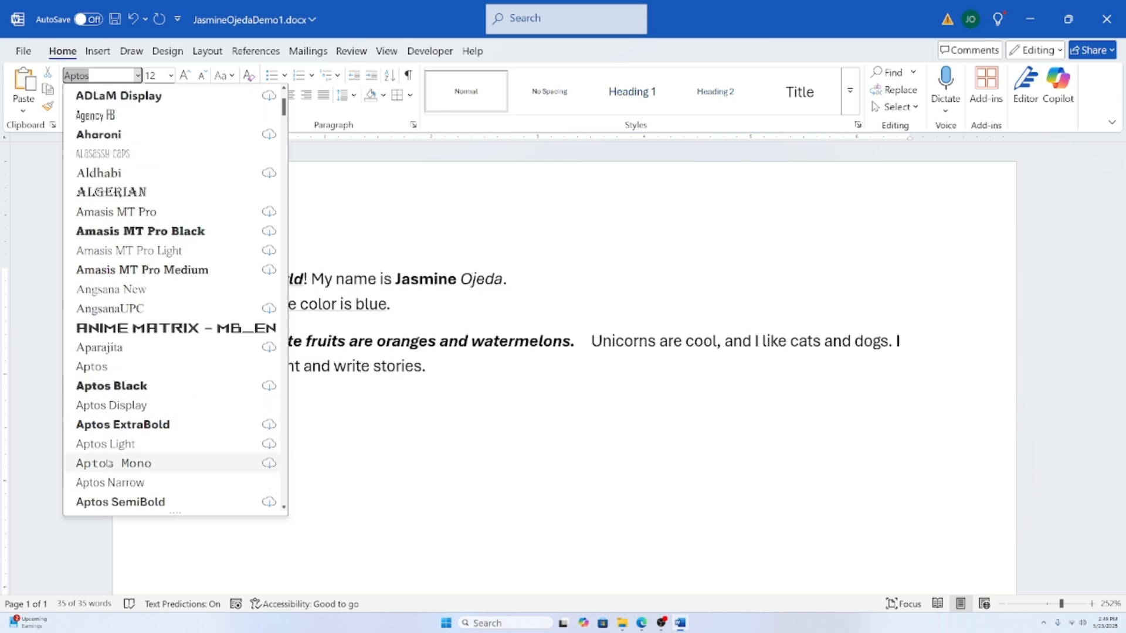
{"action": "scroll", "coordinate": [109, 484], "scroll_direction": "down", "scroll_amount": 3}
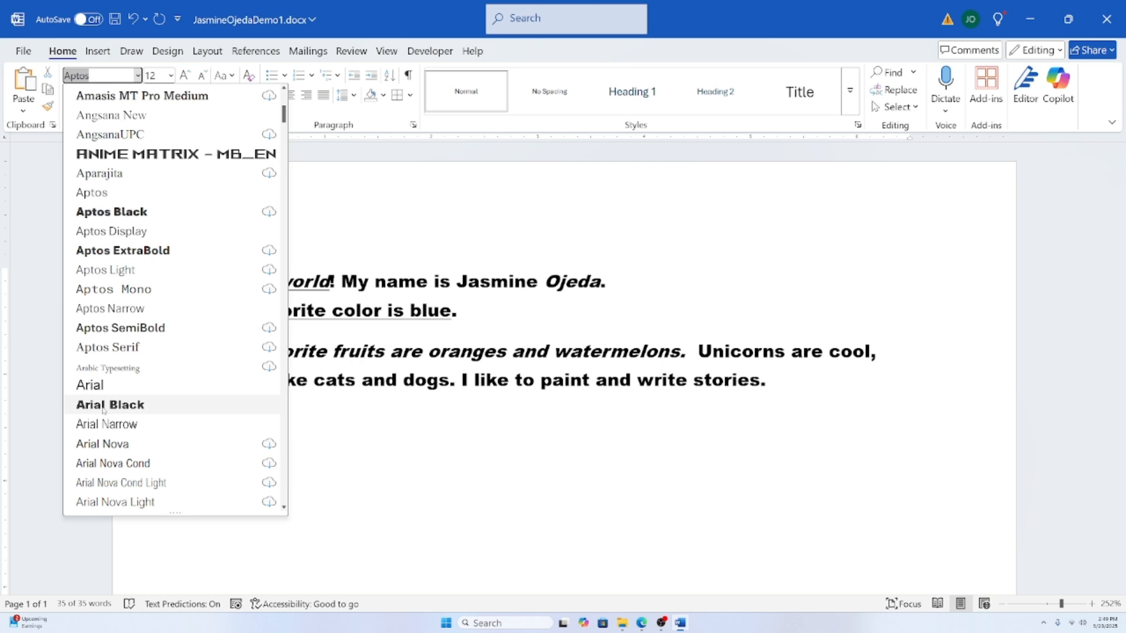
{"action": "scroll", "coordinate": [111, 376], "scroll_direction": "down", "scroll_amount": 5}
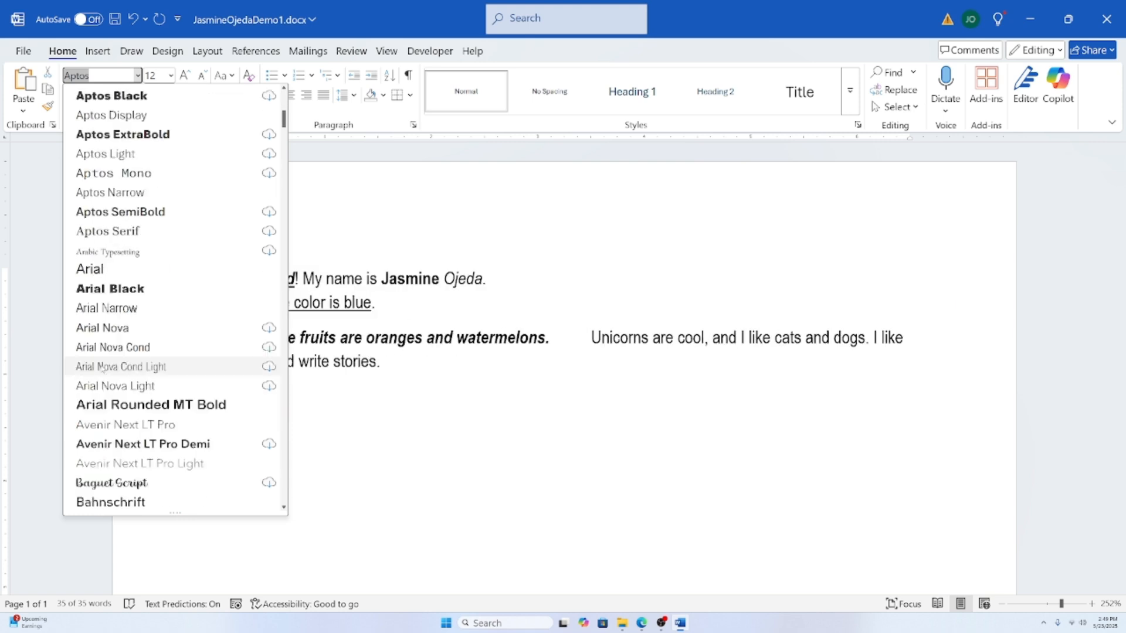
{"action": "scroll", "coordinate": [119, 387], "scroll_direction": "up", "scroll_amount": 3}
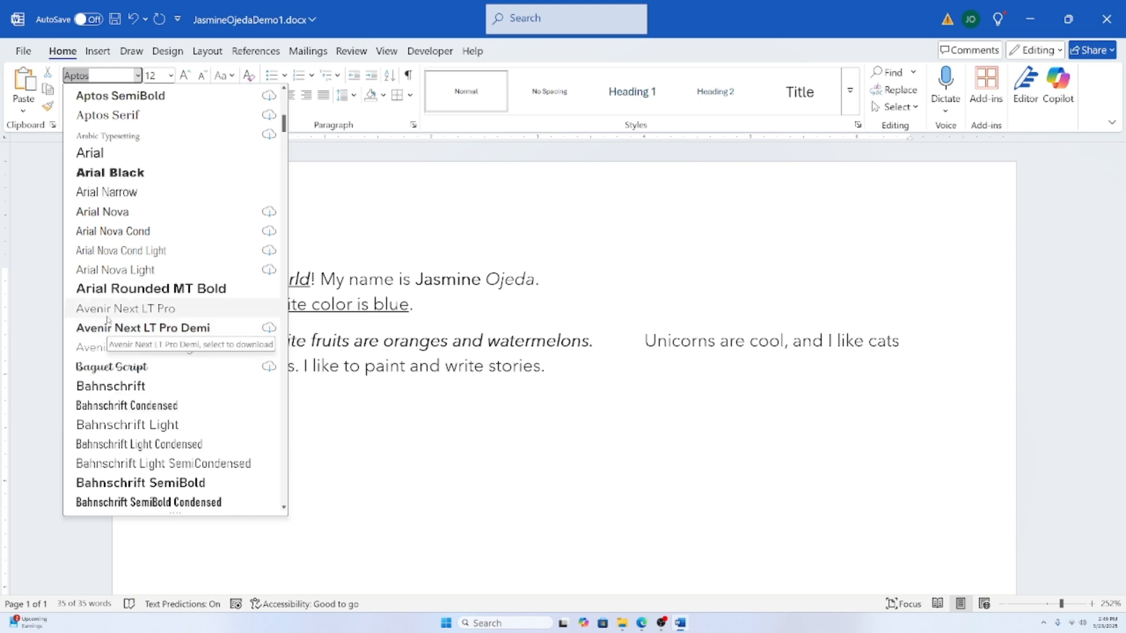
{"action": "scroll", "coordinate": [108, 327], "scroll_direction": "up", "scroll_amount": 10}
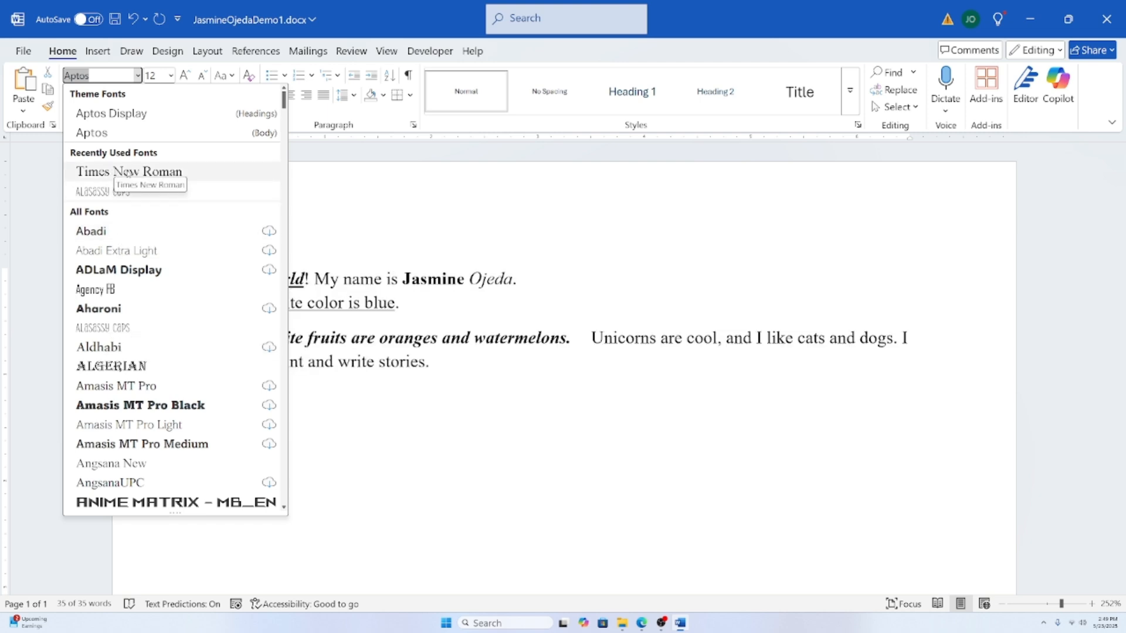
{"action": "scroll", "coordinate": [192, 386], "scroll_direction": "down", "scroll_amount": 20}
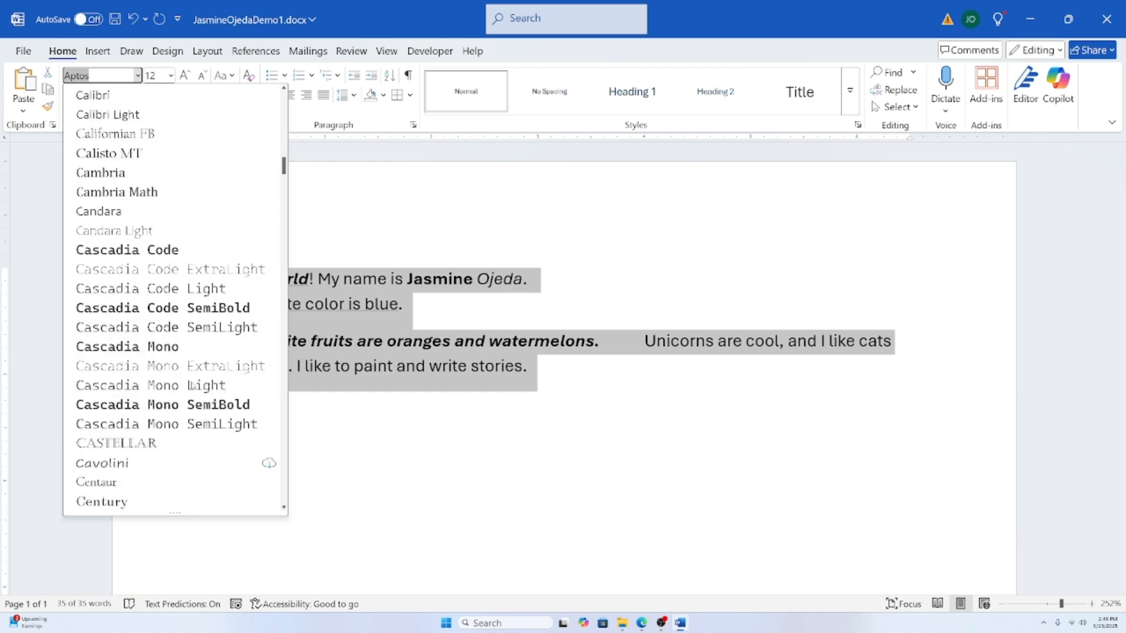
{"action": "scroll", "coordinate": [192, 386], "scroll_direction": "up", "scroll_amount": 20}
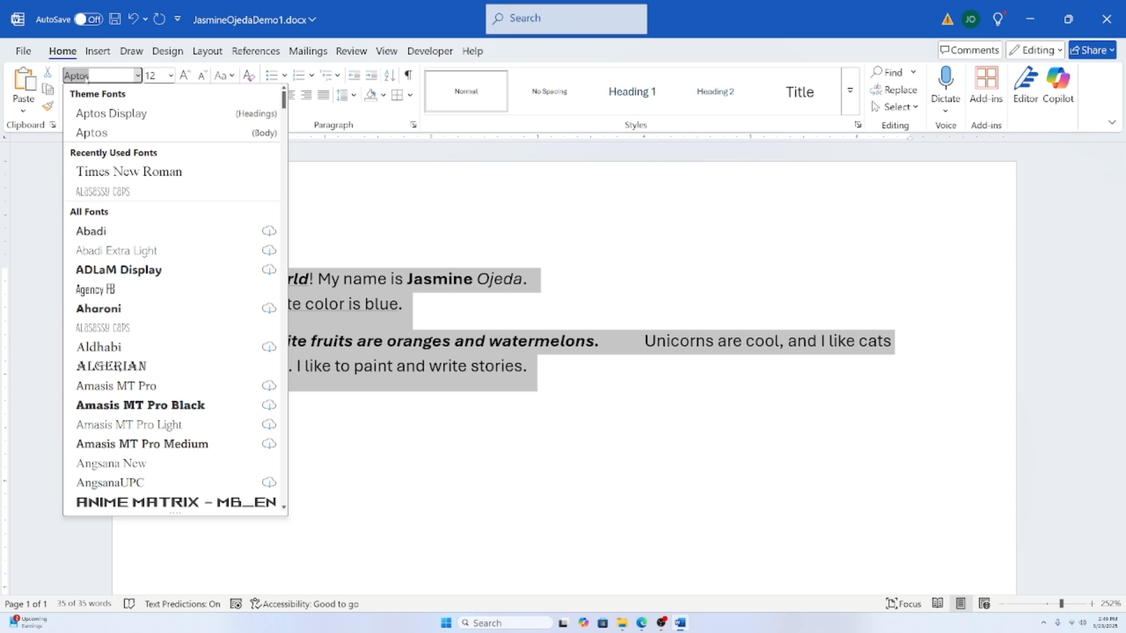
Step: Set the font of the entire selected text to Times New Roman and clear the selection
{"action": "type", "text": "Times New Rom"}
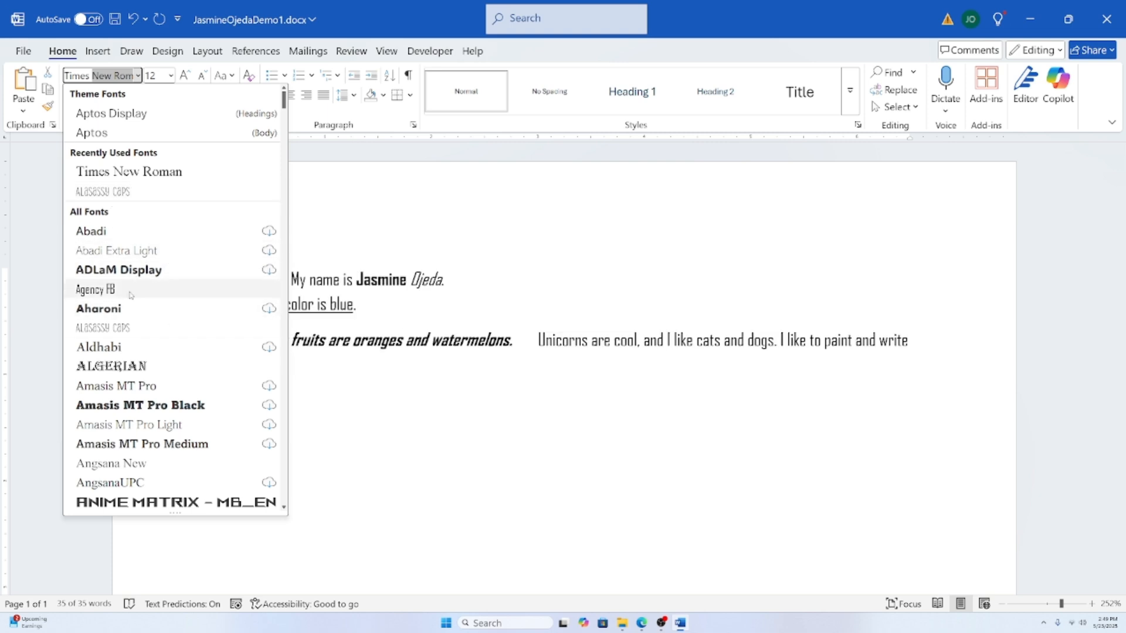
{"action": "left_click", "coordinate": [106, 171]}
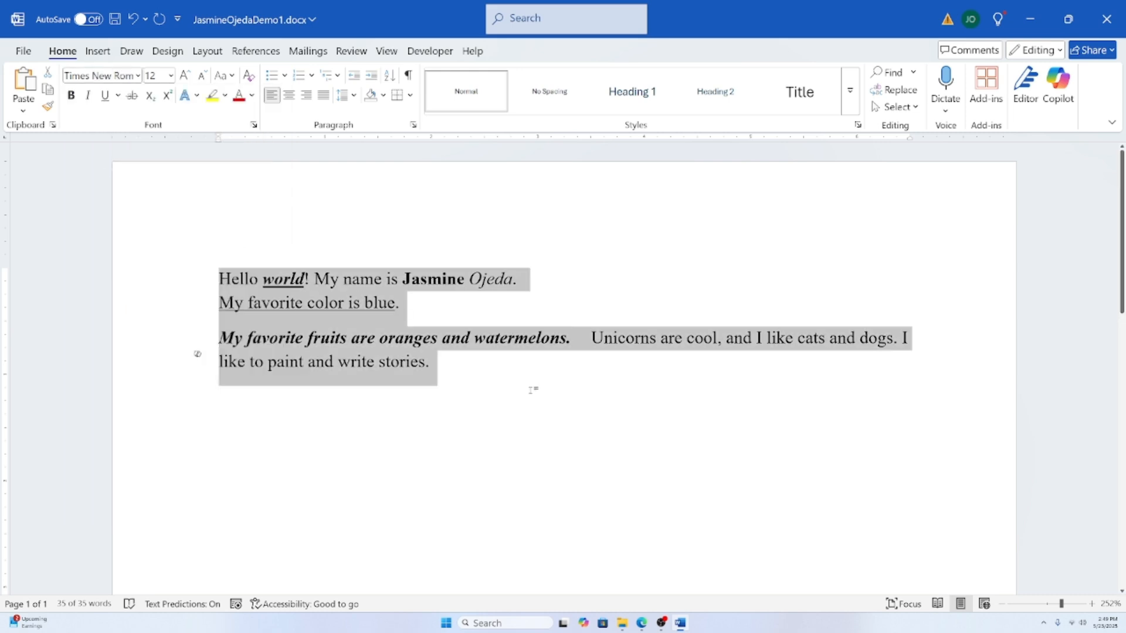
{"action": "left_click", "coordinate": [591, 450]}
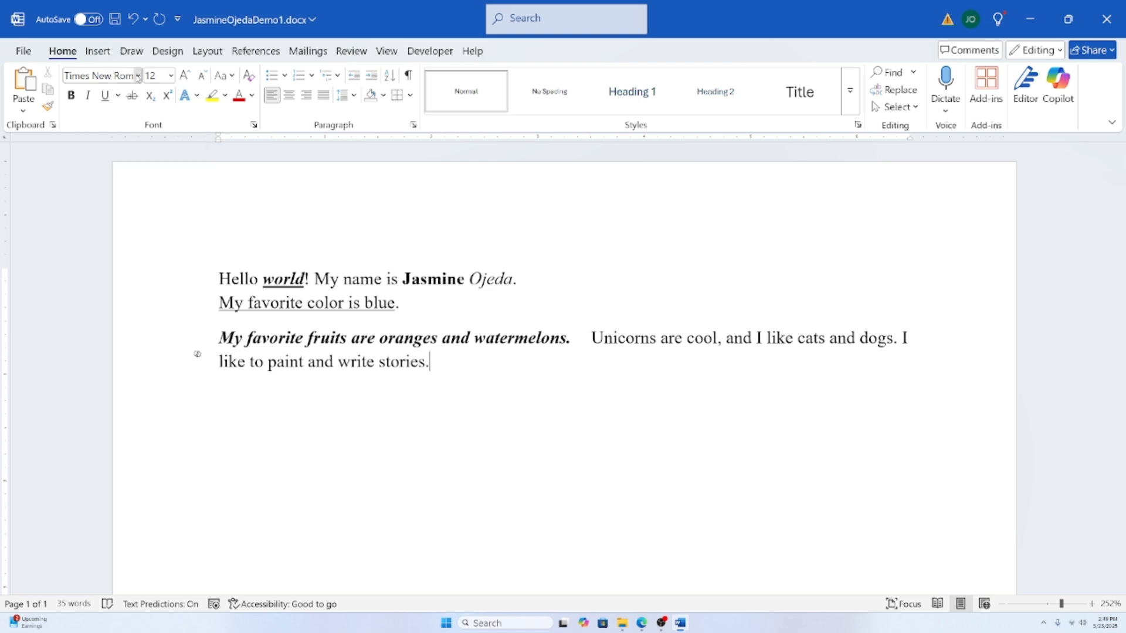
{"action": "left_click", "coordinate": [137, 76]}
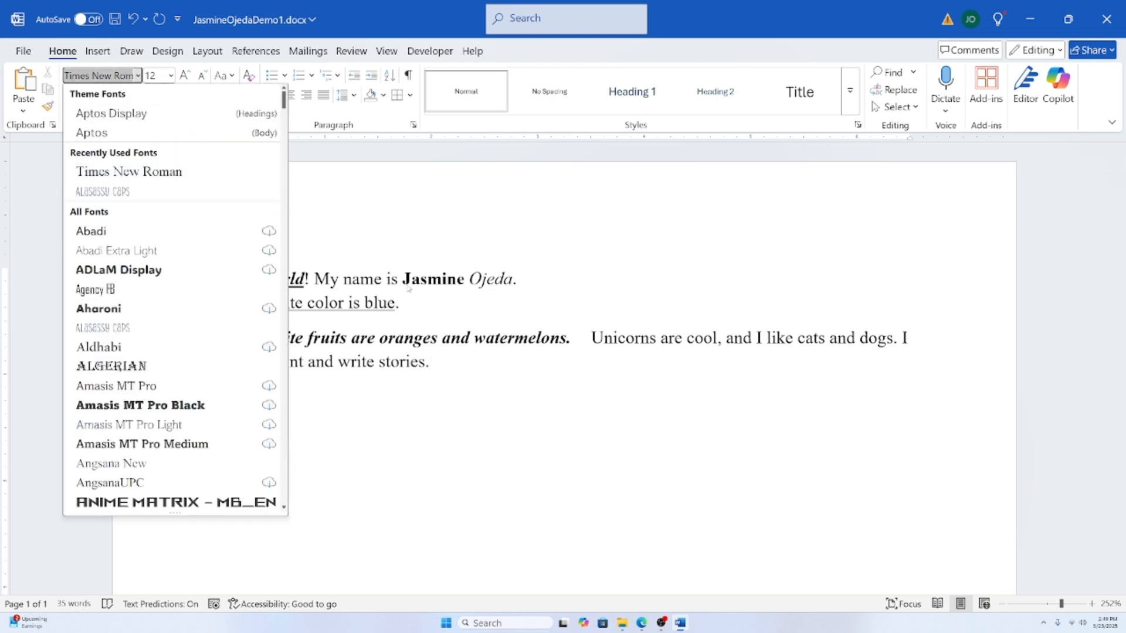
{"action": "left_click", "coordinate": [514, 362]}
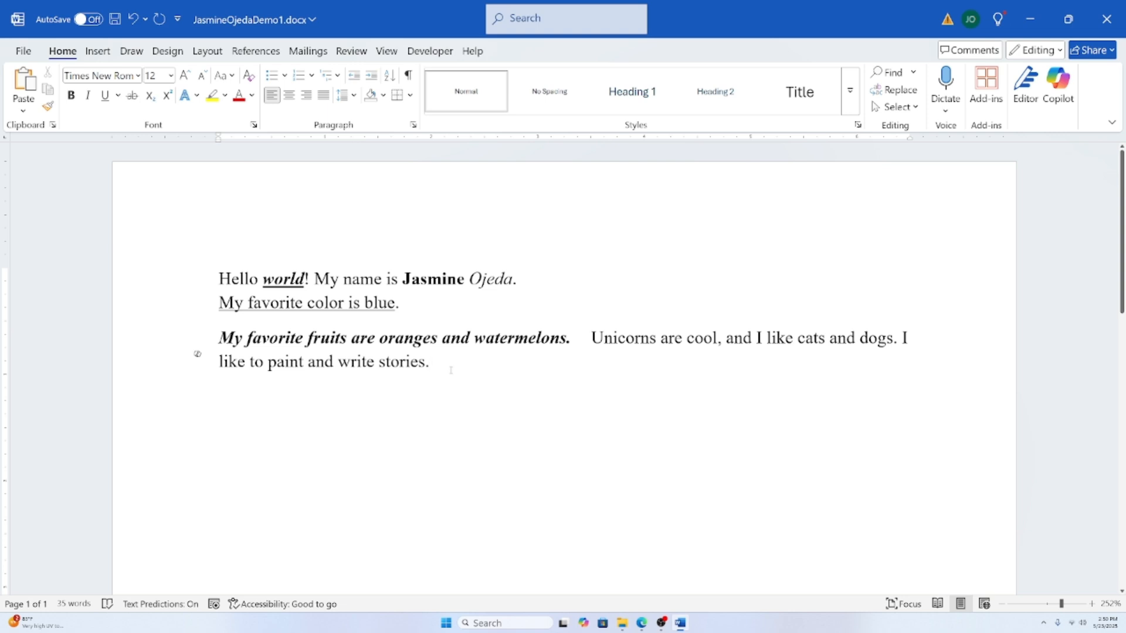
Step: Select the entire document text and set its font size to 14 from the preset sizes
{"action": "key", "text": "ctrl+a"}
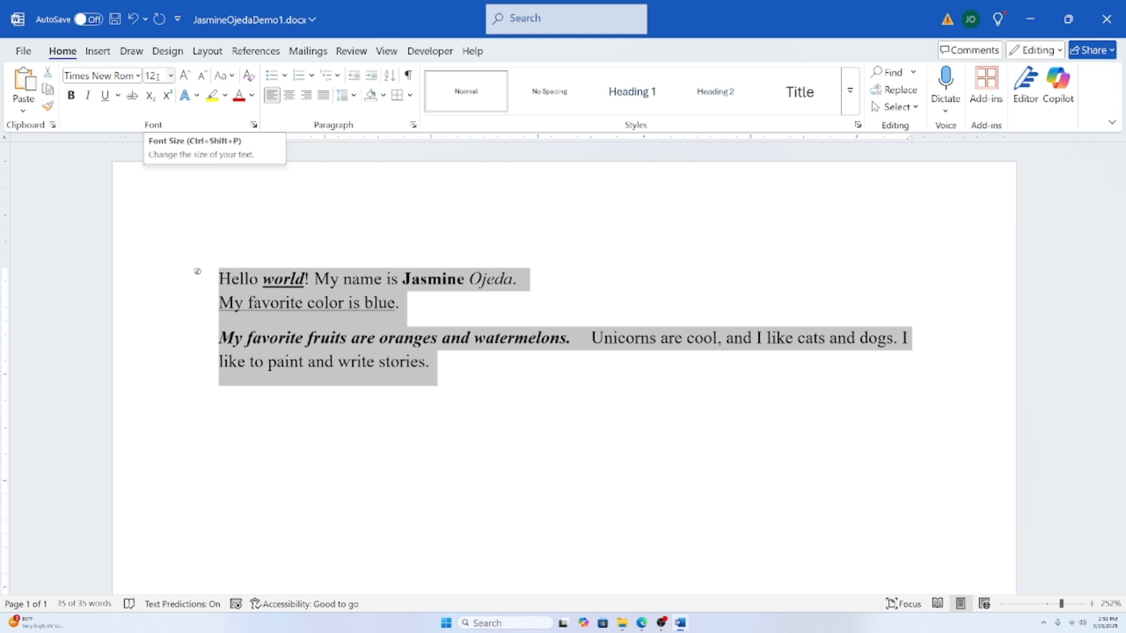
{"action": "left_click", "coordinate": [170, 77]}
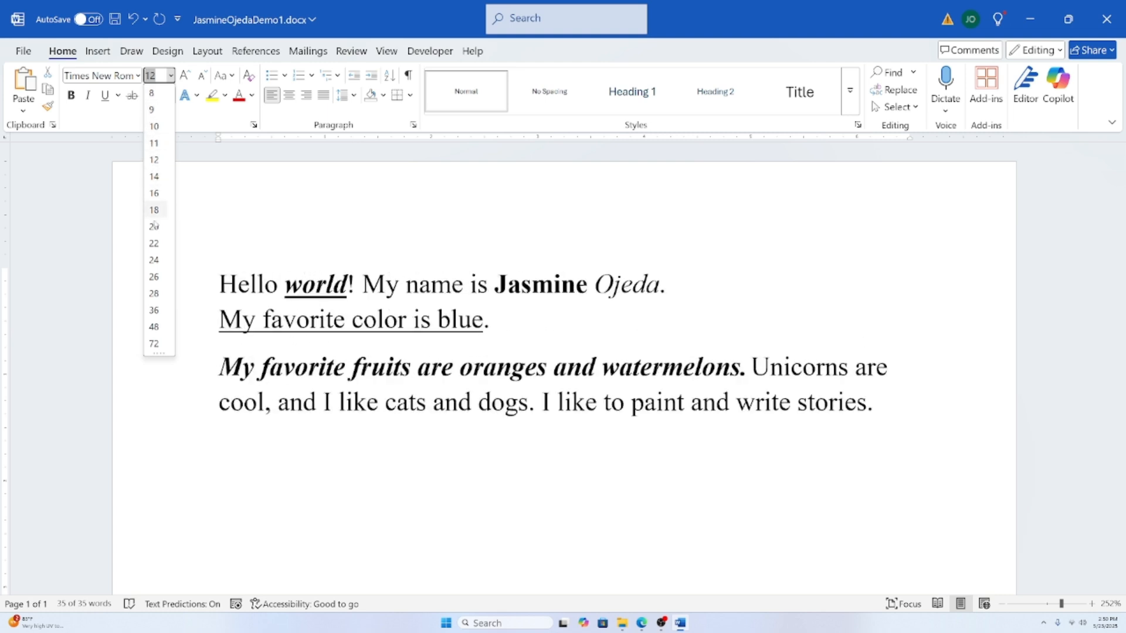
{"action": "left_click", "coordinate": [155, 177]}
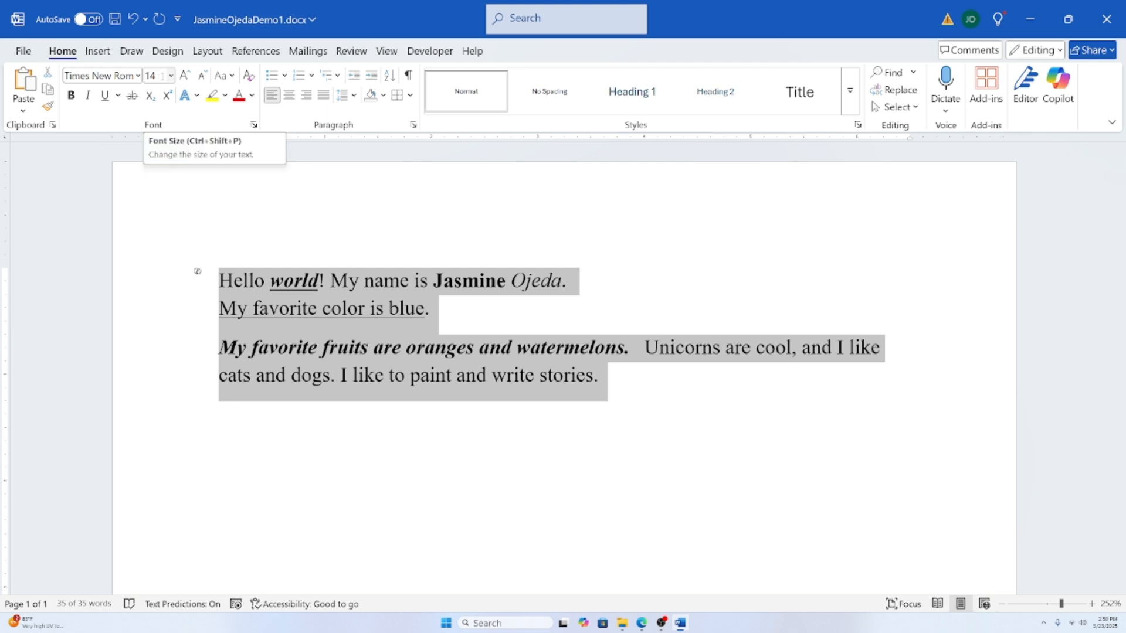
Step: Set the font size of the entire selected text to the custom value 13
{"action": "left_click", "coordinate": [163, 76]}
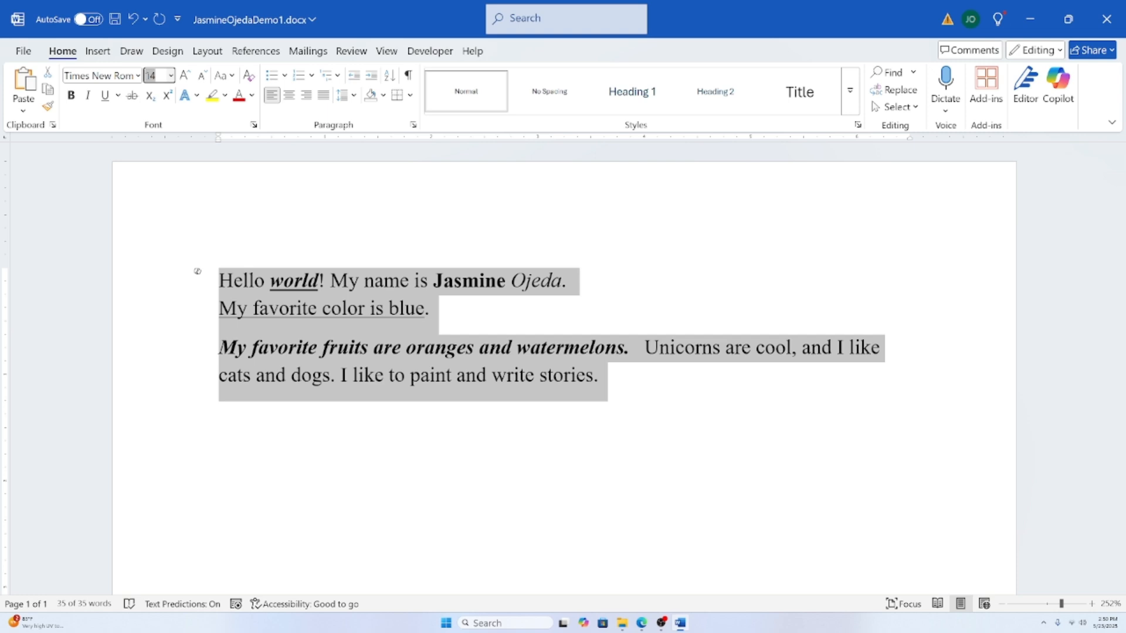
{"action": "type", "text": "13"}
{"action": "key", "text": "Return"}
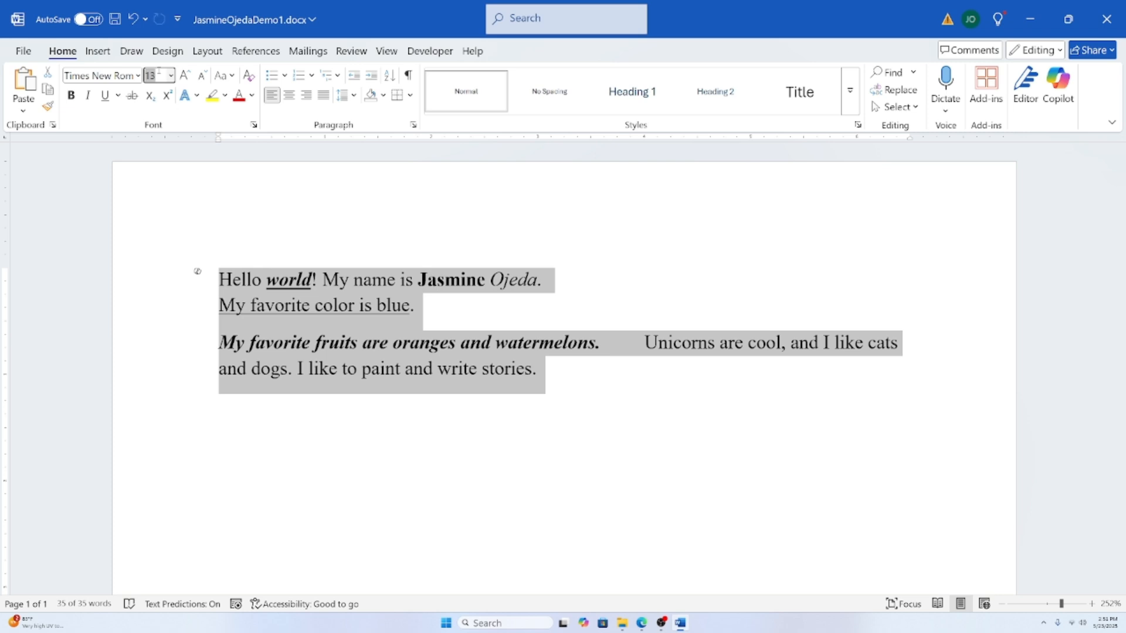
Step: Set the font size of the entire selected text to 100 and look over the resulting pages
{"action": "type", "text": "100"}
{"action": "key", "text": "Return"}
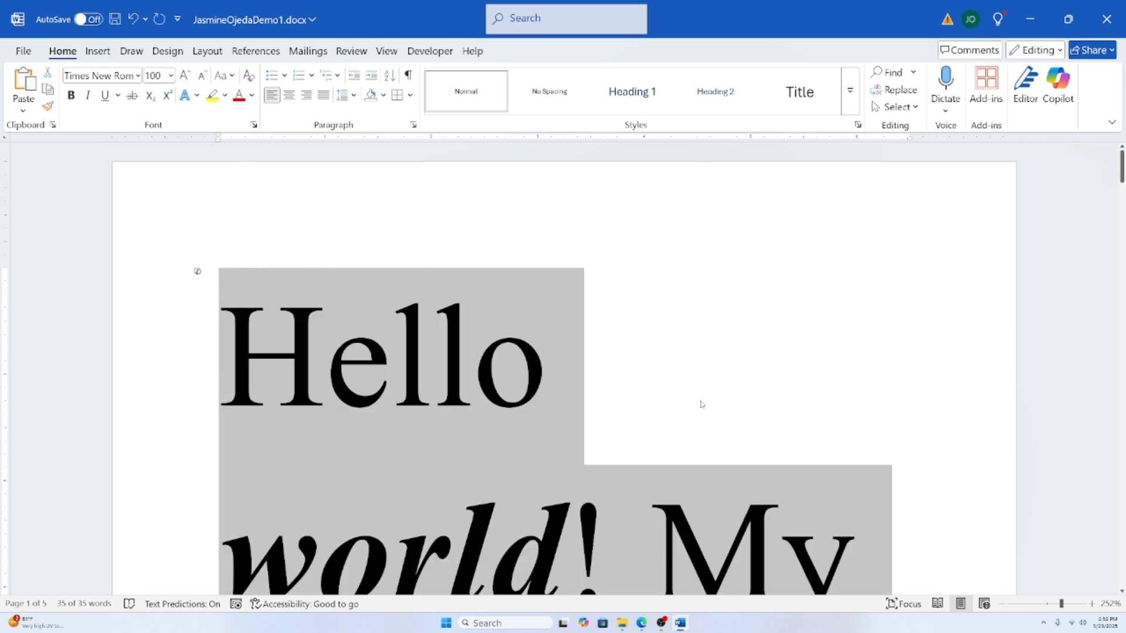
{"action": "scroll", "coordinate": [916, 470], "scroll_direction": "down", "scroll_amount": 5}
{"action": "scroll", "coordinate": [916, 471], "scroll_direction": "down", "scroll_amount": 15}
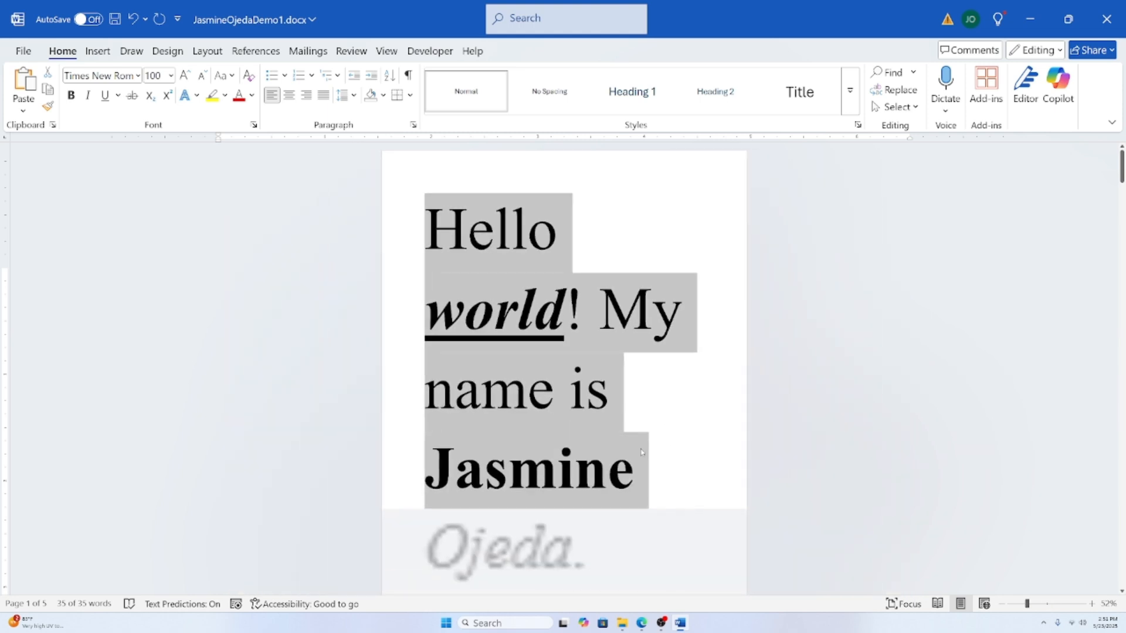
{"action": "scroll", "coordinate": [588, 430], "scroll_direction": "up", "scroll_amount": 2}
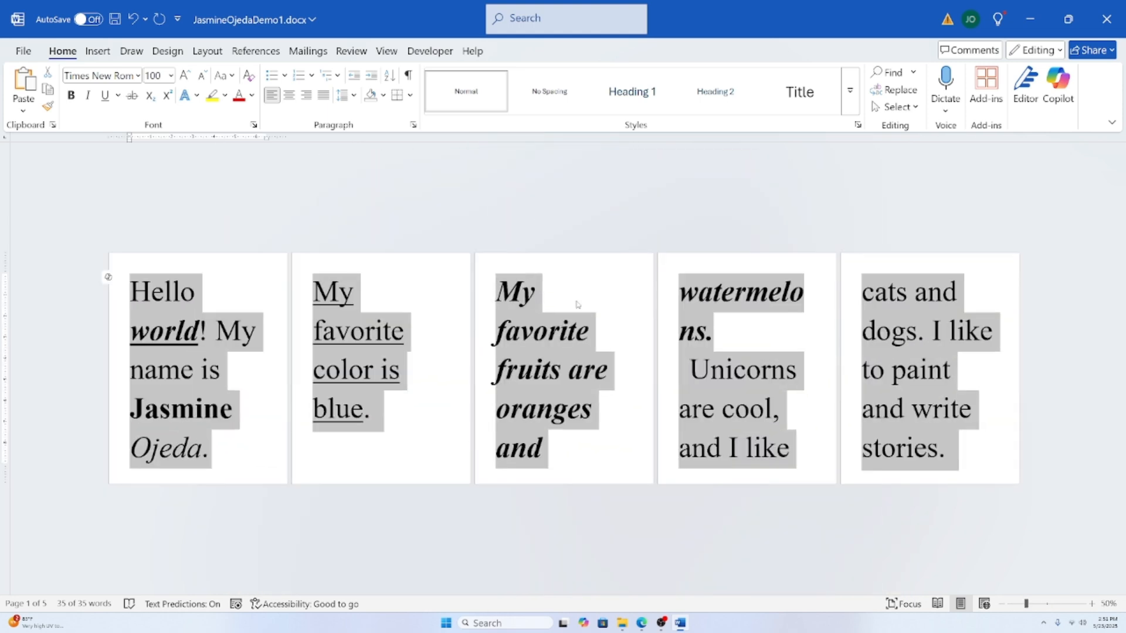
{"action": "scroll", "coordinate": [532, 409], "scroll_direction": "up", "scroll_amount": 12}
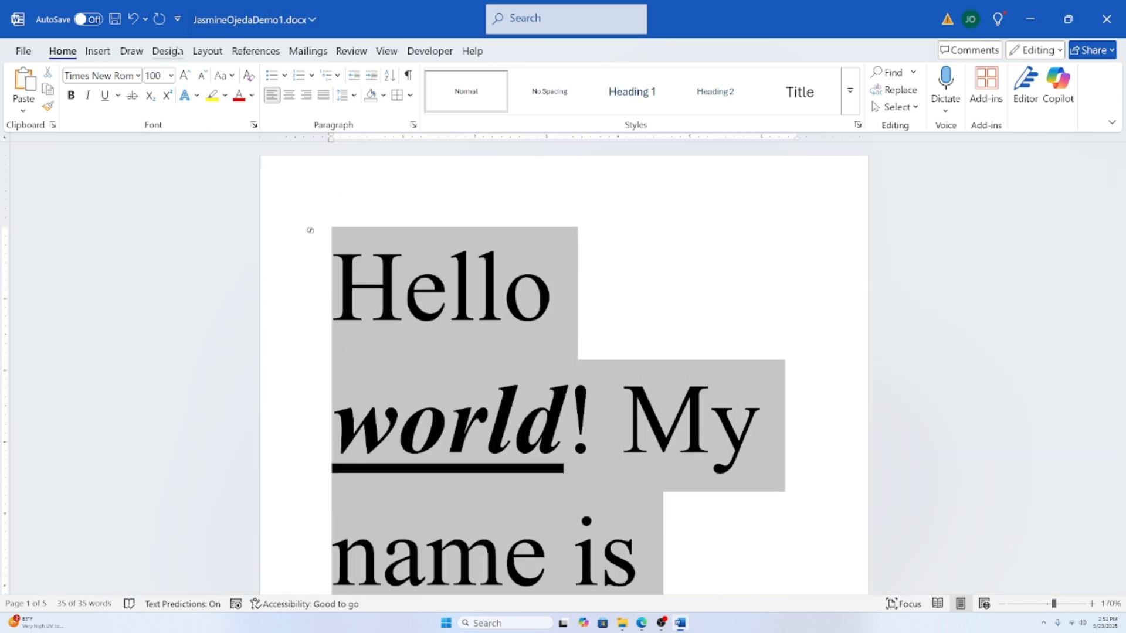
Step: Set the font size of the entire selected text to 12 and clear the selection
{"action": "left_click", "coordinate": [171, 76]}
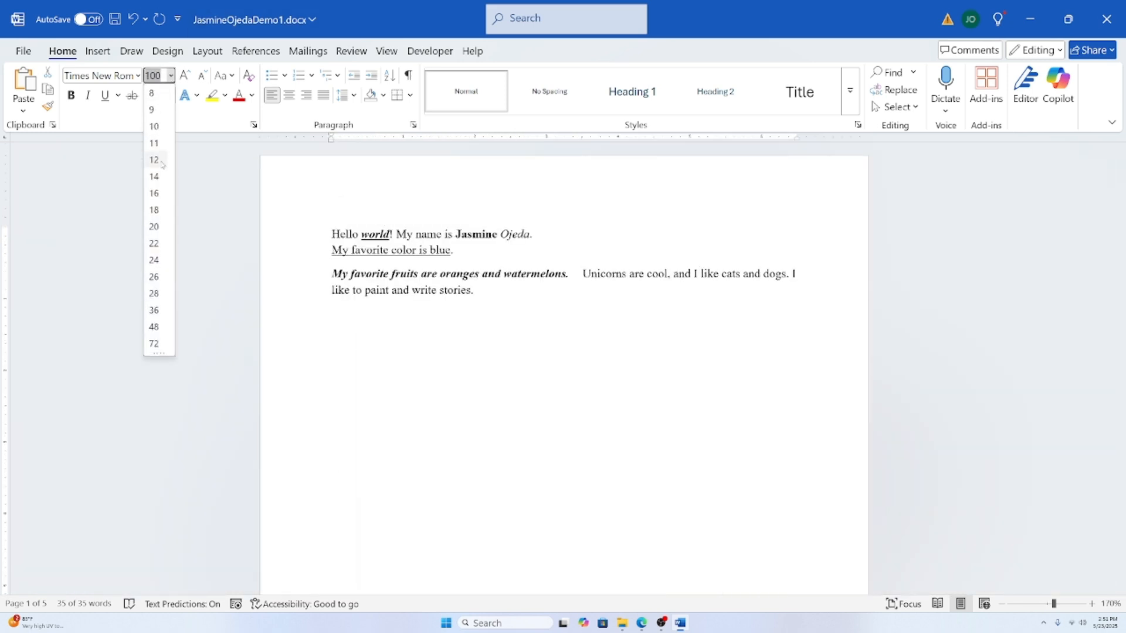
{"action": "left_click", "coordinate": [155, 160]}
{"action": "scroll", "coordinate": [563, 352], "scroll_direction": "up", "scroll_amount": 11}
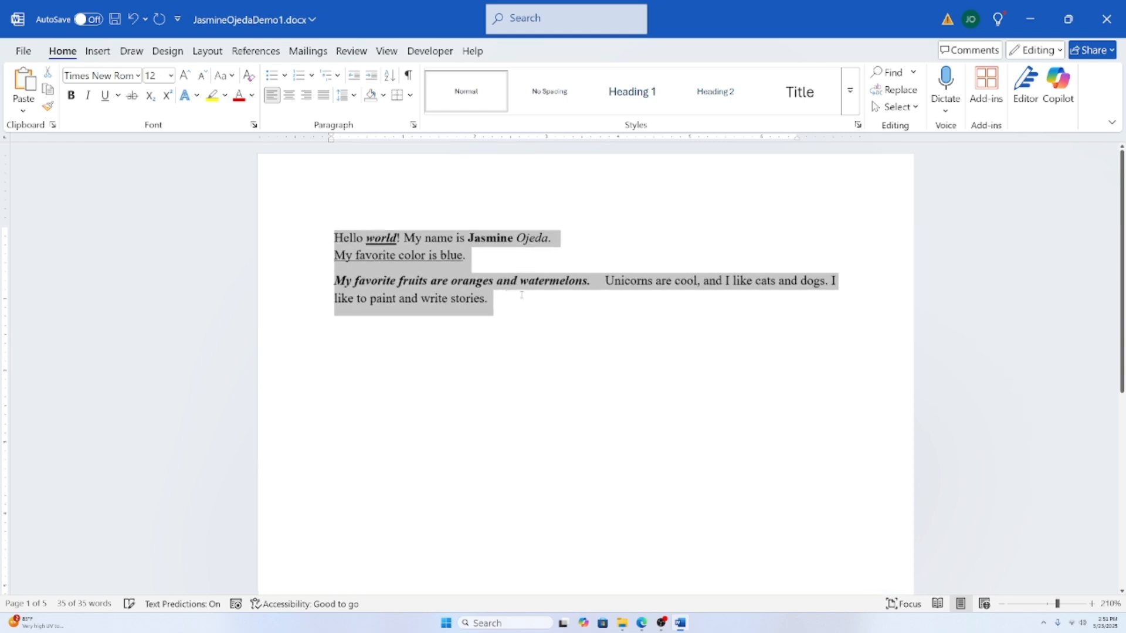
{"action": "scroll", "coordinate": [473, 352], "scroll_direction": "down", "scroll_amount": 2}
{"action": "left_click", "coordinate": [444, 362]}
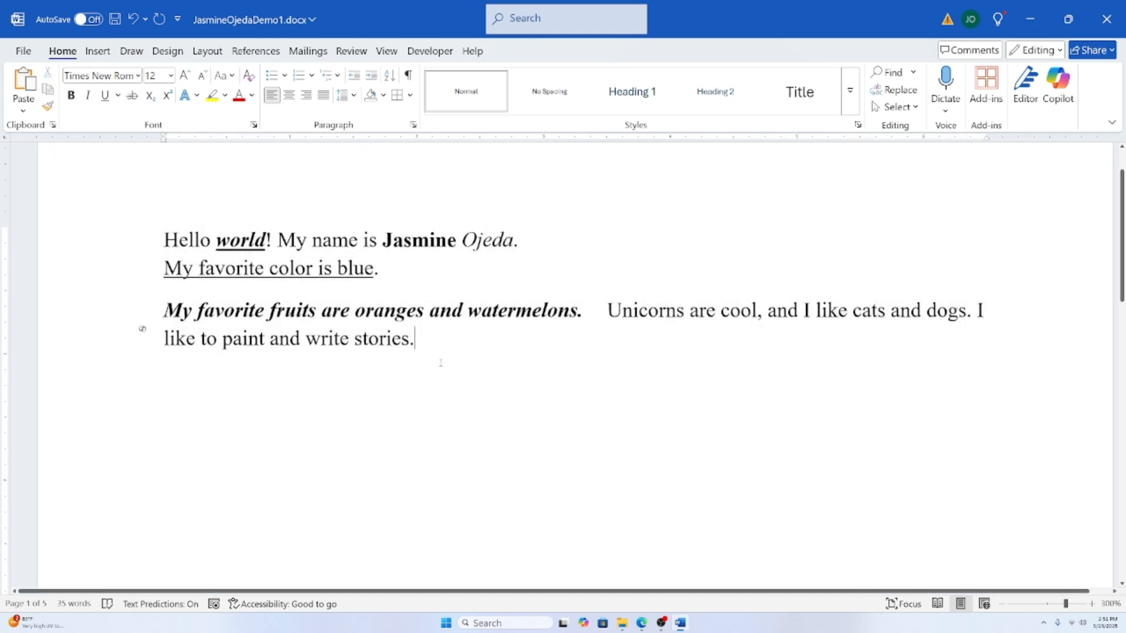
Step: Set the second paragraph's font size to 10 and change its font to Algerian
{"action": "scroll", "coordinate": [451, 354], "scroll_direction": "down", "scroll_amount": 2}
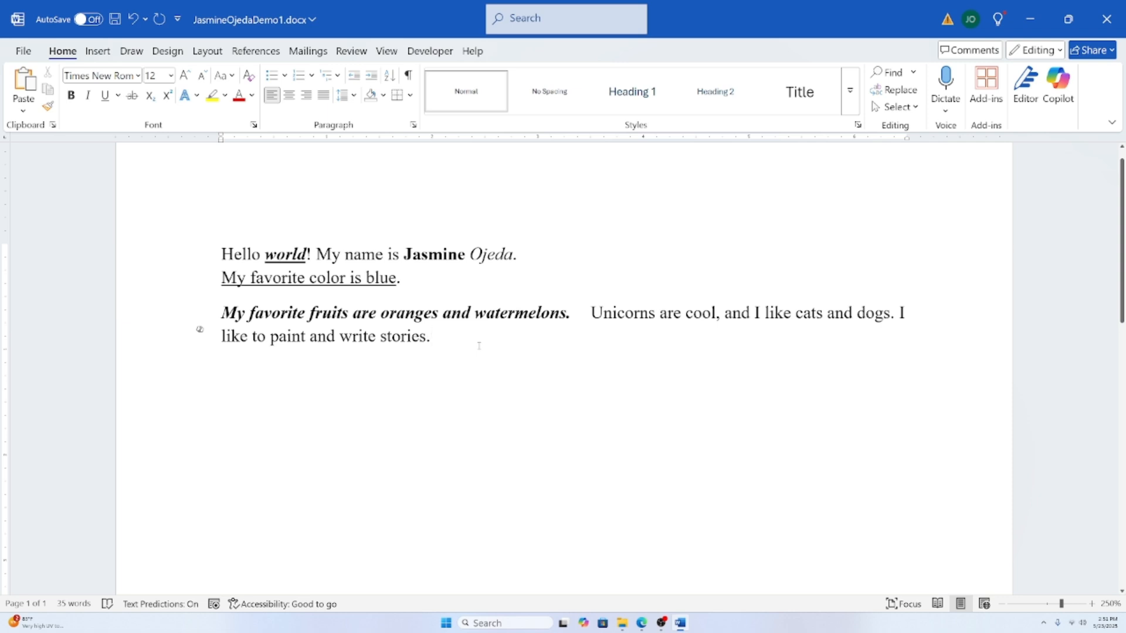
{"action": "left_click_drag", "start_coordinate": [486, 342], "coordinate": [221, 311]}
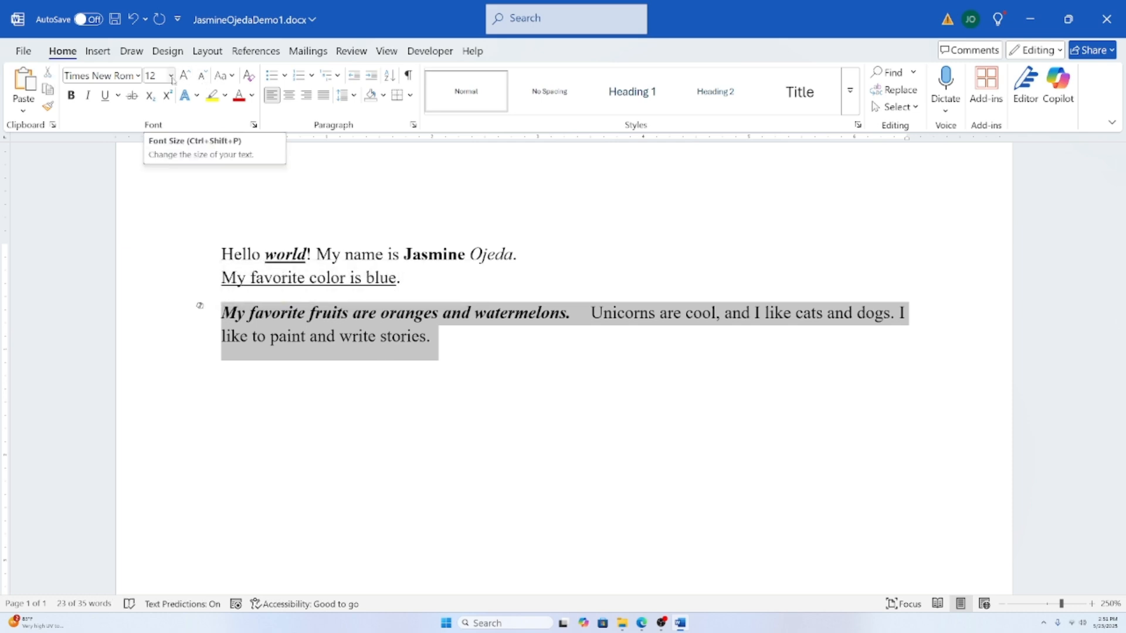
{"action": "left_click", "coordinate": [170, 76]}
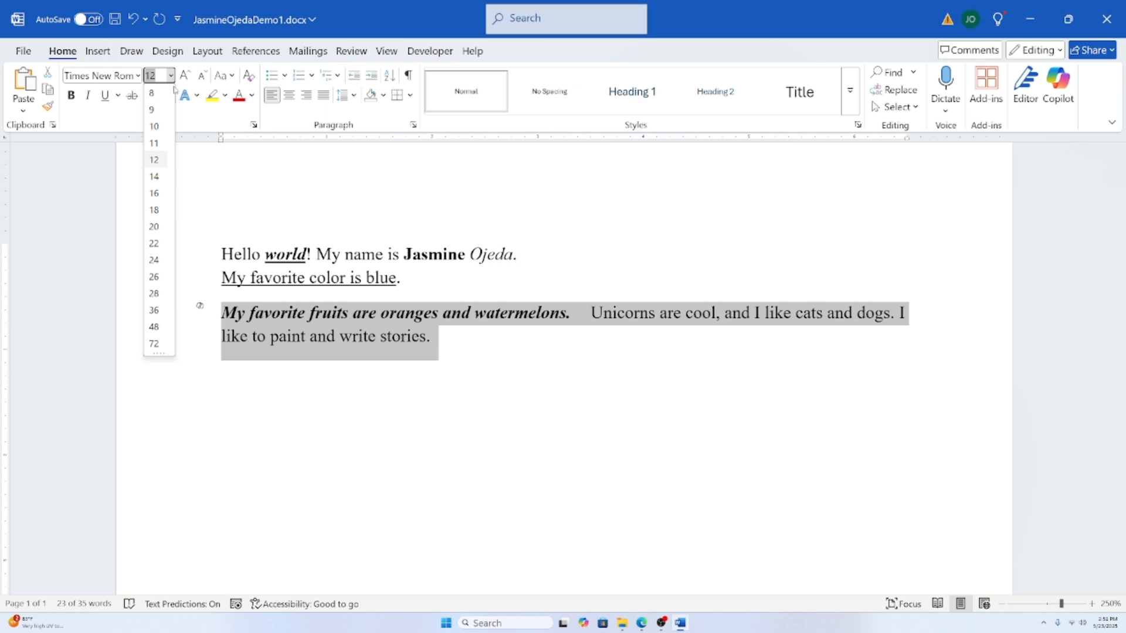
{"action": "left_click", "coordinate": [165, 133]}
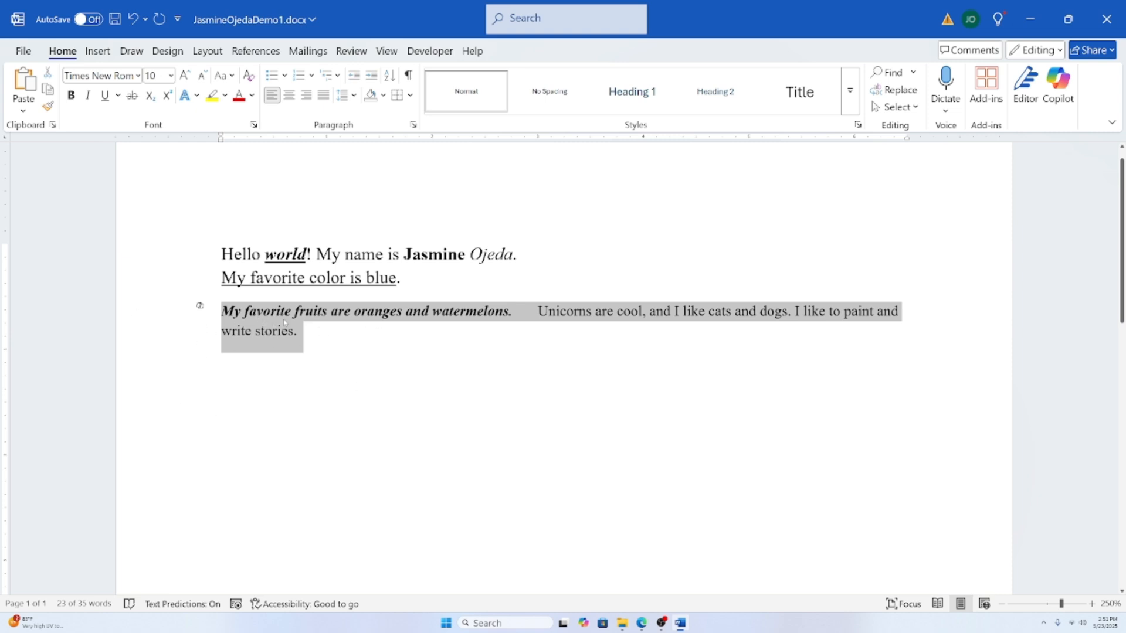
{"action": "left_click", "coordinate": [138, 75]}
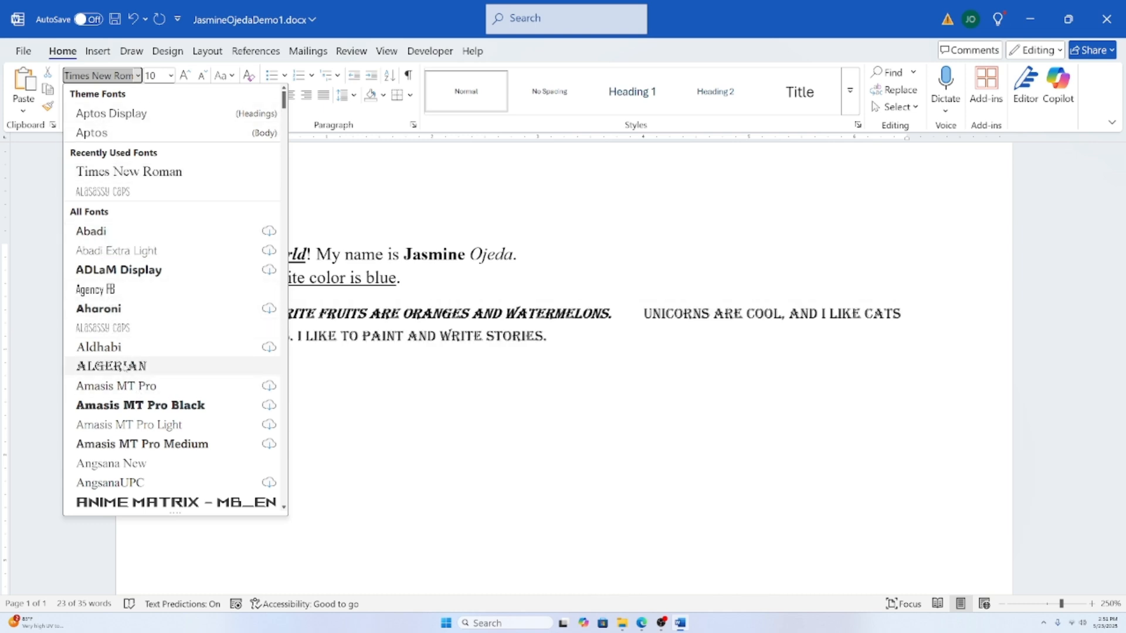
{"action": "left_click", "coordinate": [107, 369]}
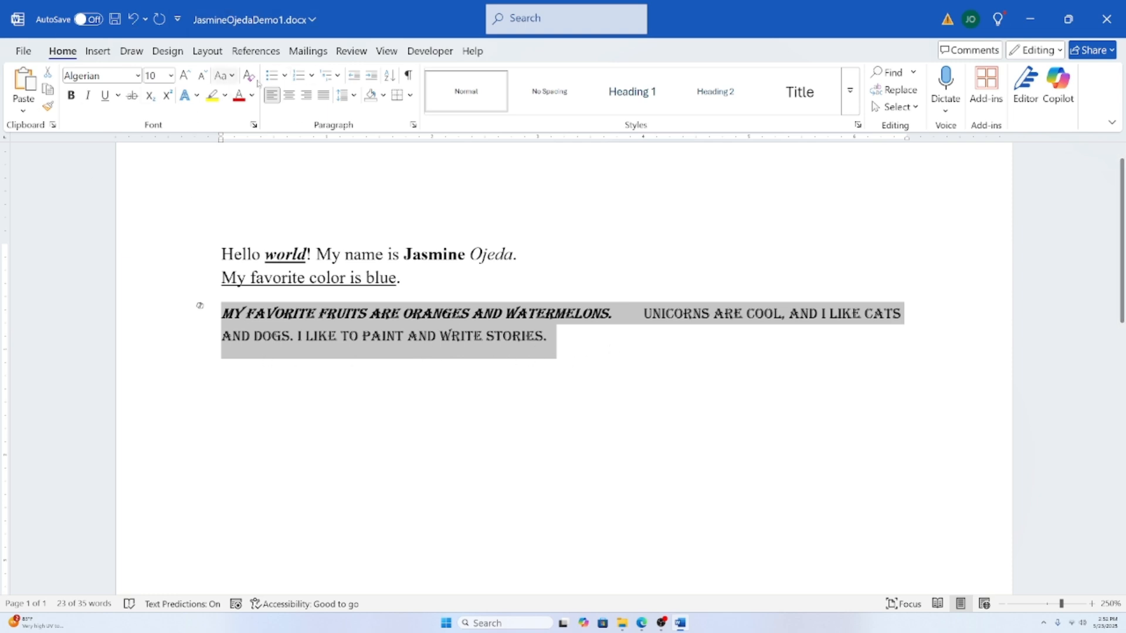
Step: Compare the font and size of the first paragraph with those of the second paragraph
{"action": "left_click", "coordinate": [401, 278]}
{"action": "left_click", "coordinate": [377, 256]}
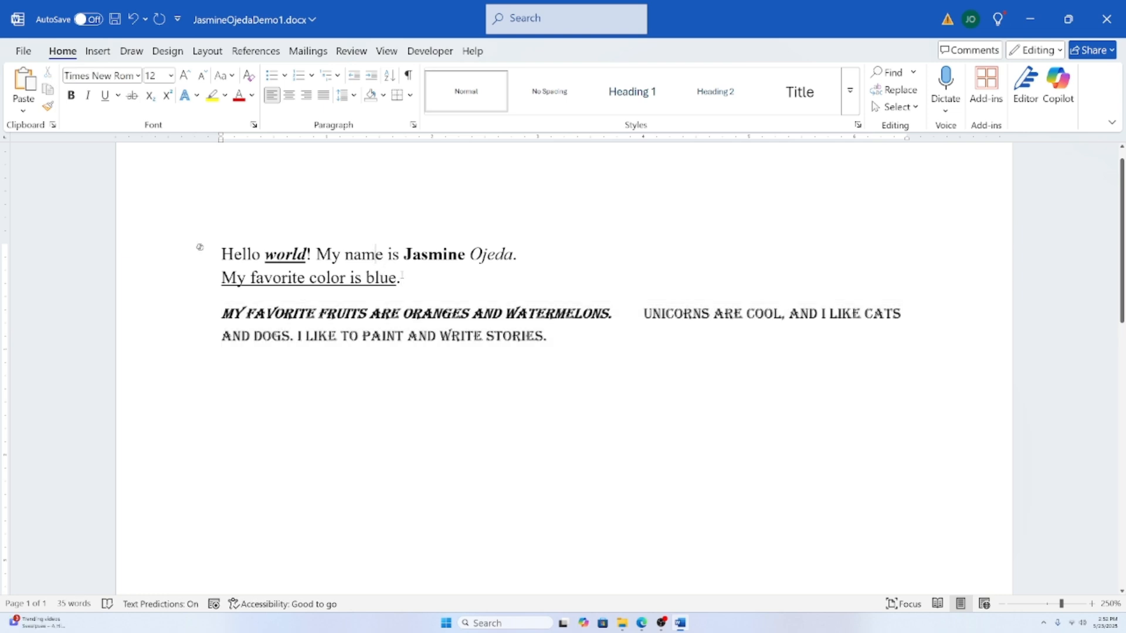
{"action": "left_click", "coordinate": [403, 278]}
{"action": "left_click", "coordinate": [548, 336]}
{"action": "left_click", "coordinate": [555, 314]}
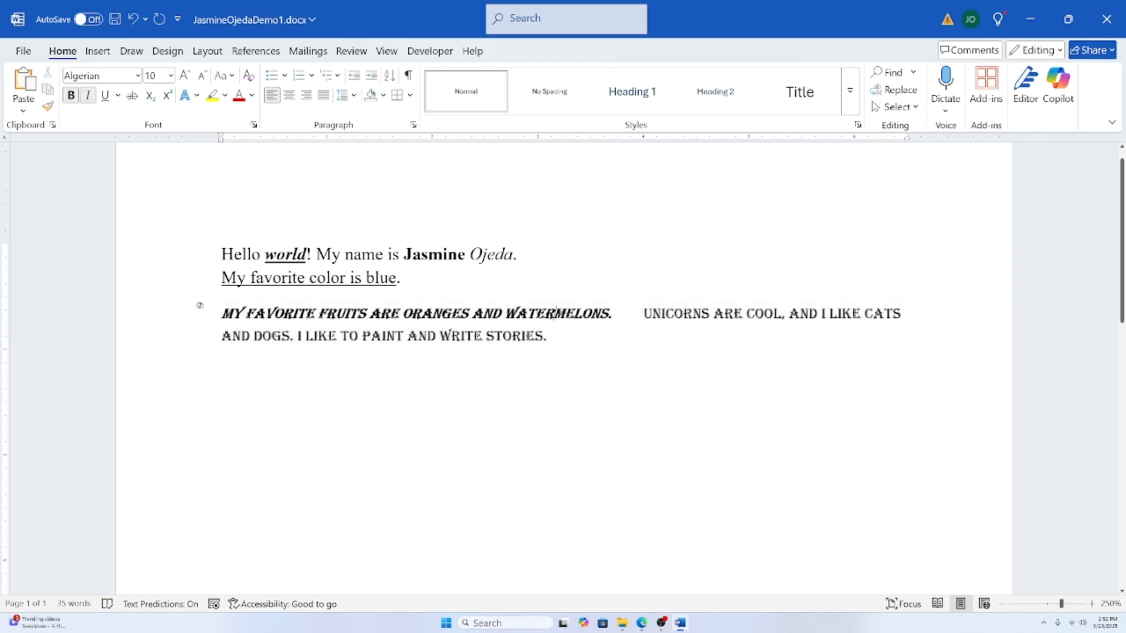
{"action": "double_click", "coordinate": [555, 315]}
{"action": "left_click", "coordinate": [570, 339]}
{"action": "mouse_move", "coordinate": [565, 333]}
{"action": "left_mouse_down"}
{"action": "mouse_move", "coordinate": [327, 336]}
{"action": "mouse_move", "coordinate": [222, 314]}
{"action": "left_mouse_up"}
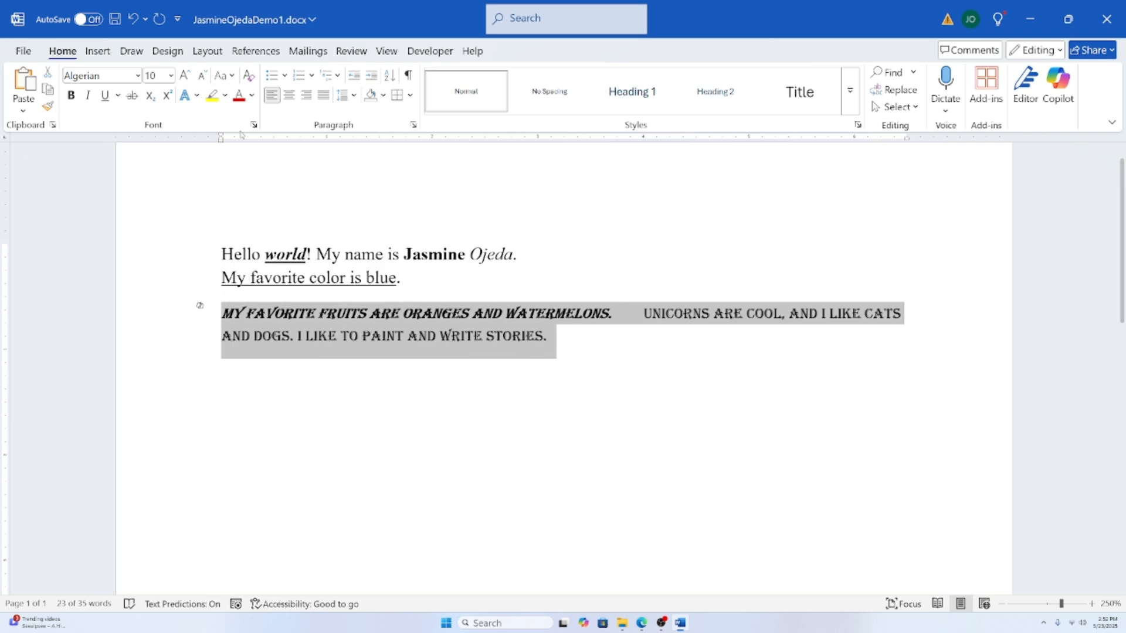
{"action": "left_click", "coordinate": [631, 364]}
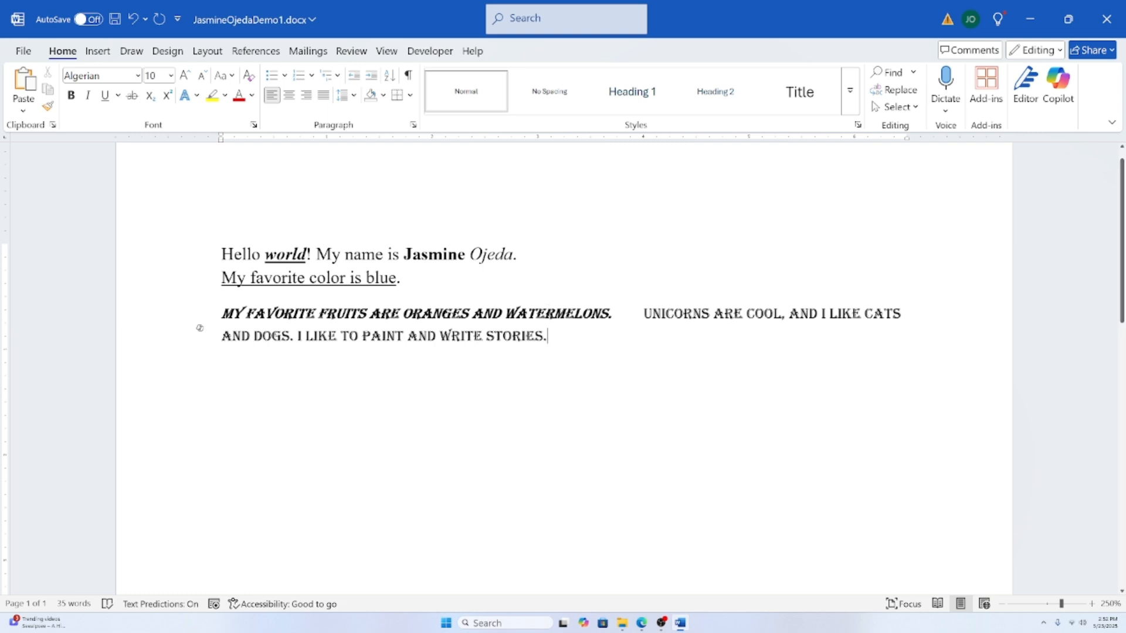
Step: Color the word "blue" in the first paragraph with a light blue theme font color
{"action": "left_click", "coordinate": [354, 264]}
{"action": "double_click", "coordinate": [380, 278]}
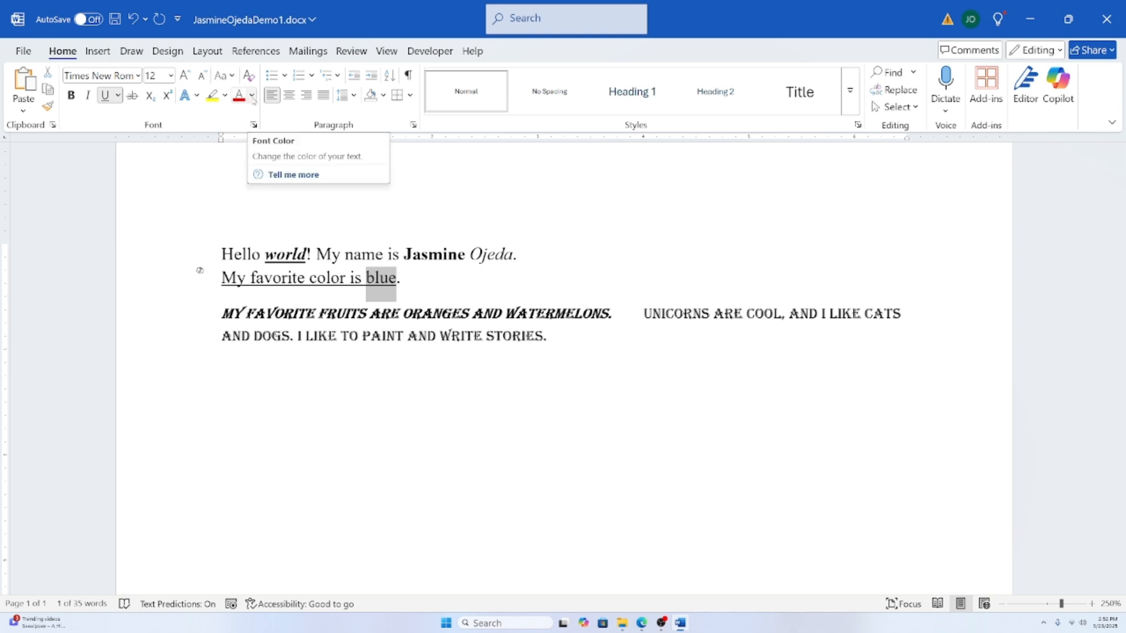
{"action": "left_click", "coordinate": [251, 98]}
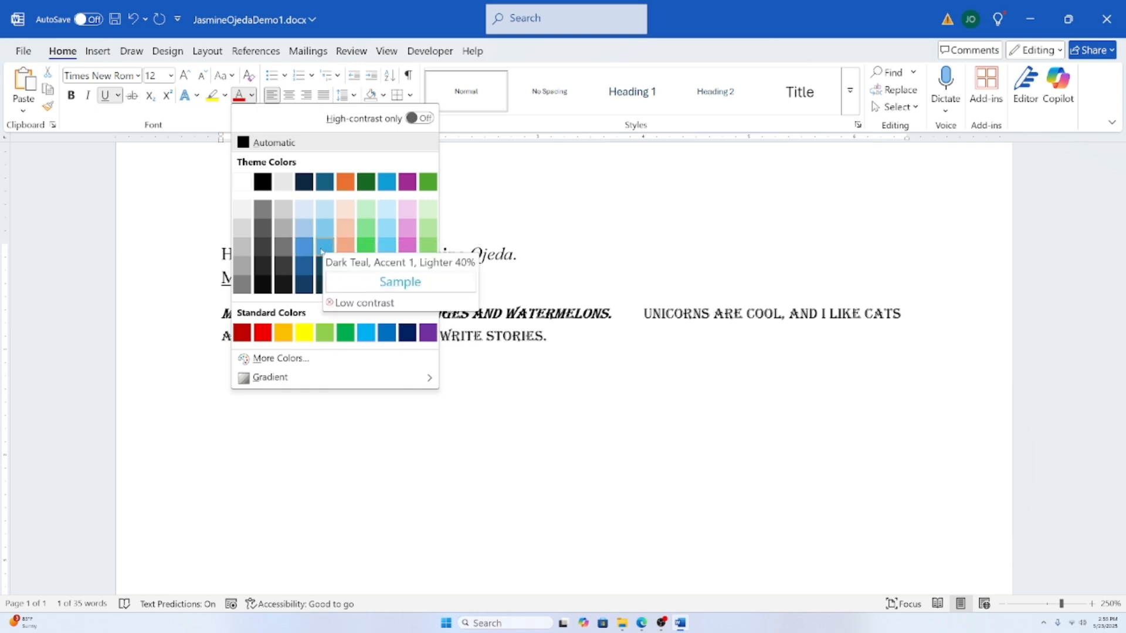
{"action": "left_click", "coordinate": [386, 253]}
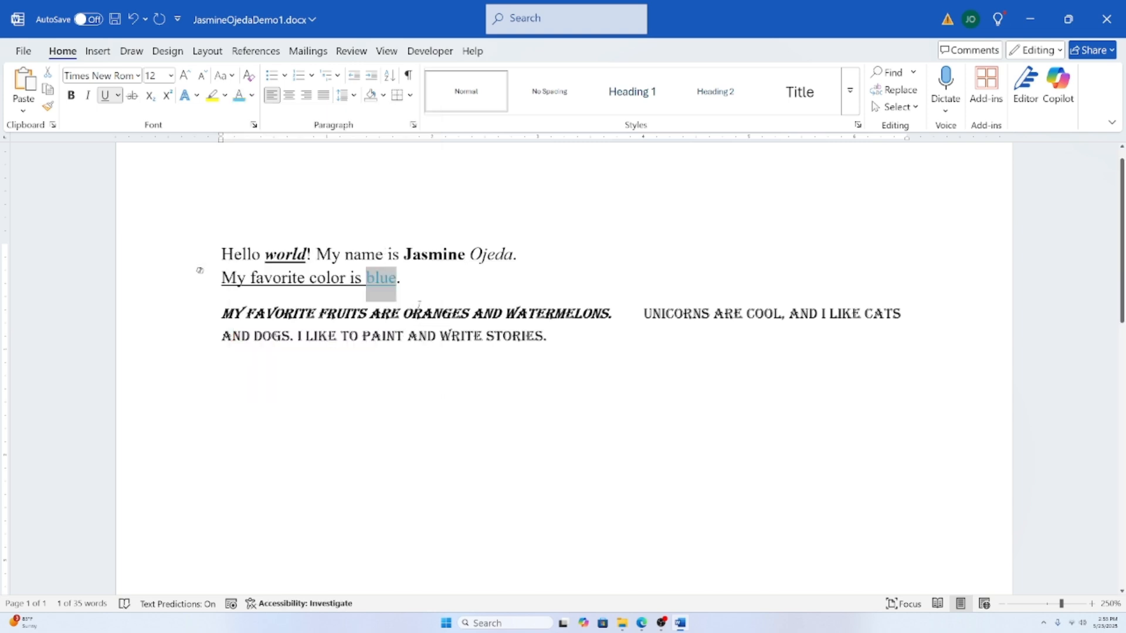
{"action": "left_click", "coordinate": [384, 282]}
{"action": "double_click", "coordinate": [386, 285]}
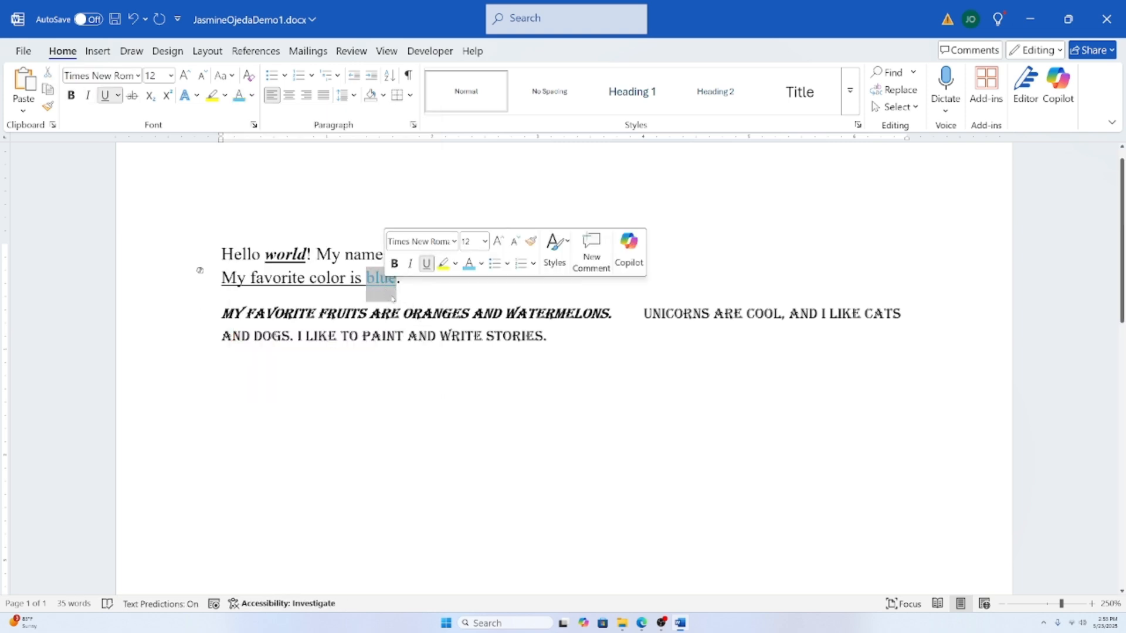
{"action": "left_click", "coordinate": [400, 292]}
{"action": "double_click", "coordinate": [379, 278]}
{"action": "left_click", "coordinate": [384, 312]}
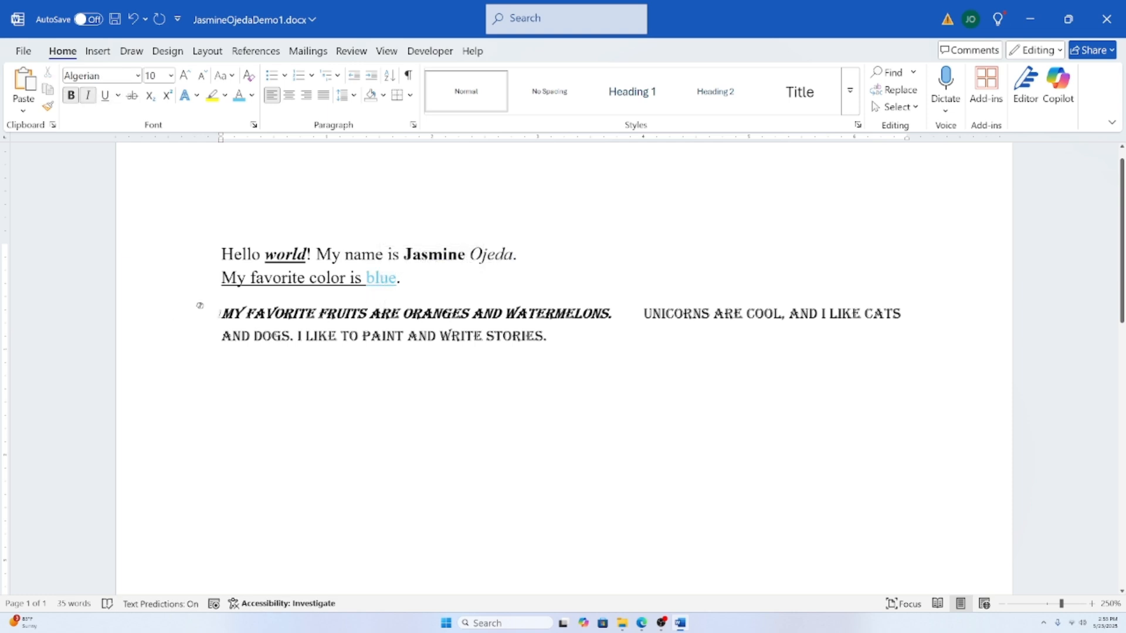
Step: Apply the current light blue font color to the "My favorite fruits" sentence, and replace it with Orange, Accent 2, Lighter 40%
{"action": "left_click_drag", "start_coordinate": [222, 314], "coordinate": [618, 315]}
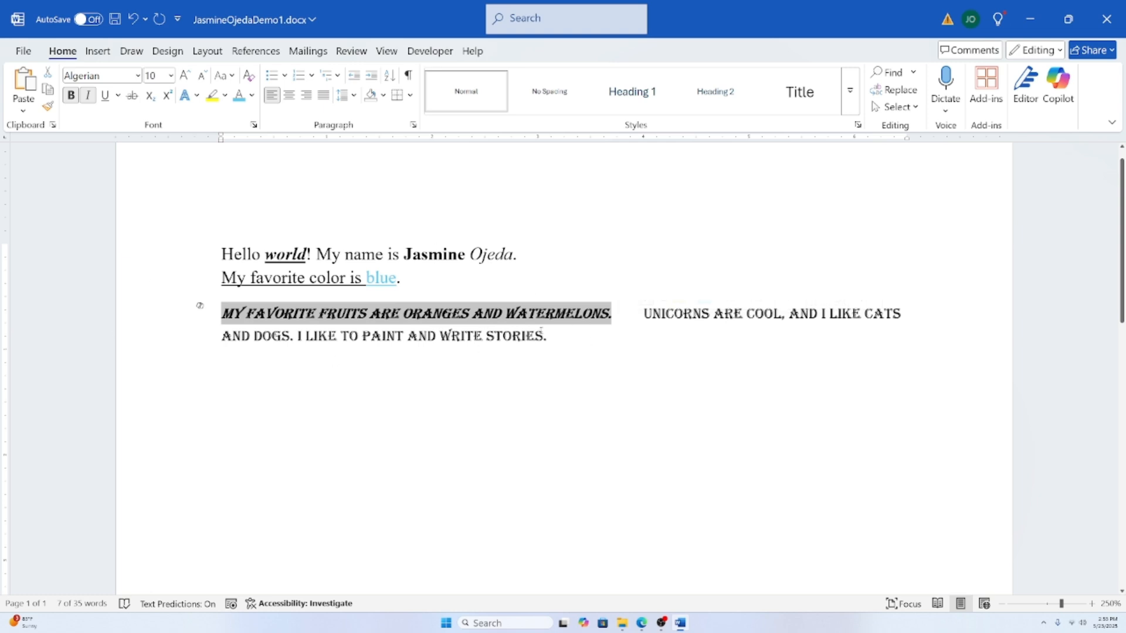
{"action": "left_click", "coordinate": [238, 95]}
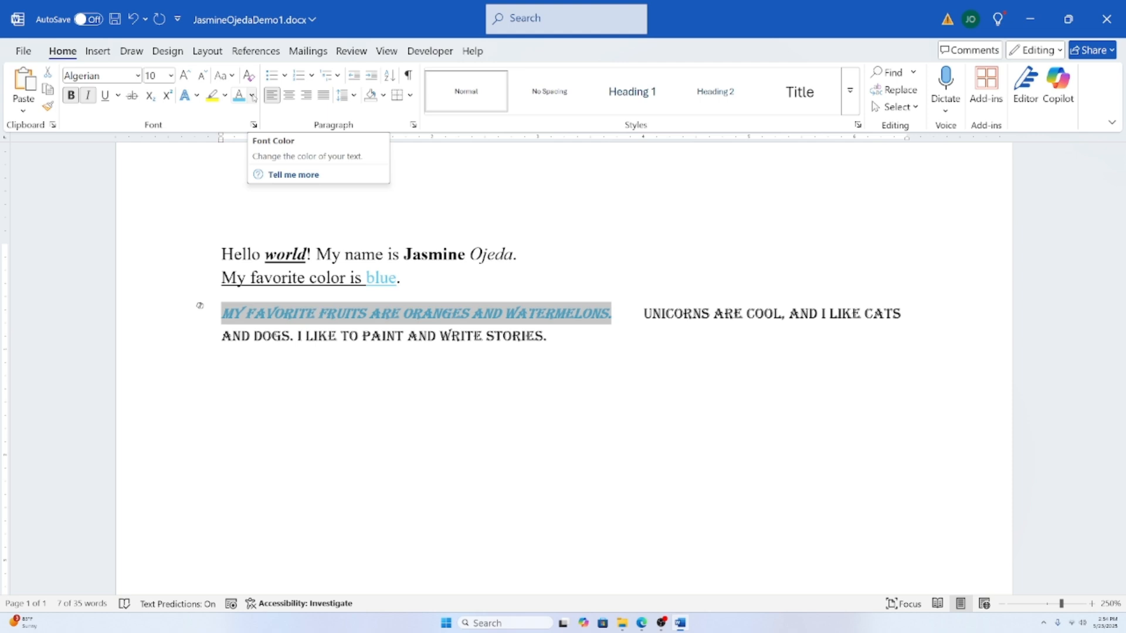
{"action": "left_click", "coordinate": [252, 96]}
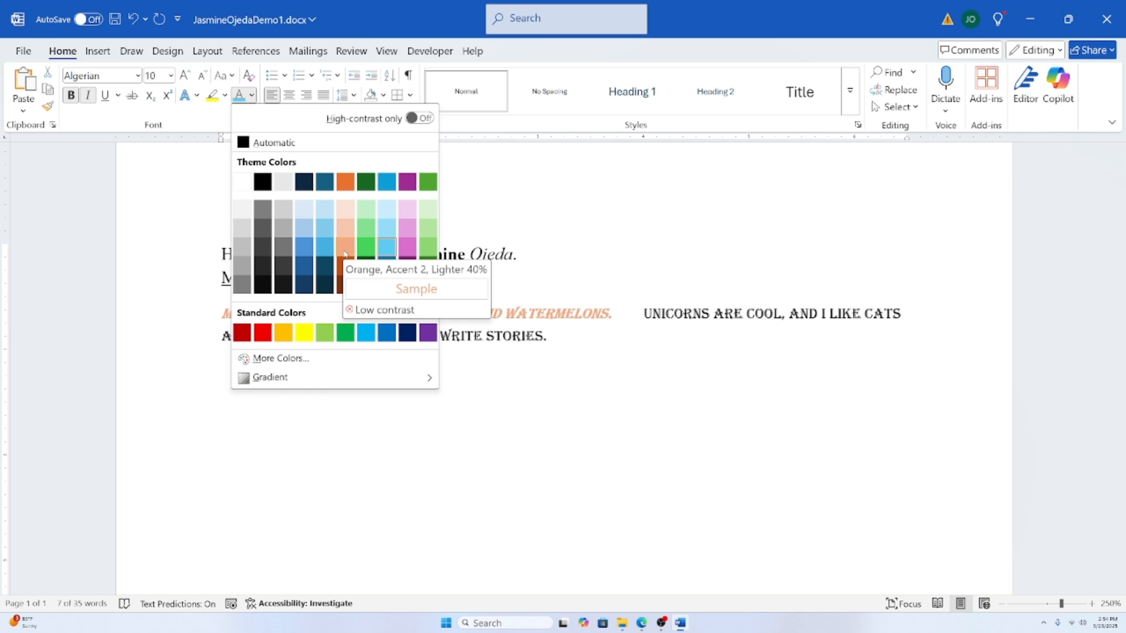
{"action": "left_click", "coordinate": [345, 254]}
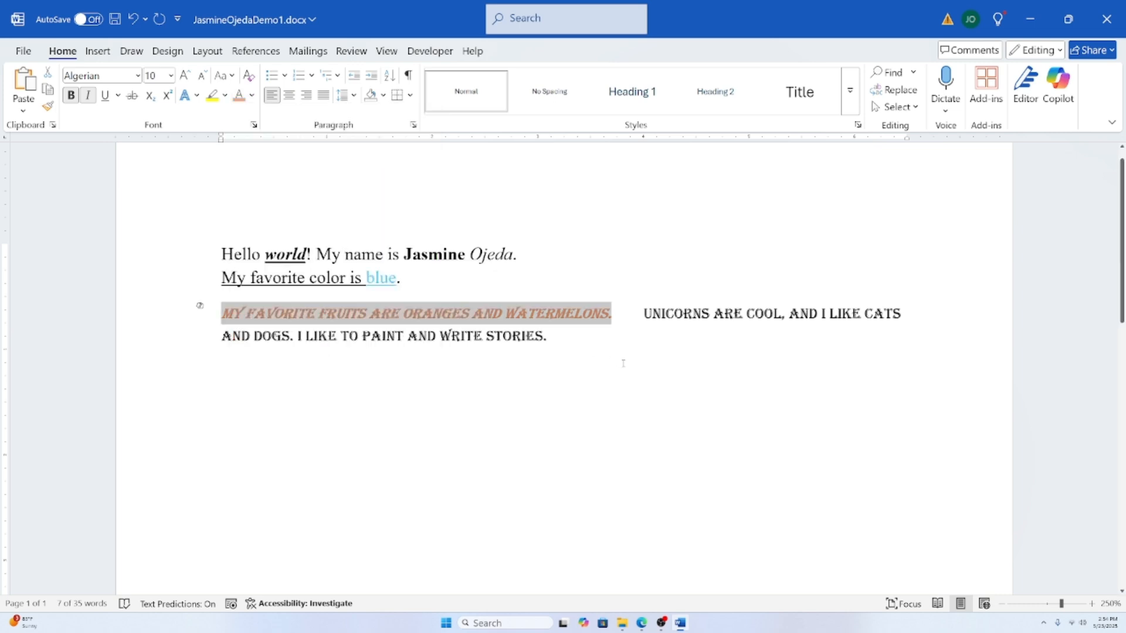
{"action": "left_click", "coordinate": [606, 347]}
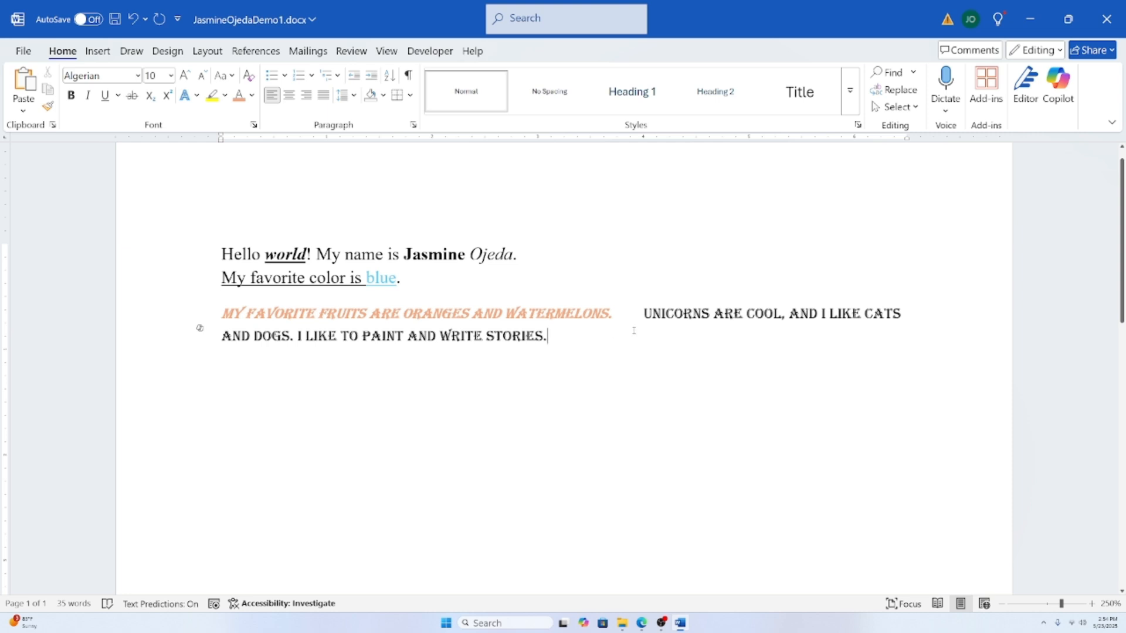
Step: Color only the first letter of "Unicorns" Dark Green, Accent 3, Lighter 80%
{"action": "double_click", "coordinate": [676, 313]}
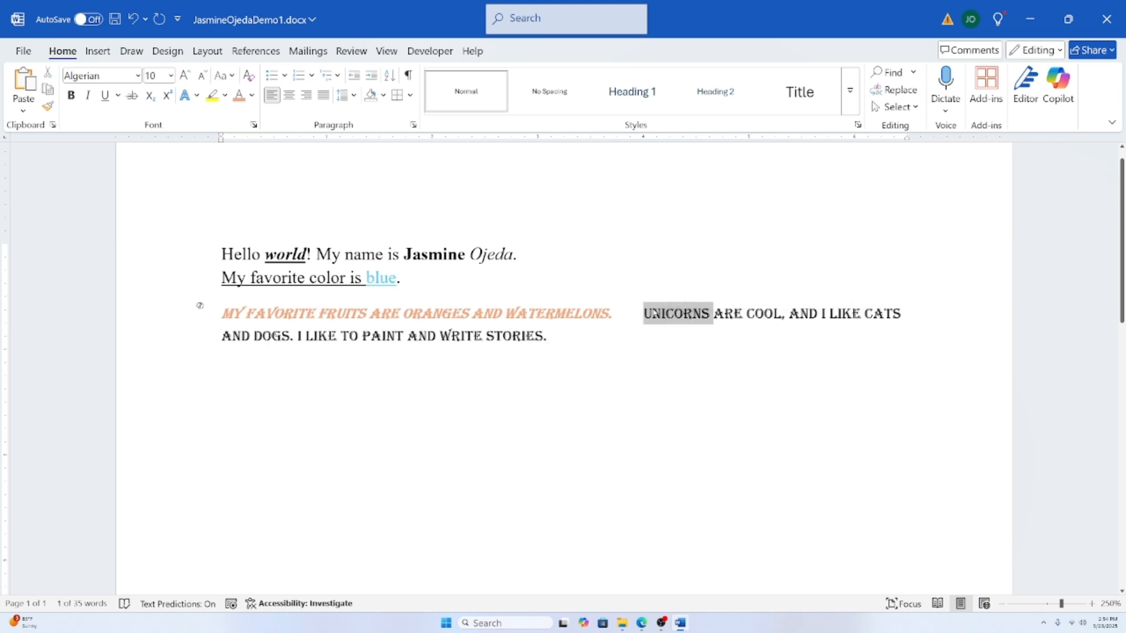
{"action": "left_click", "coordinate": [653, 314]}
{"action": "key", "text": "shift+Left"}
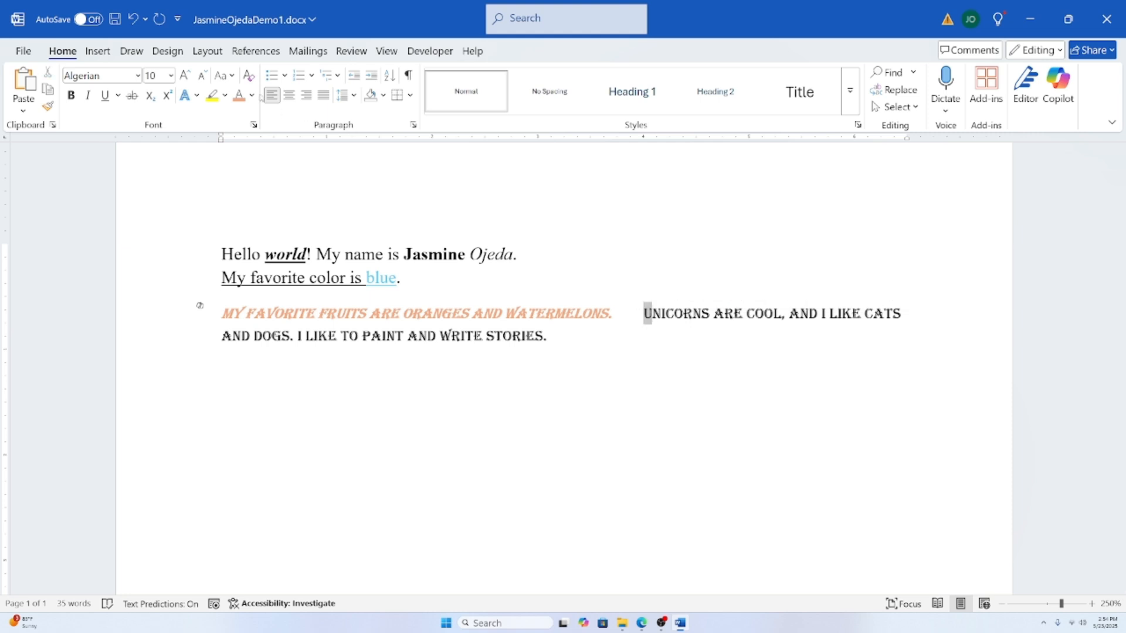
{"action": "left_click", "coordinate": [251, 95]}
{"action": "left_click", "coordinate": [371, 213]}
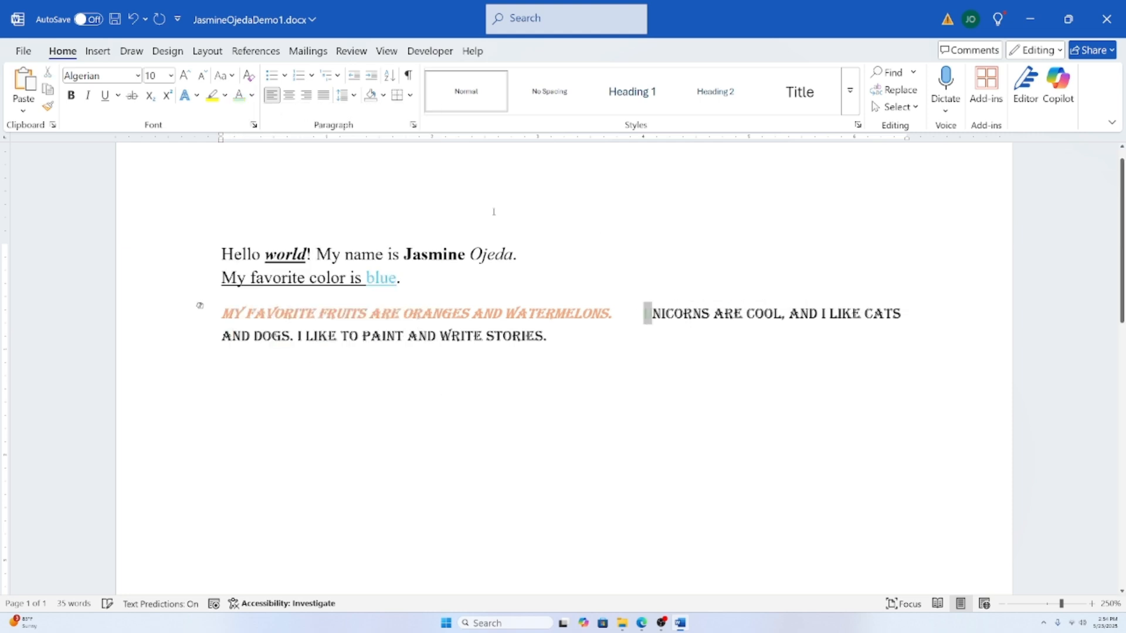
{"action": "left_click", "coordinate": [609, 337]}
{"action": "left_click", "coordinate": [654, 315]}
{"action": "left_click", "coordinate": [582, 339]}
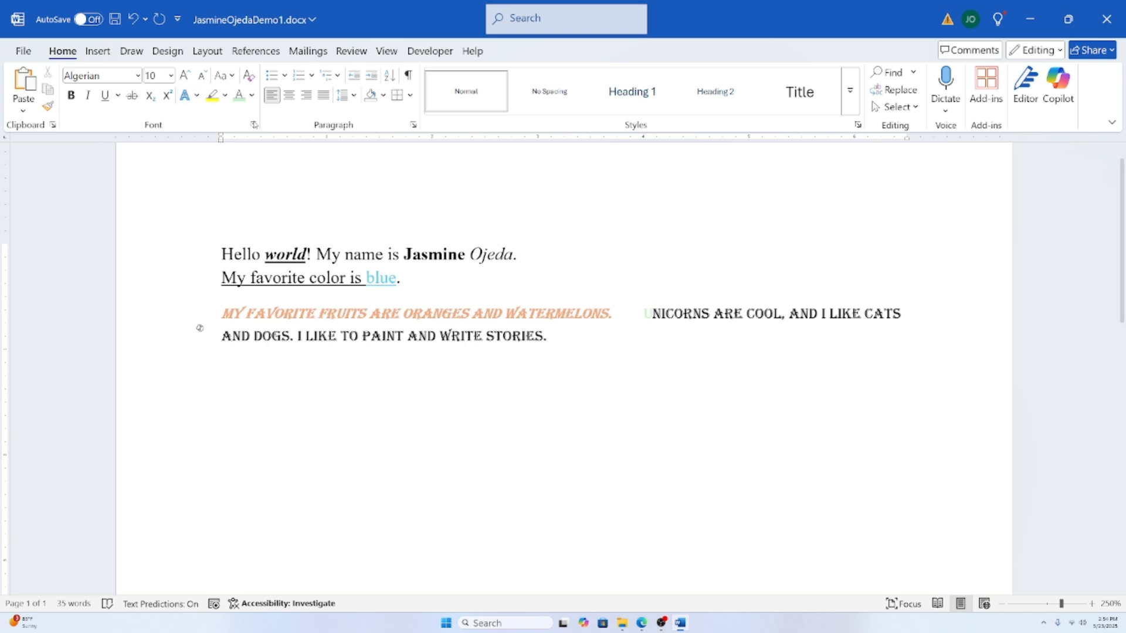
{"action": "double_click", "coordinate": [424, 254]}
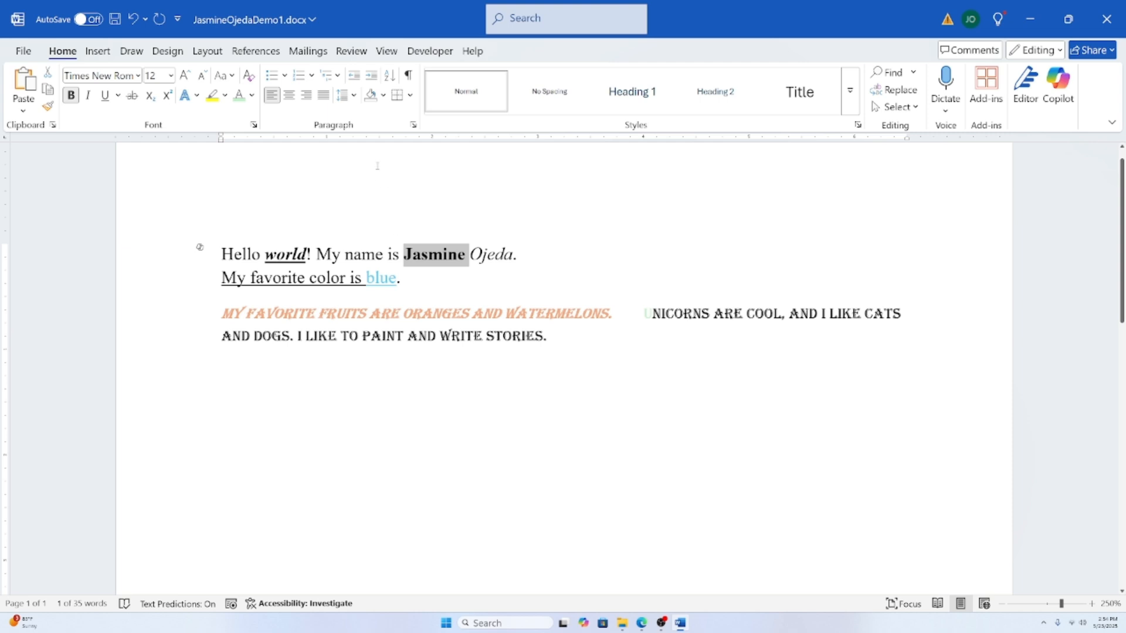
{"action": "left_click", "coordinate": [252, 95]}
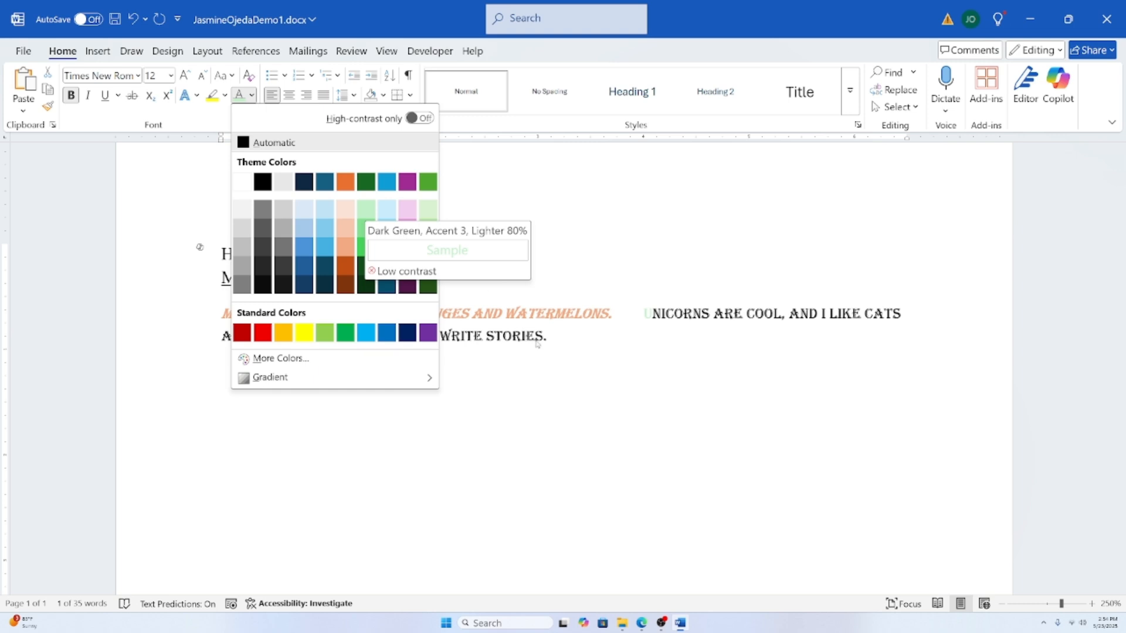
{"action": "left_click", "coordinate": [560, 341]}
{"action": "left_click", "coordinate": [560, 341]}
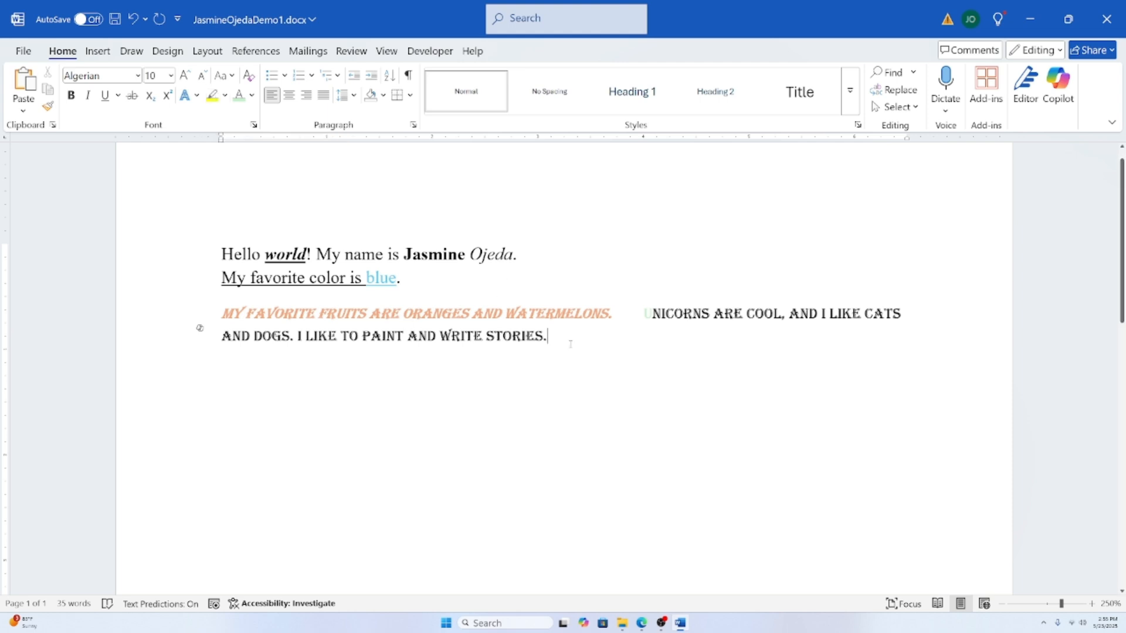
Step: Highlight the first paragraph and the text from "Unicorns" through "stories." in yellow
{"action": "left_click_drag", "start_coordinate": [223, 249], "coordinate": [532, 275]}
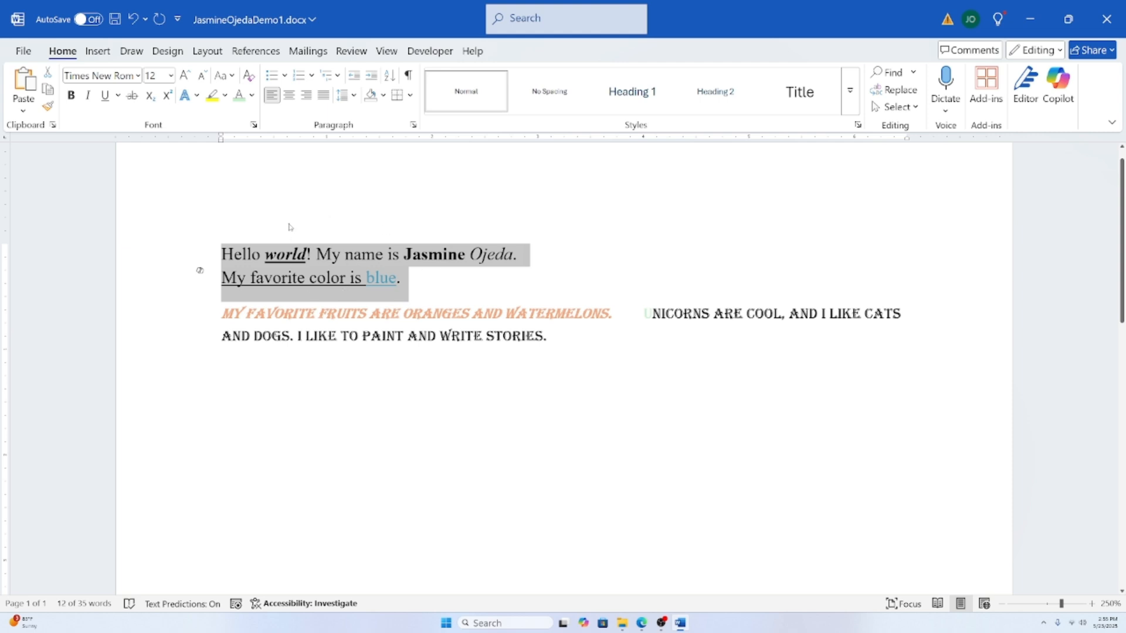
{"action": "left_click", "coordinate": [225, 96]}
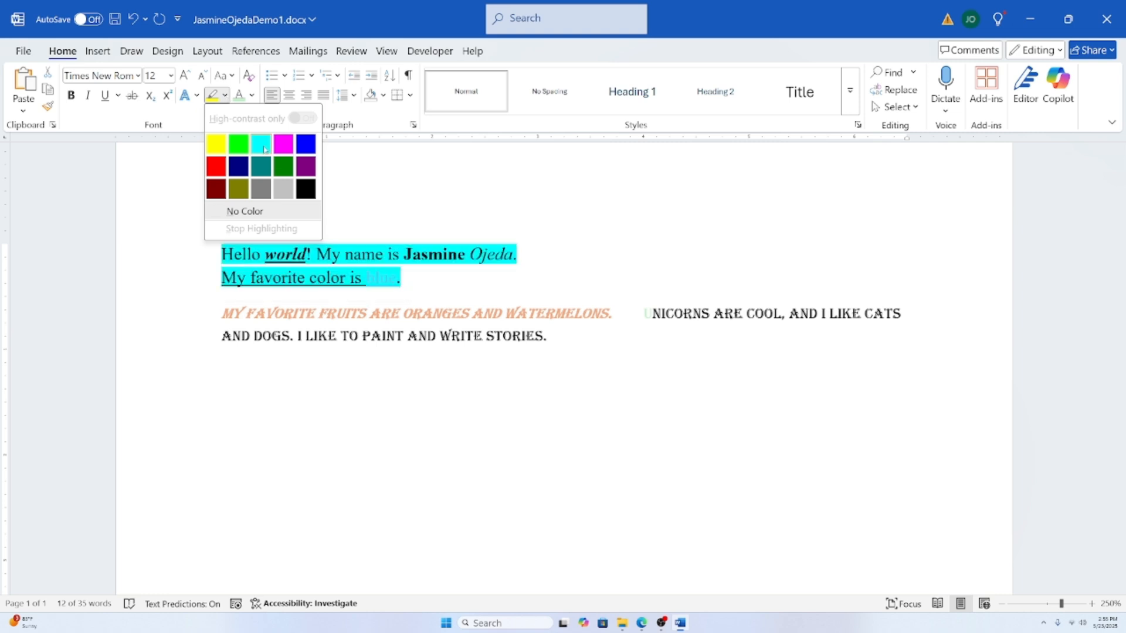
{"action": "left_click", "coordinate": [216, 143]}
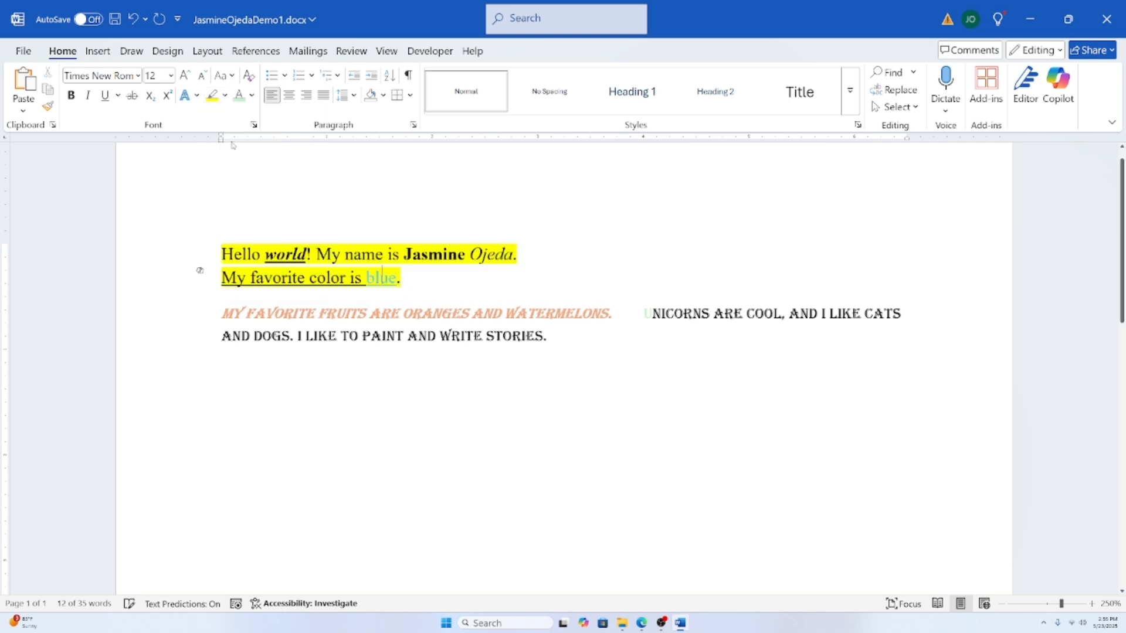
{"action": "key", "text": "Right"}
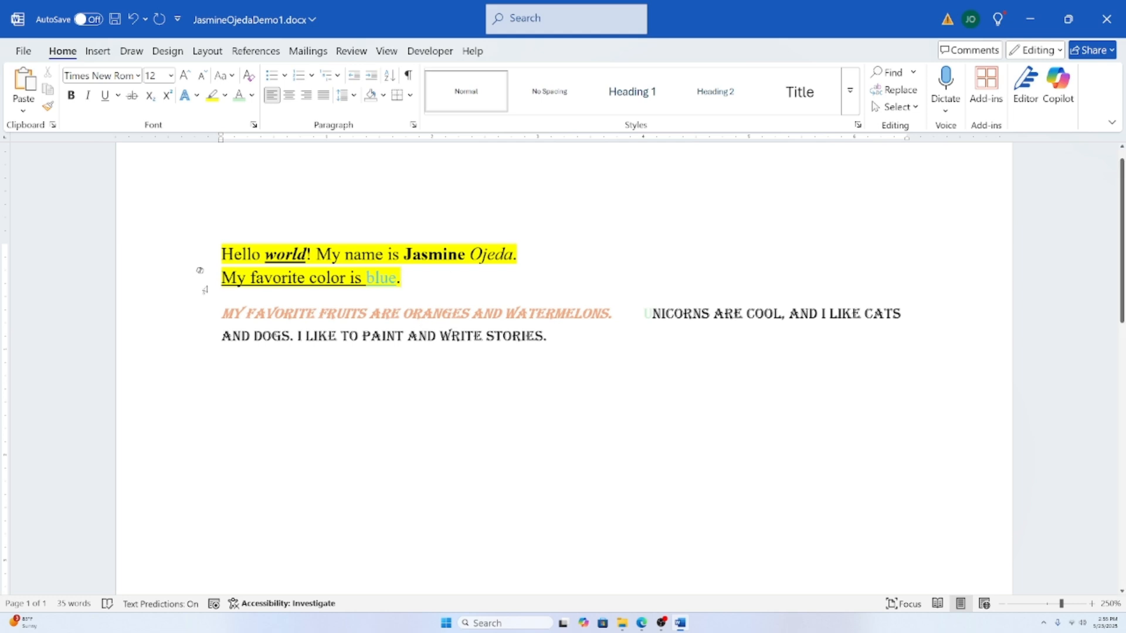
{"action": "left_click_drag", "start_coordinate": [638, 320], "coordinate": [560, 349]}
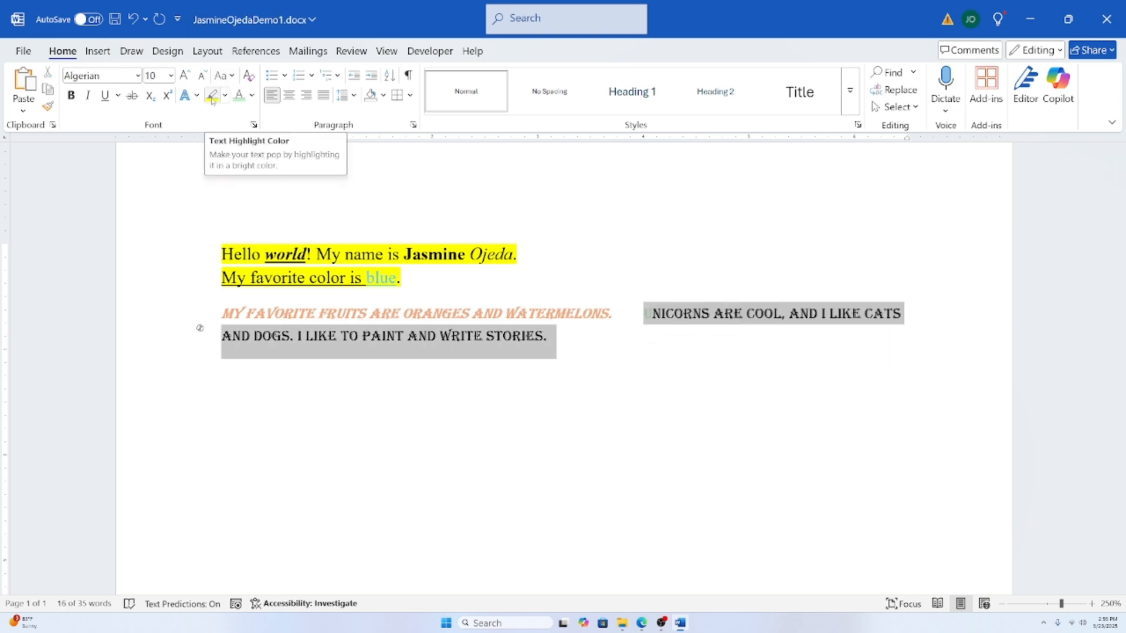
{"action": "left_click", "coordinate": [212, 96]}
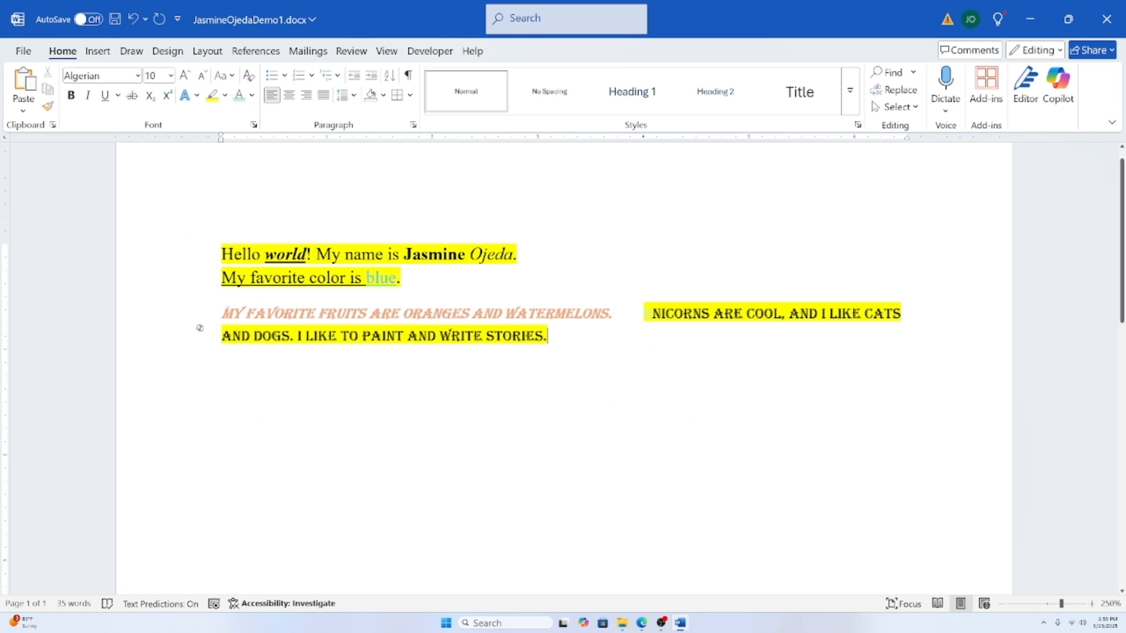
Step: Highlight the word "My" at the start of the second paragraph in turquoise
{"action": "left_click_drag", "start_coordinate": [223, 314], "coordinate": [245, 314]}
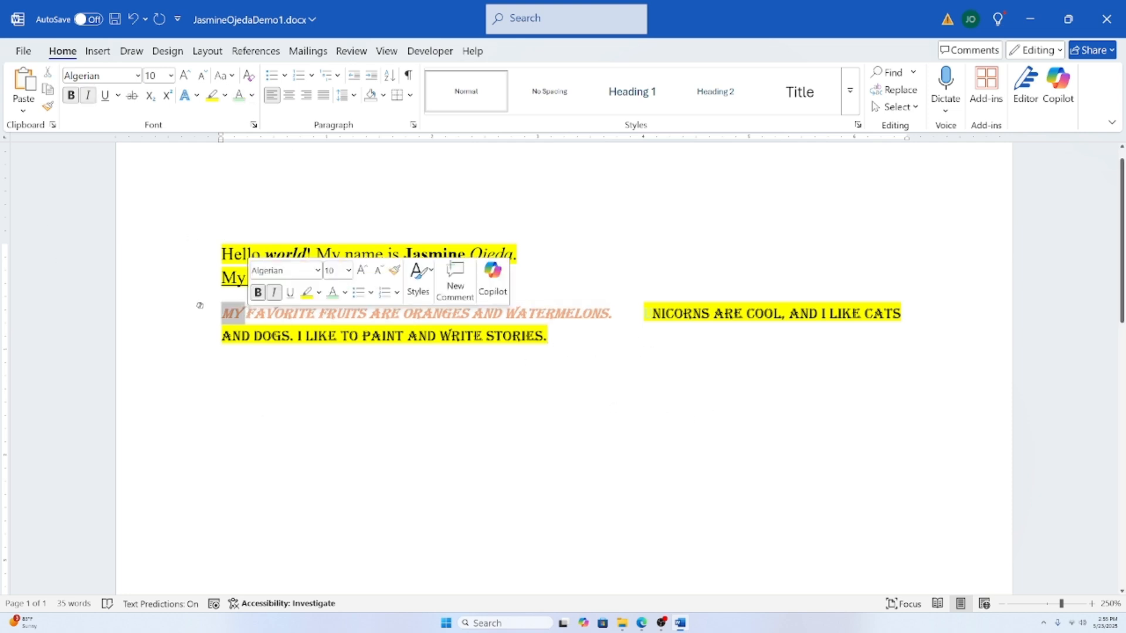
{"action": "left_click", "coordinate": [225, 95]}
{"action": "left_click", "coordinate": [264, 147]}
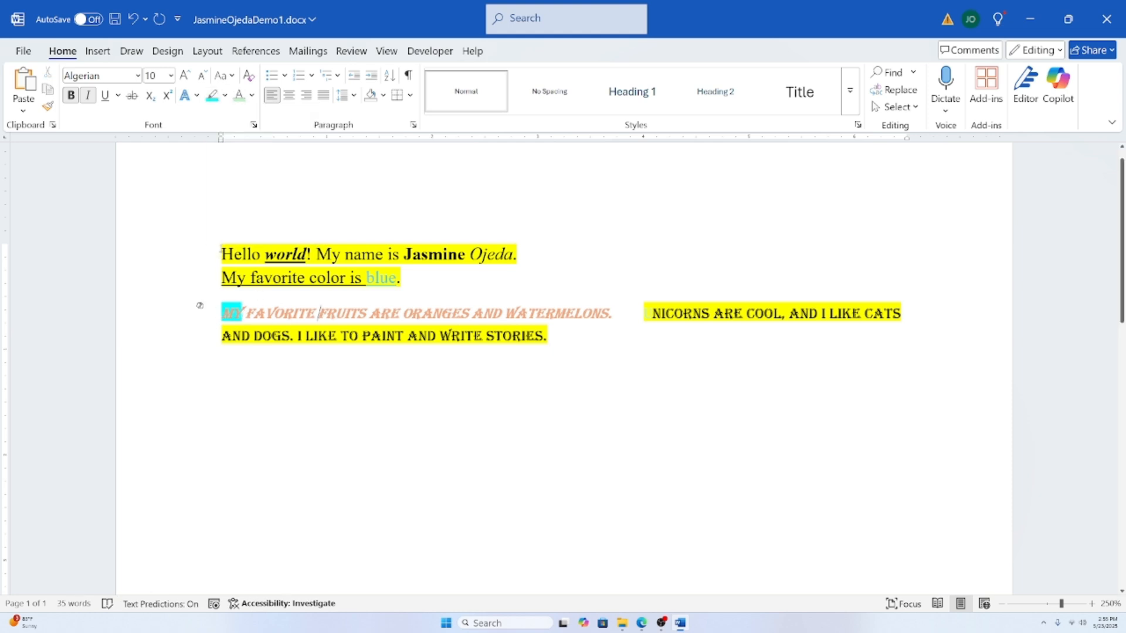
Step: Remove the text highlighting from the first paragraph by setting its highlight to No Color
{"action": "left_click_drag", "start_coordinate": [201, 251], "coordinate": [199, 270]}
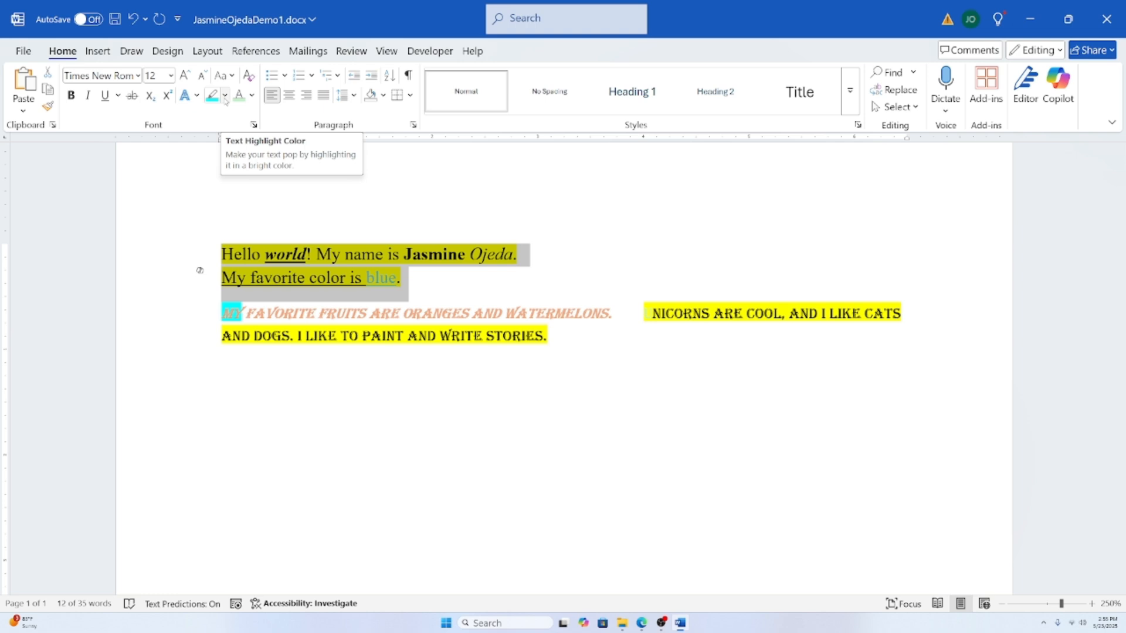
{"action": "left_click", "coordinate": [225, 95]}
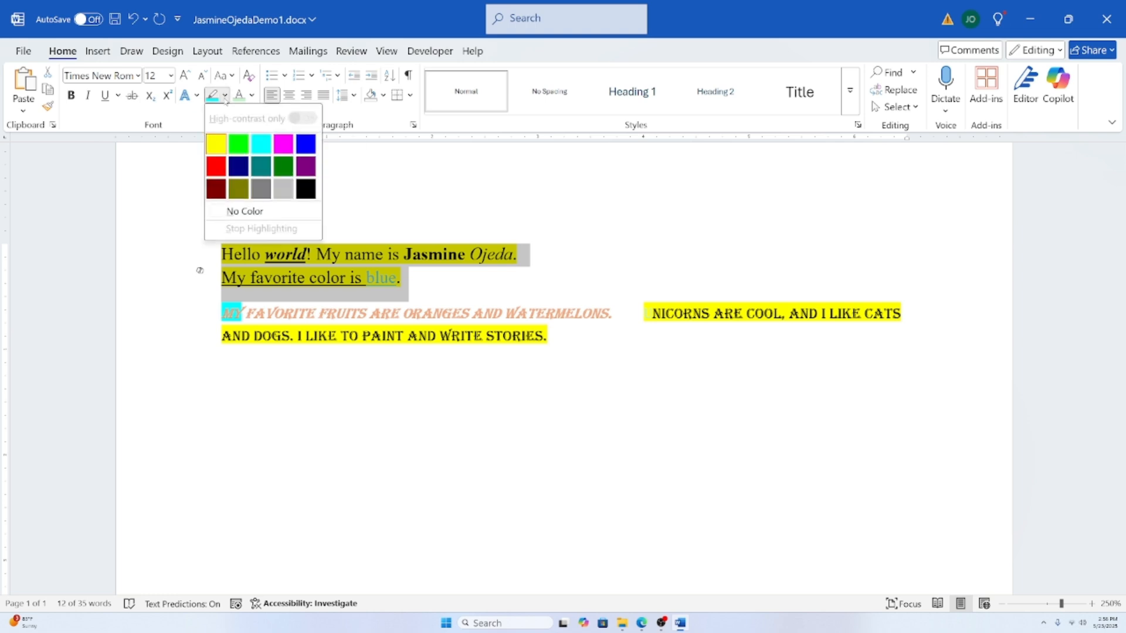
{"action": "left_click", "coordinate": [244, 213]}
{"action": "left_click", "coordinate": [458, 281]}
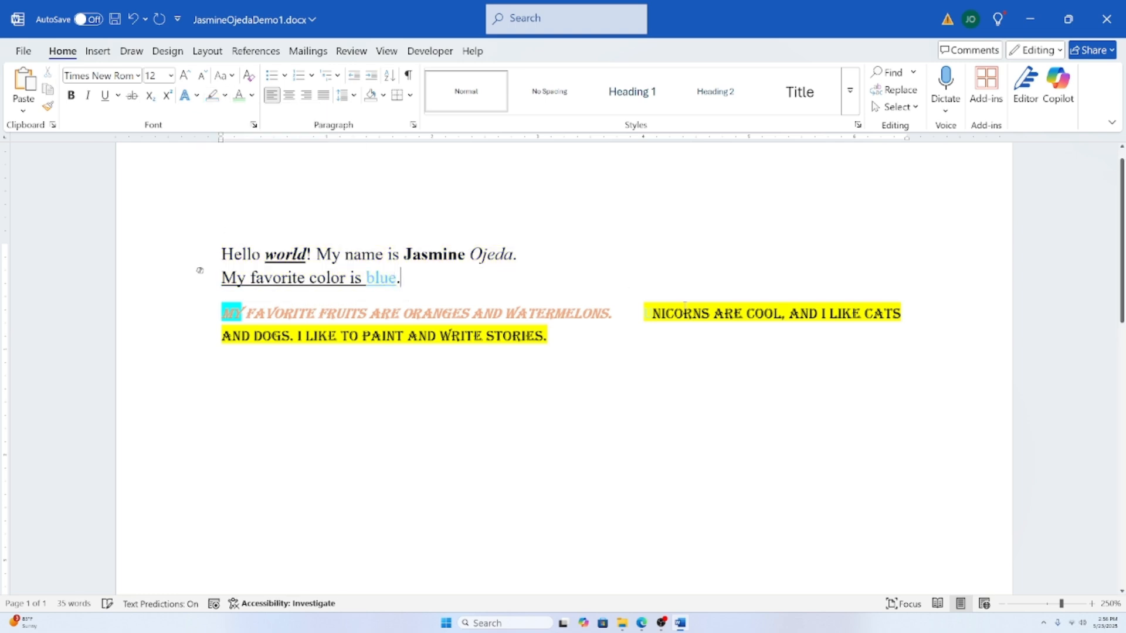
Step: Clear the remaining text highlighting by applying No Color to the whole document
{"action": "left_click", "coordinate": [654, 357]}
{"action": "key", "text": "ctrl+a"}
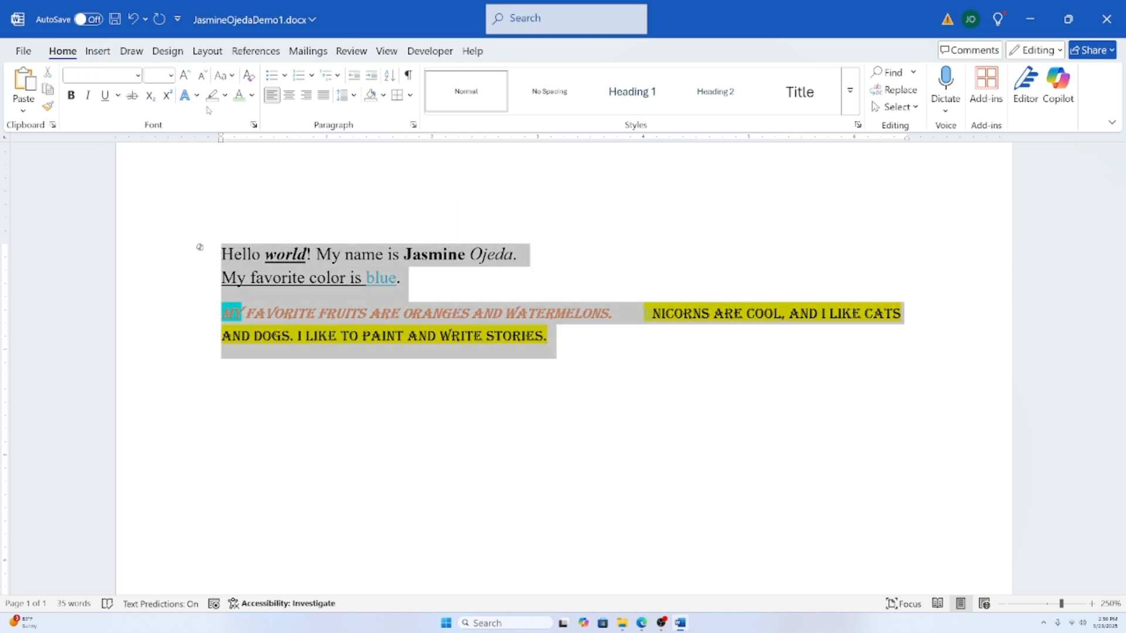
{"action": "left_click", "coordinate": [212, 95]}
{"action": "left_click", "coordinate": [609, 363]}
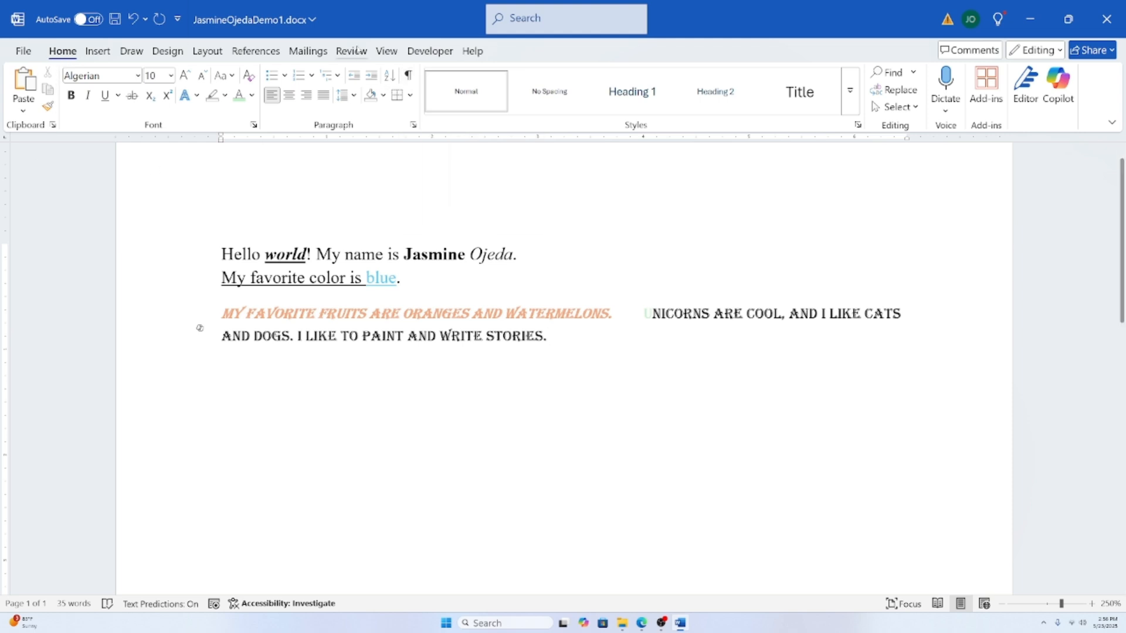
Step: Show the paragraph marks and other hidden formatting symbols to examine the breaks, spaces and tab, and hide them again
{"action": "left_click", "coordinate": [410, 77]}
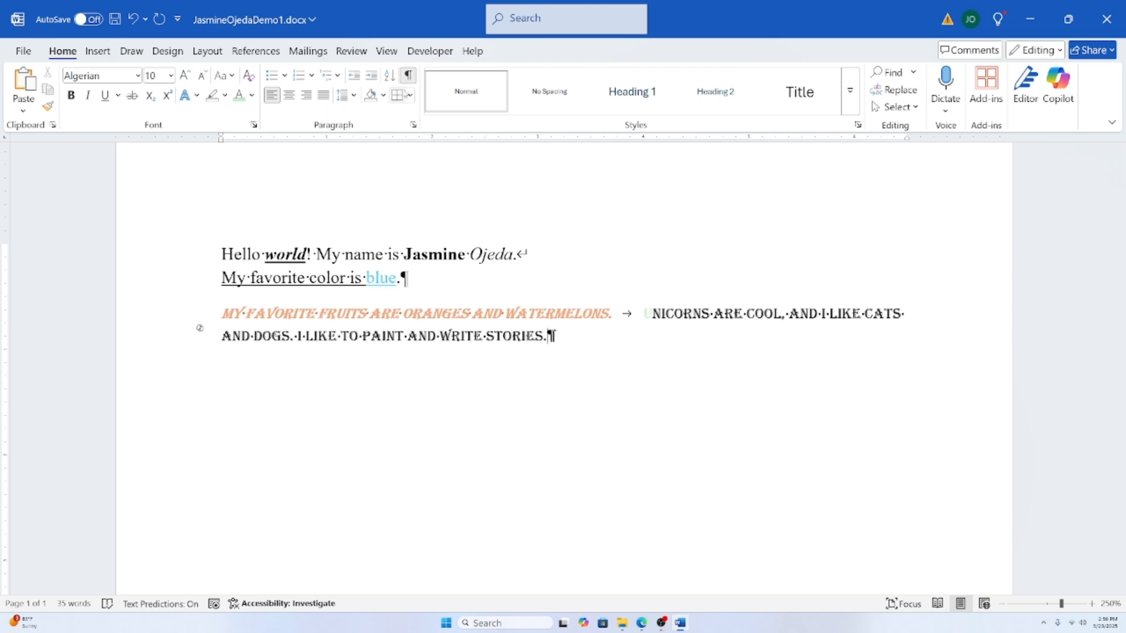
{"action": "left_click", "coordinate": [409, 75]}
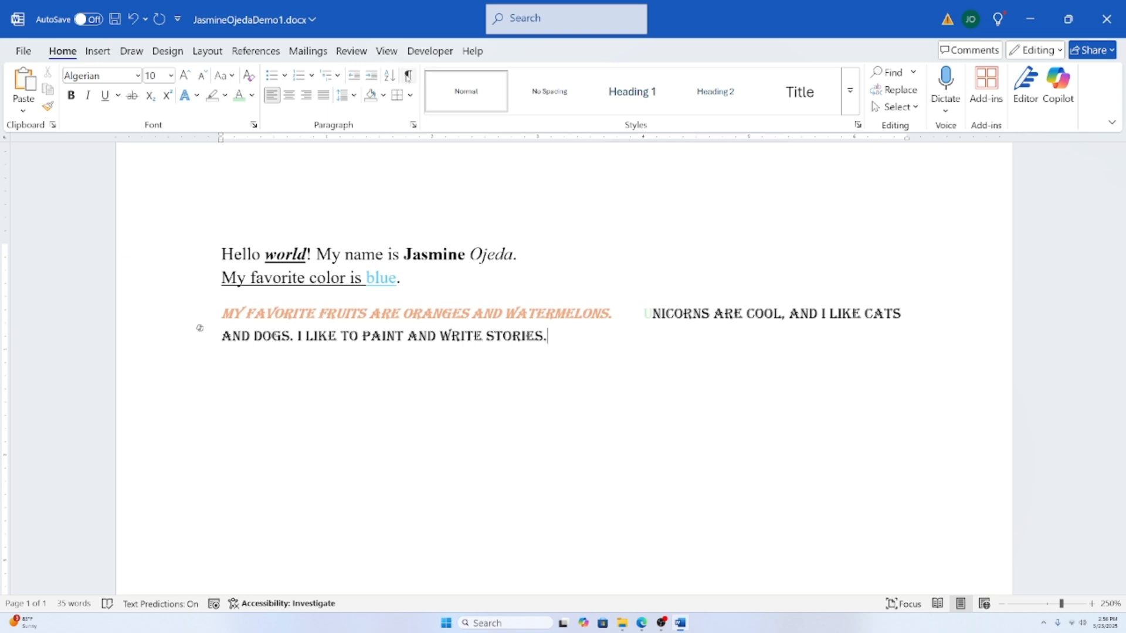
{"action": "left_click", "coordinate": [409, 75]}
{"action": "left_click", "coordinate": [409, 75]}
{"action": "left_click", "coordinate": [409, 75]}
{"action": "left_click", "coordinate": [413, 81]}
{"action": "left_click", "coordinate": [413, 80]}
{"action": "left_click", "coordinate": [412, 81]}
{"action": "left_click", "coordinate": [413, 81]}
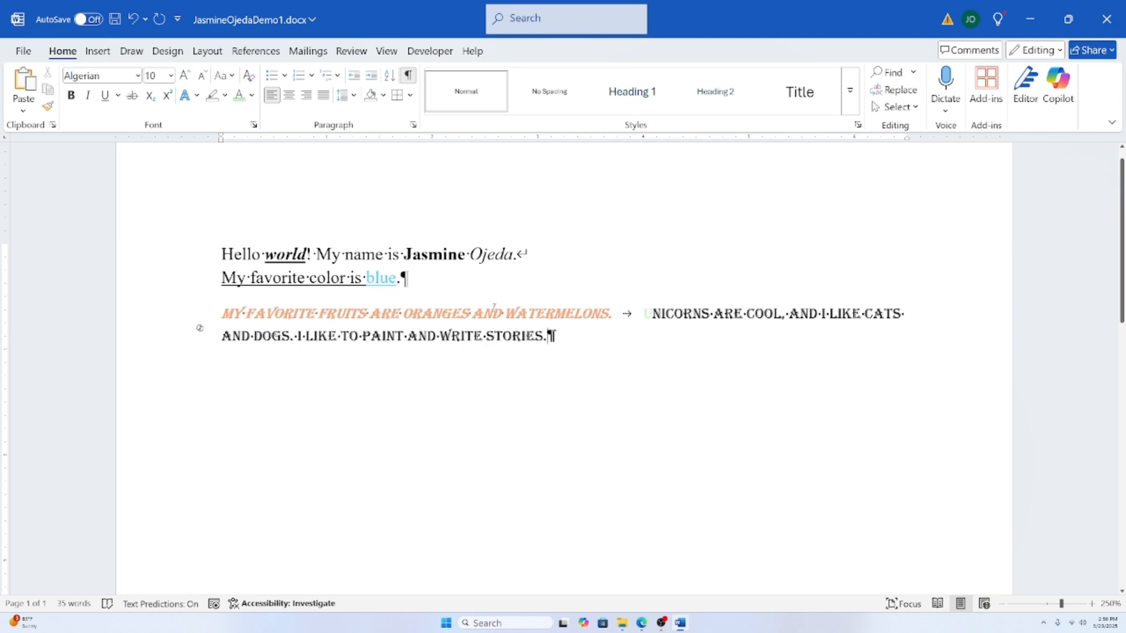
{"action": "left_click", "coordinate": [408, 75]}
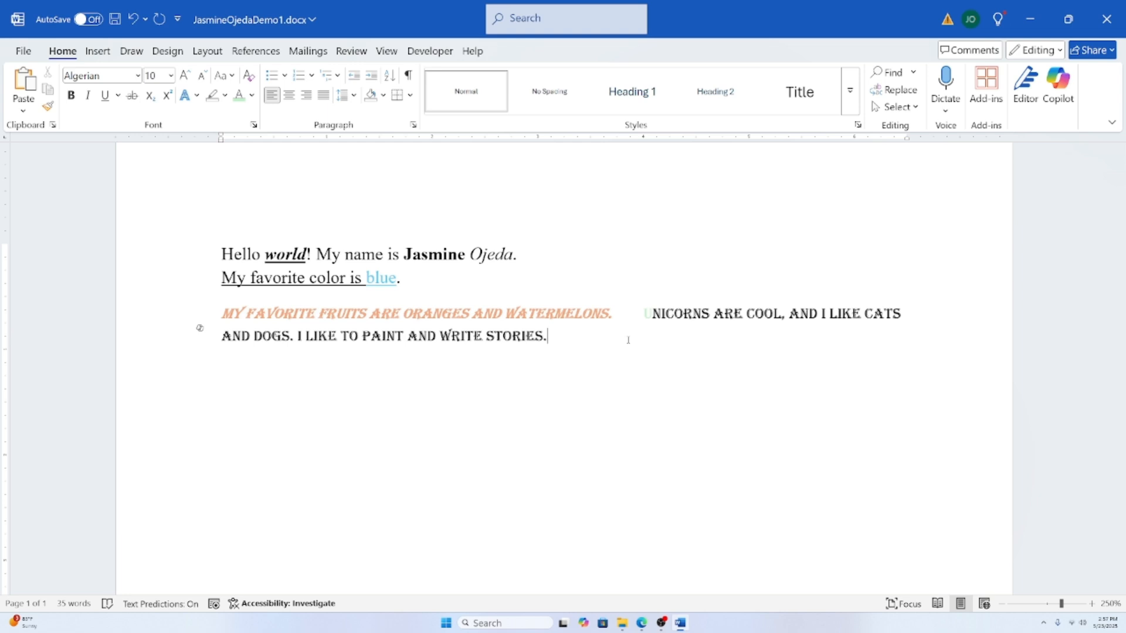
{"action": "left_click", "coordinate": [656, 628]}
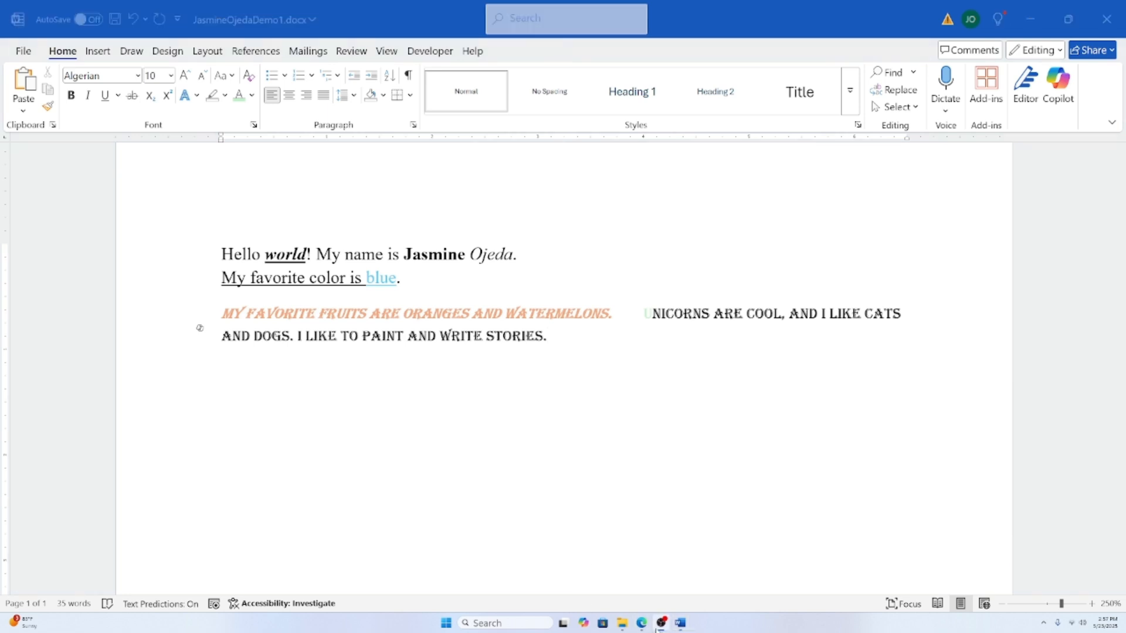